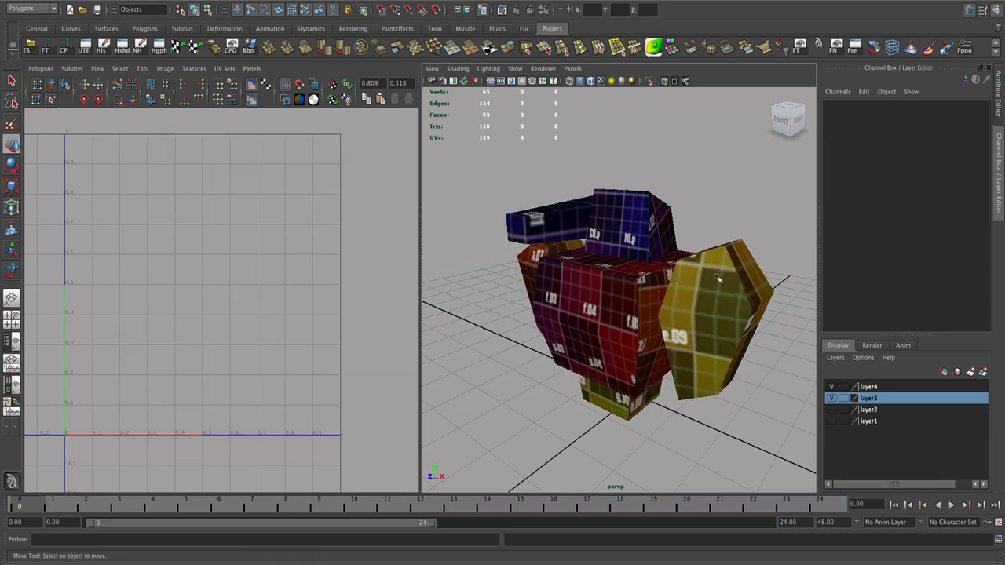
Inspect the UV layout of individual robot parts, finishing with all parts selected to show every UV shell together.
click(719, 290)
click(528, 267)
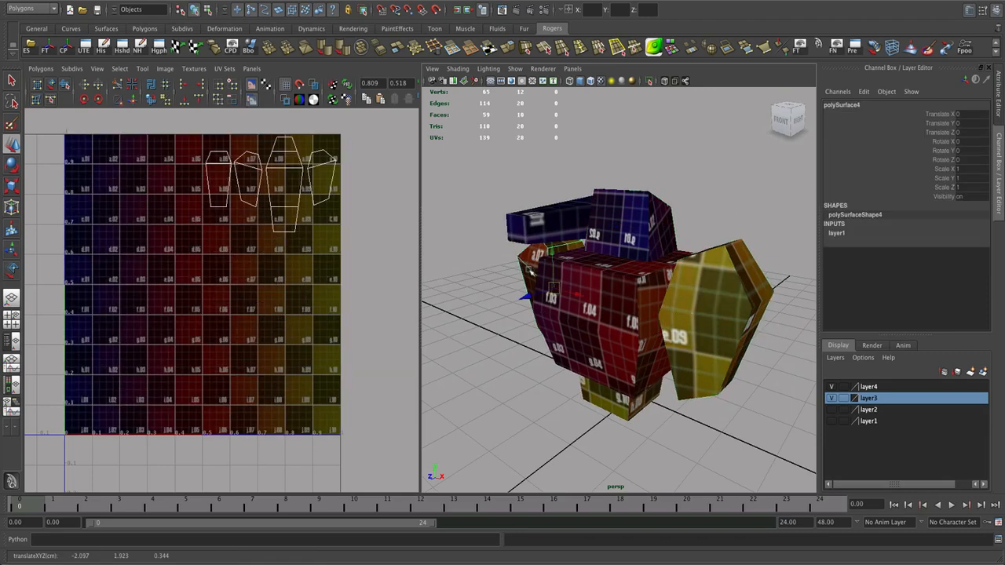
click(609, 312)
click(630, 232)
click(530, 224)
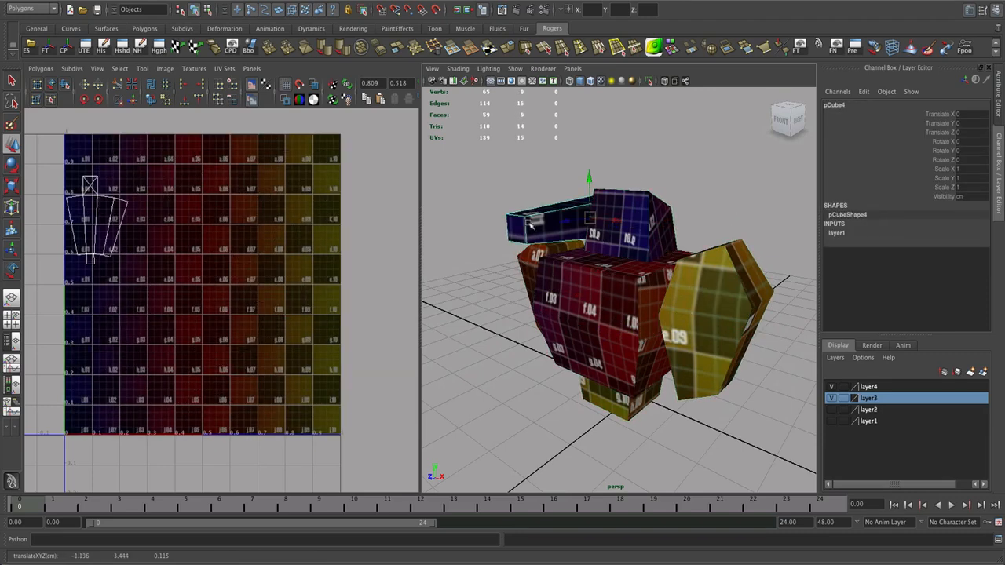
drag(511, 192, 746, 411)
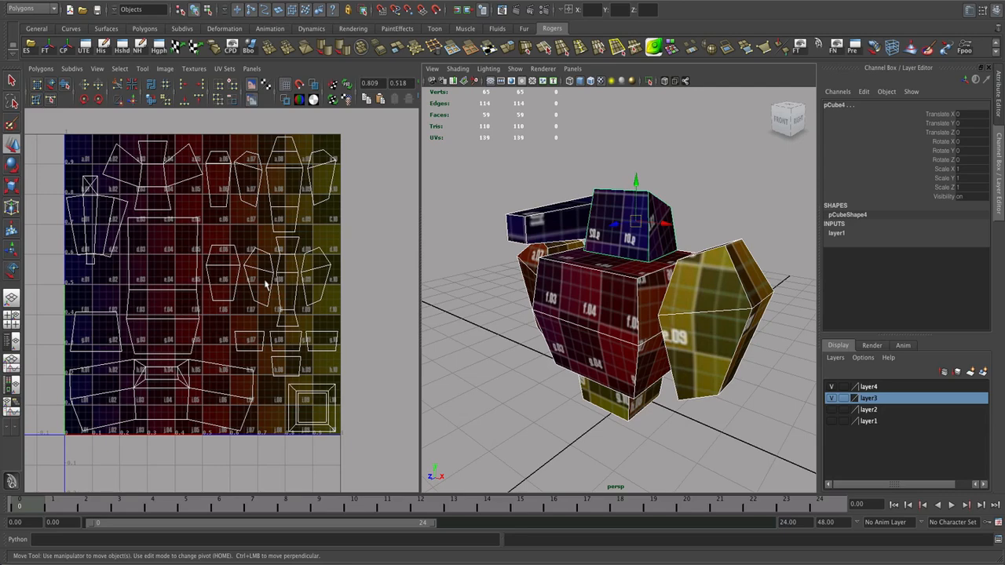
Select only the large yellow side arm and frame it in the perspective view.
alt+right_drag(592, 357, 644, 362)
alt+drag(644, 362, 574, 374)
scroll(651, 413, down, 5)
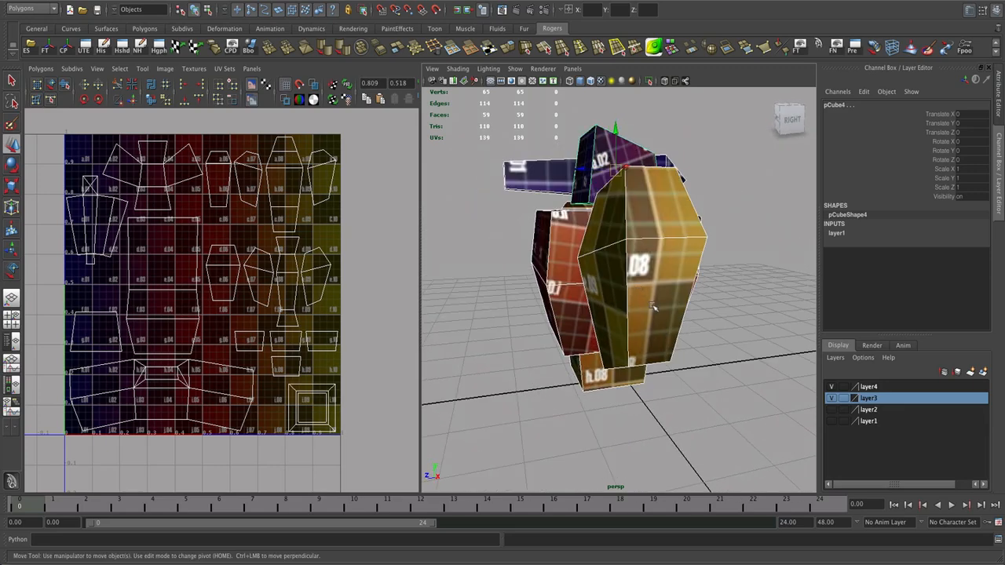
mouse_move(654, 306)
alt+mouse_down()
mouse_move(563, 287)
mouse_move(665, 295)
alt+mouse_up()
alt+middle_drag(665, 296, 550, 296)
alt+right_drag(550, 295, 642, 307)
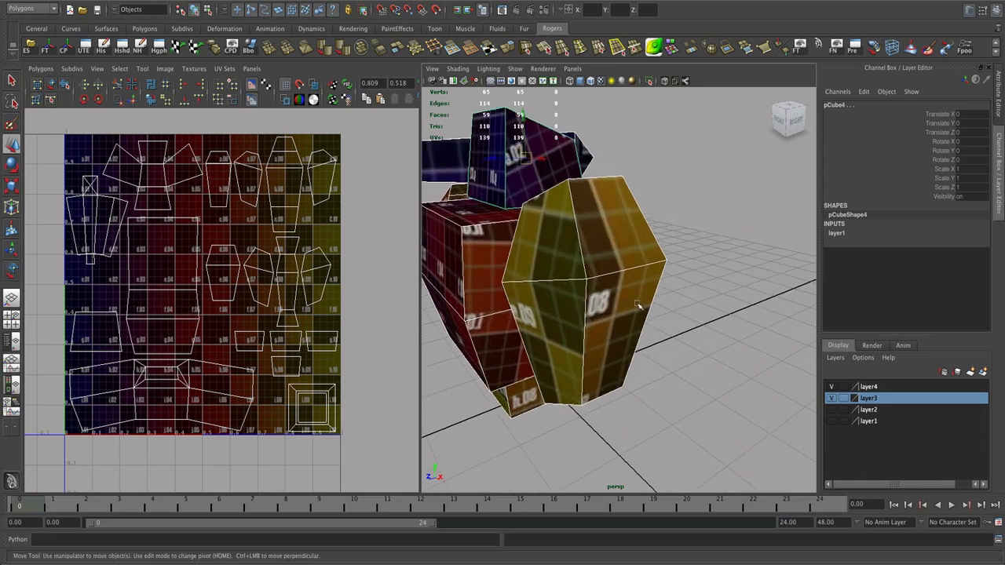
alt+drag(642, 307, 634, 305)
click(632, 287)
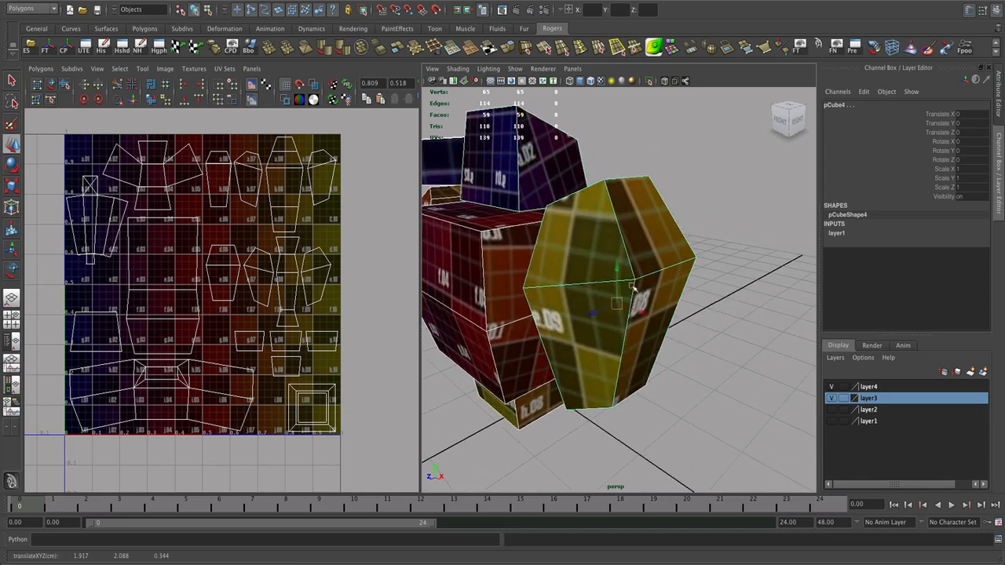
click(700, 310)
click(634, 302)
key(f)
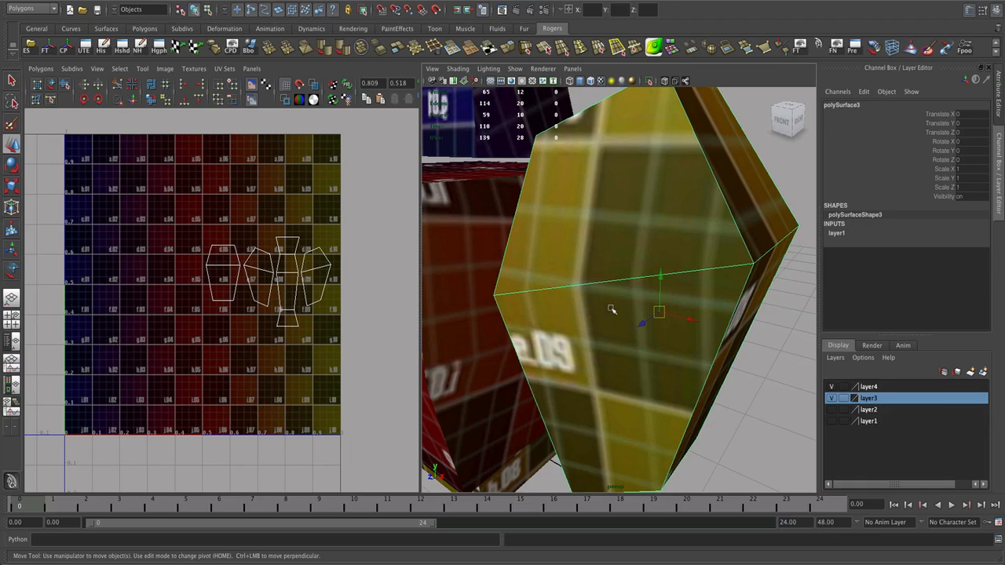
Examine the selected arm's UV shells and compare them with the checker texture on all sides of the arm.
alt+drag(613, 310, 597, 309)
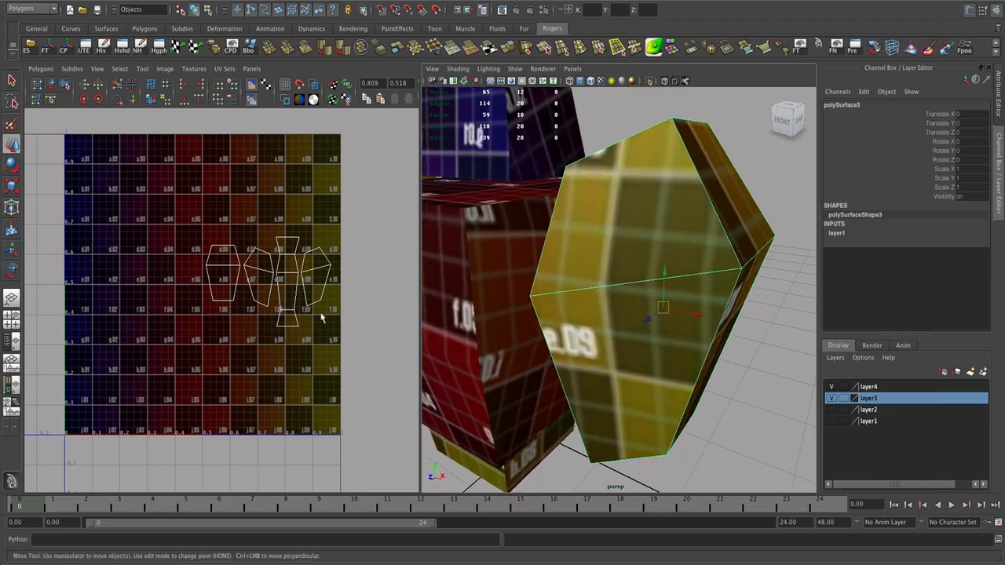
alt+right_drag(321, 316, 518, 320)
key(f)
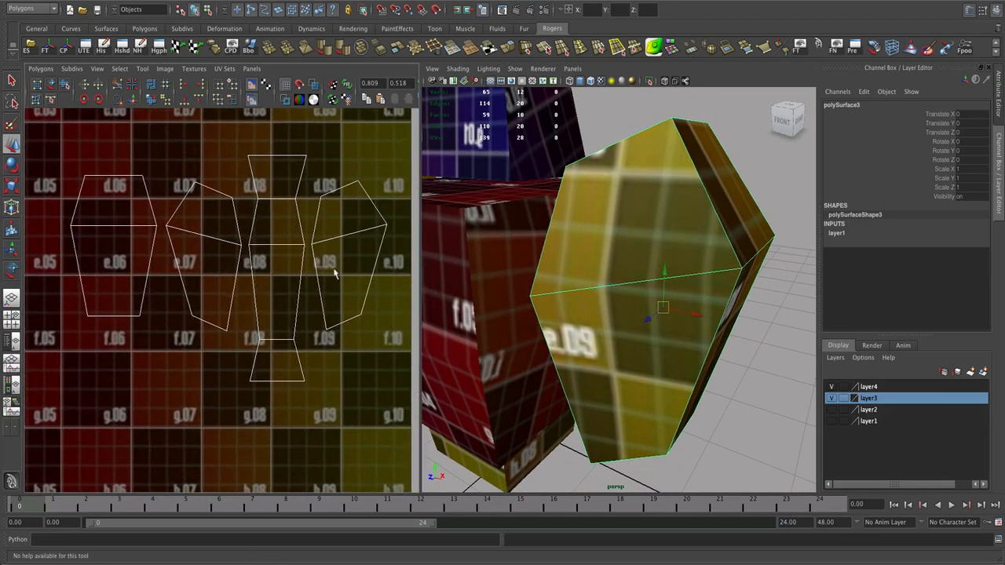
alt+drag(599, 344, 462, 333)
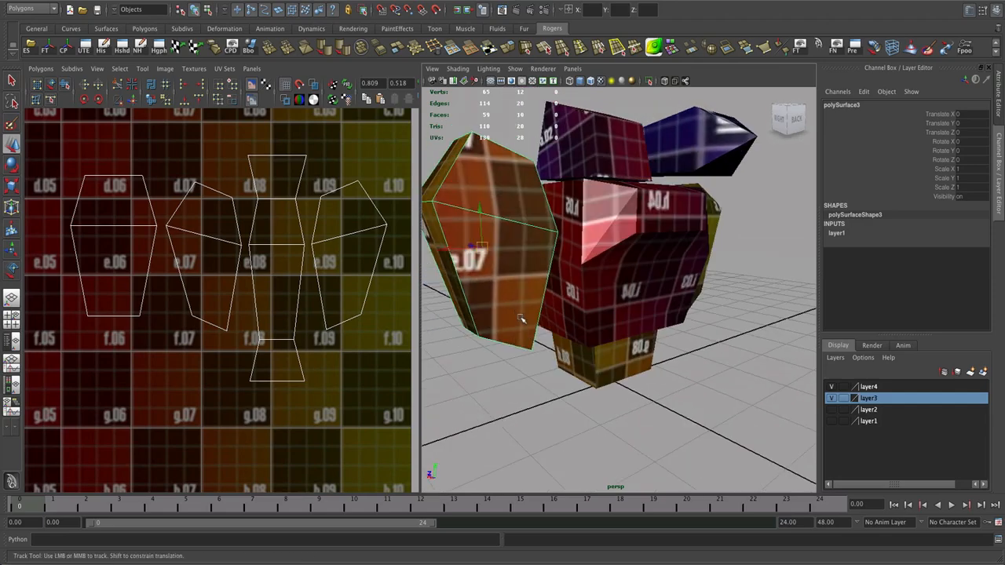
alt+middle_drag(471, 313, 516, 295)
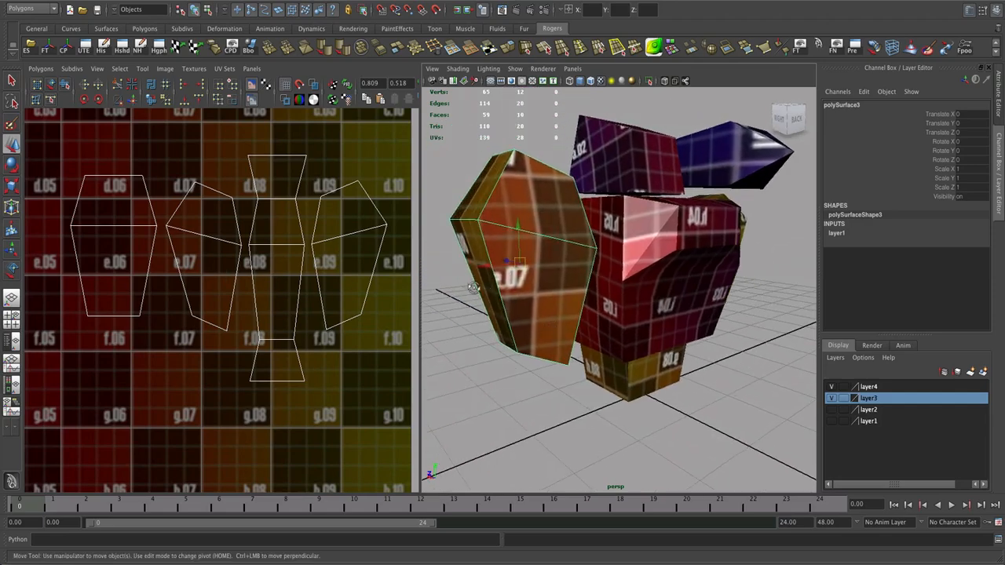
alt+drag(471, 287, 517, 283)
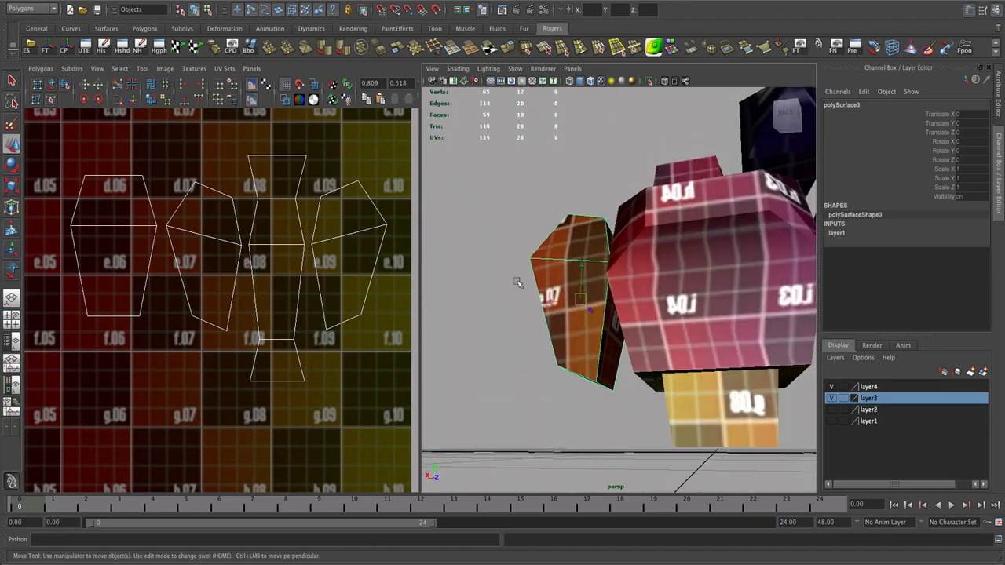
alt+drag(567, 308, 540, 355)
alt+right_drag(541, 355, 559, 349)
alt+drag(545, 344, 580, 343)
alt+right_drag(571, 342, 544, 339)
alt+drag(544, 338, 571, 335)
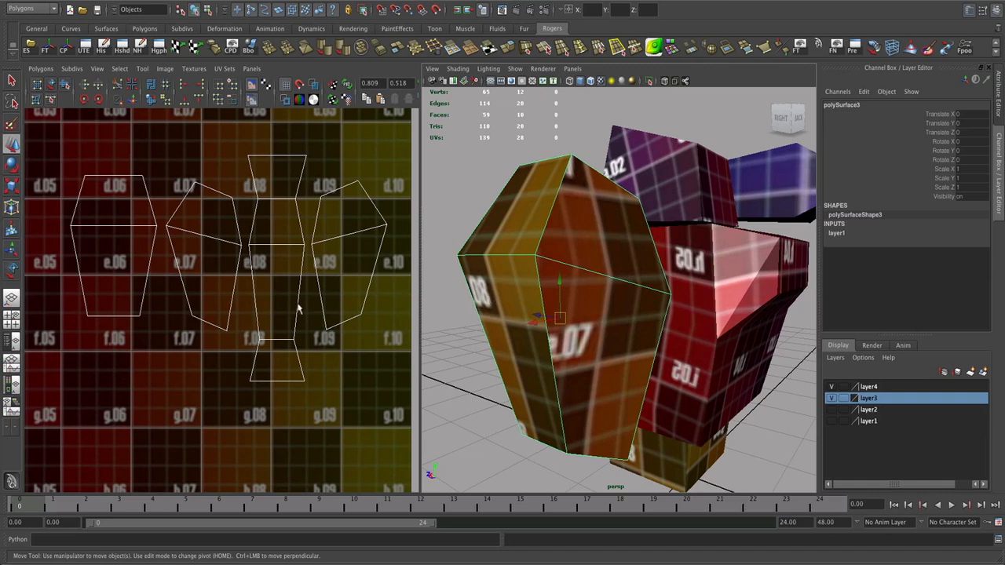
mouse_move(360, 278)
alt+right_down()
mouse_move(307, 275)
mouse_move(350, 279)
alt+right_up()
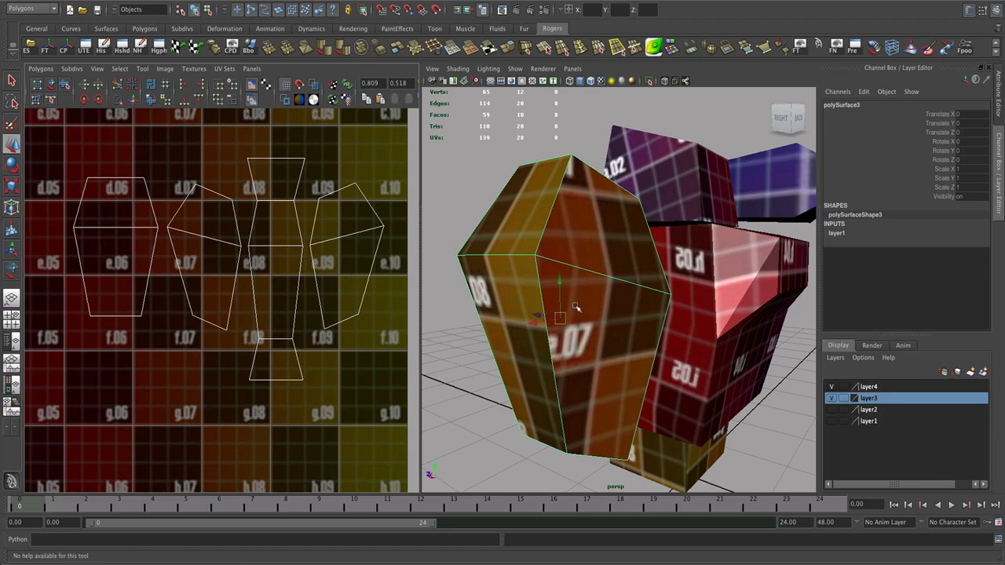
Use edge selection on the side shell over e.07 to identify the matching edges on the central UV strip.
click(460, 223)
click(564, 301)
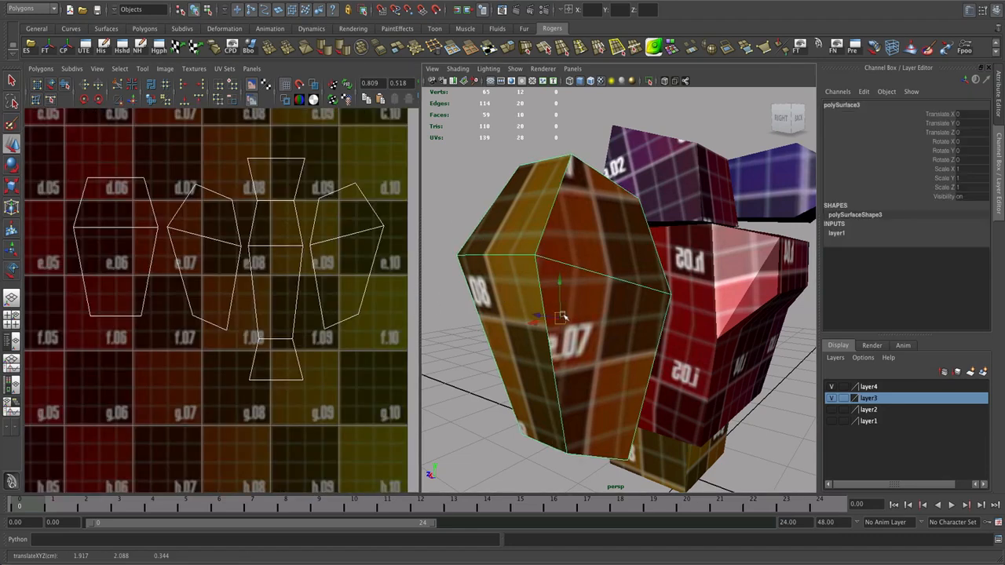
right_click(584, 302)
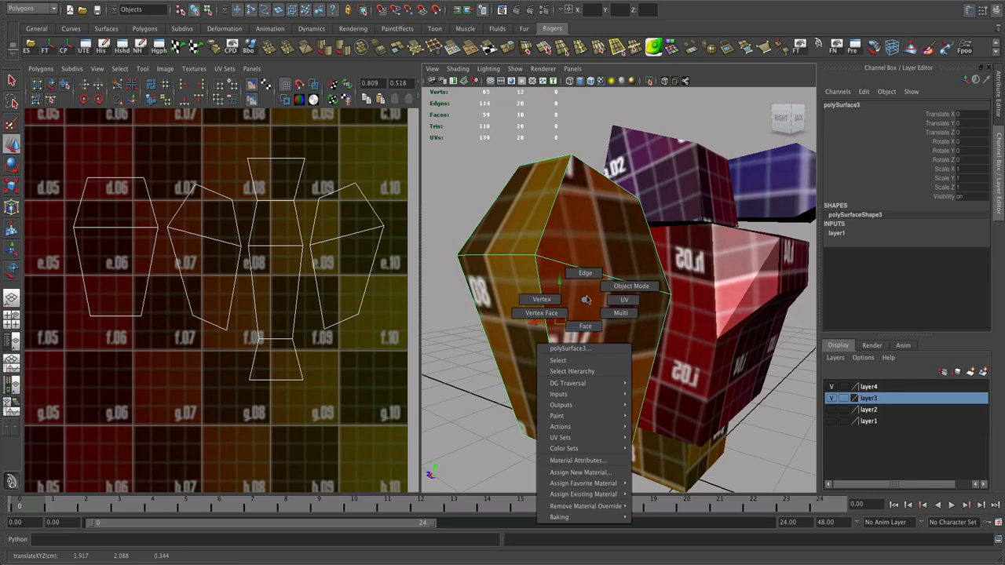
click(584, 325)
scroll(218, 292, up, 2)
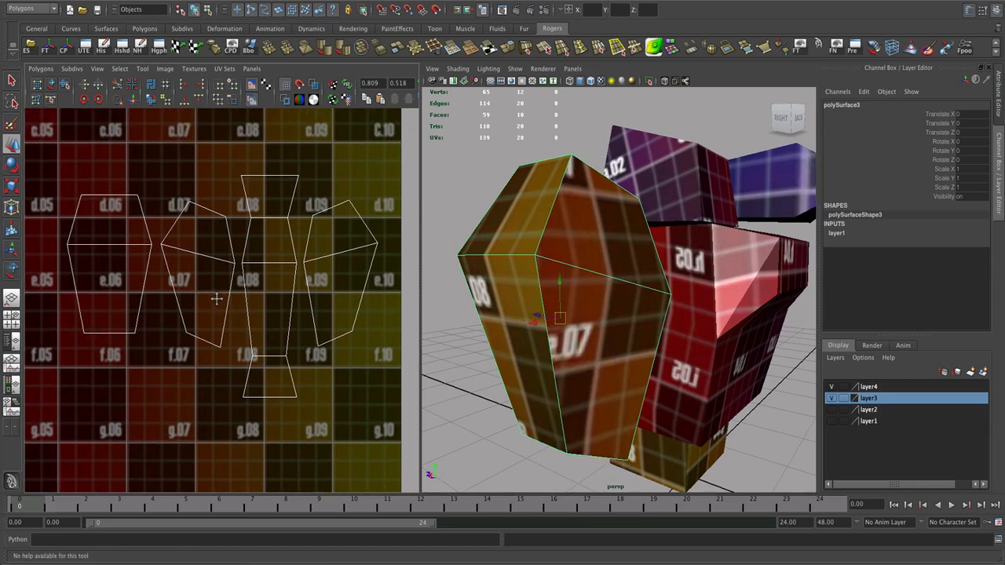
right_click(230, 298)
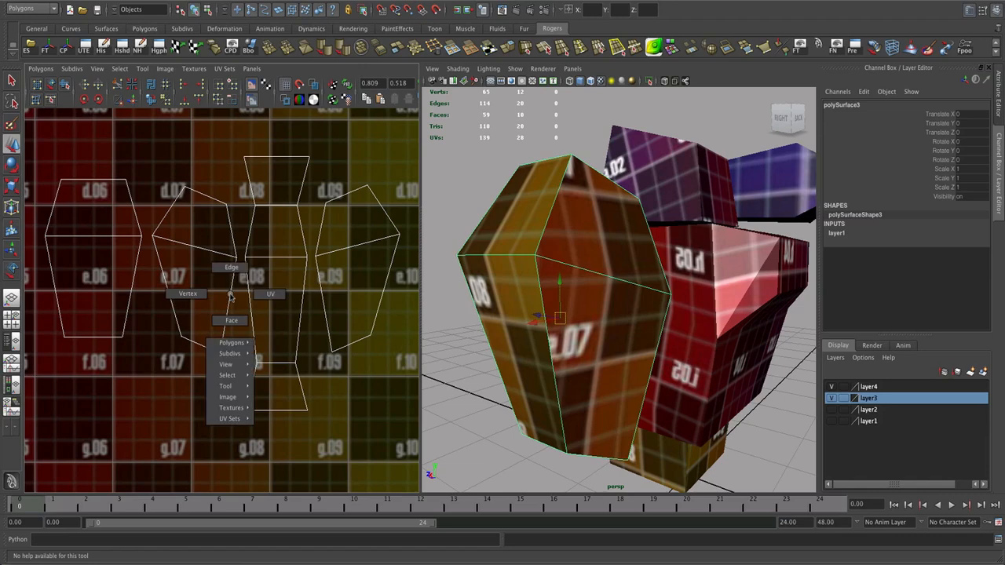
click(231, 268)
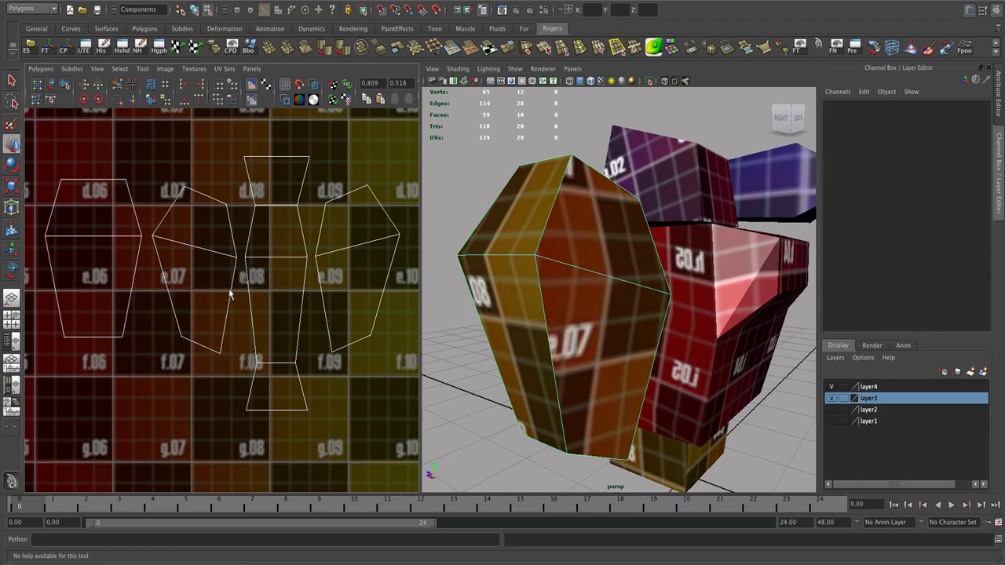
click(230, 296)
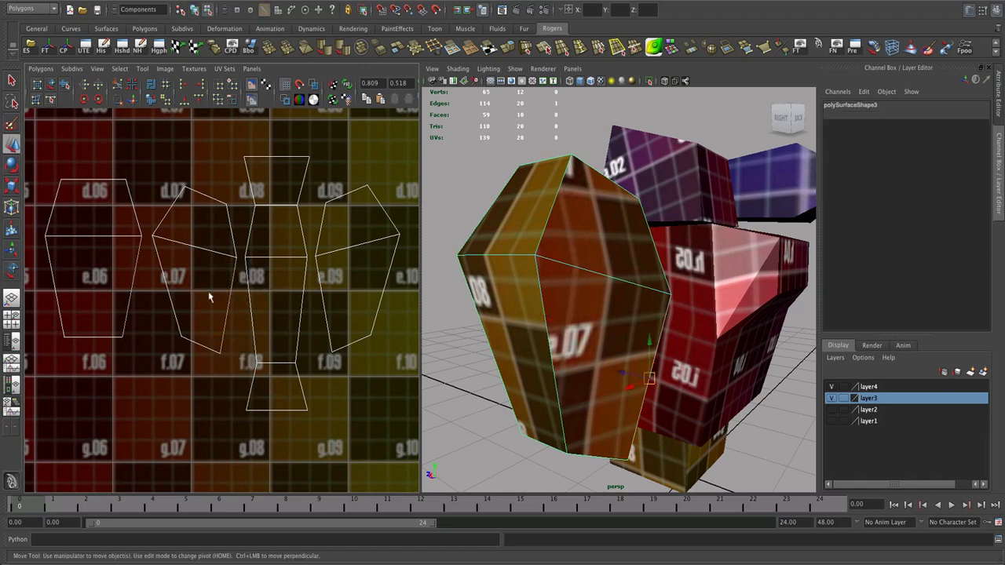
click(171, 292)
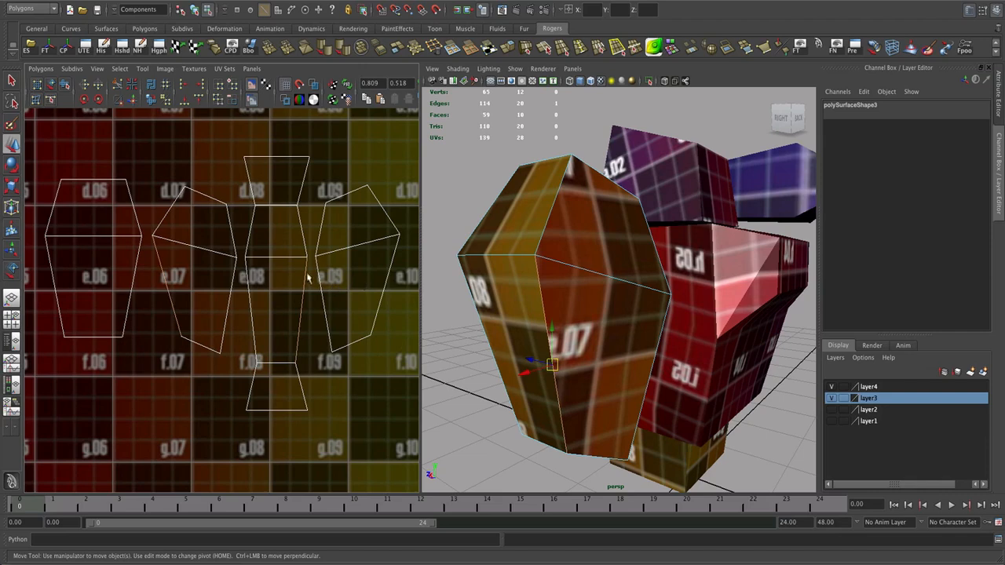
click(163, 221)
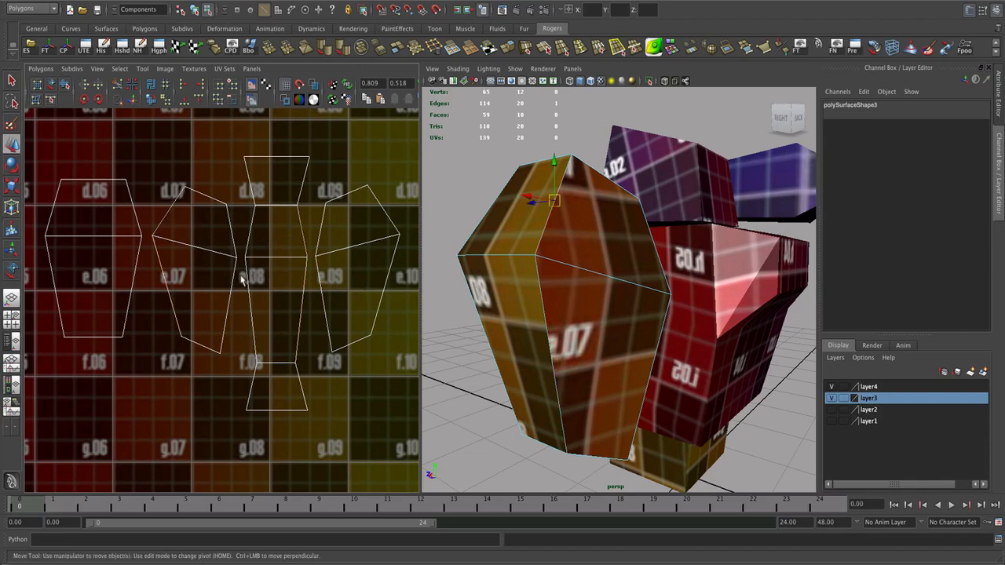
alt+right_drag(221, 265, 177, 266)
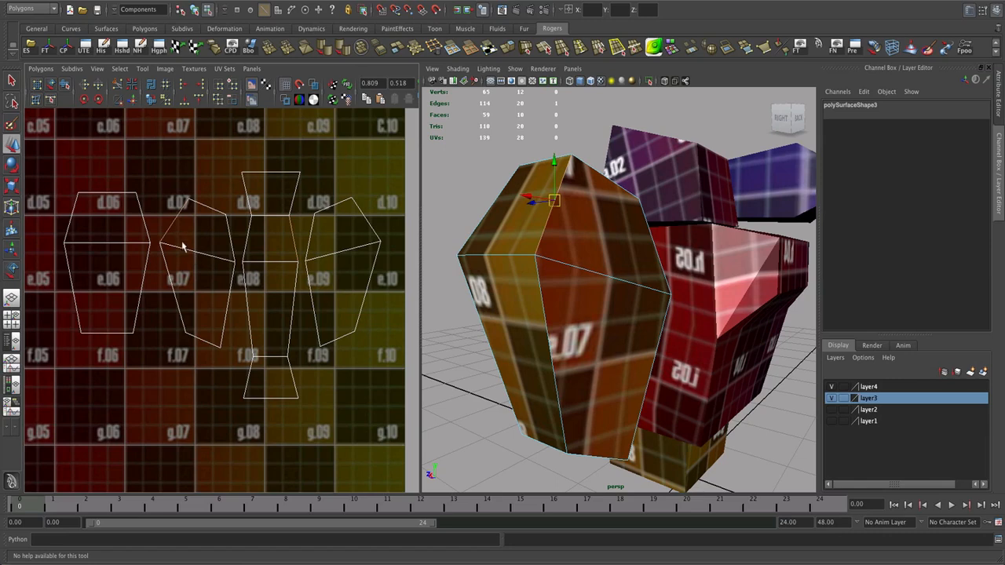
Move the arm's side UV shell over e.09 and e.10 out of the texture area with the Move UV Shell tool.
click(314, 263)
right_drag(322, 256, 328, 281)
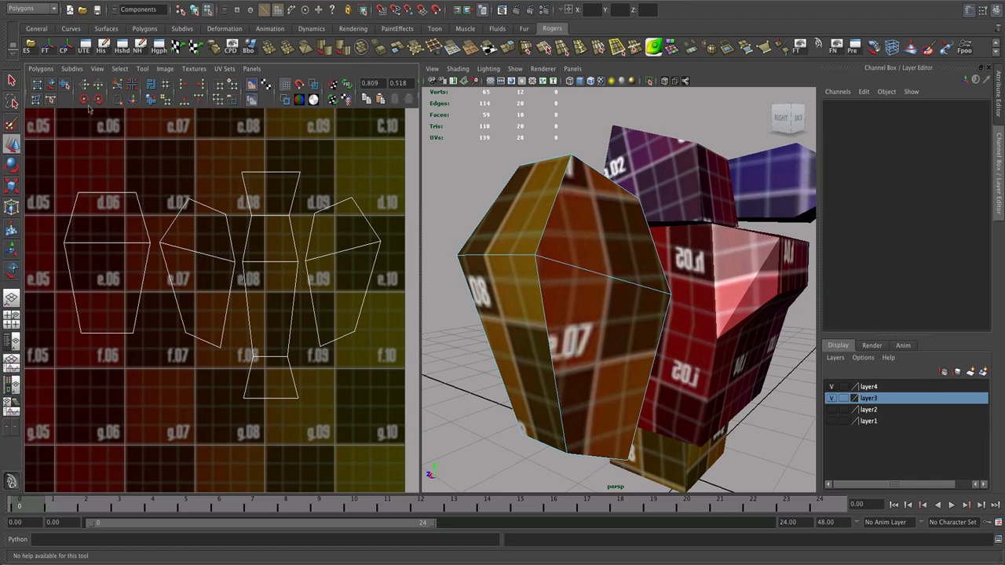
click(50, 84)
click(340, 256)
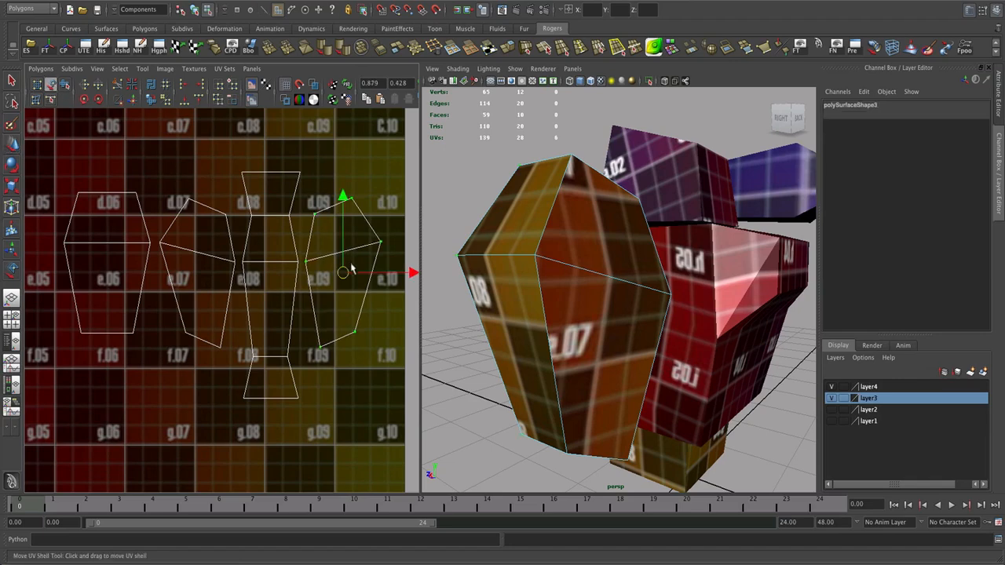
alt+right_drag(361, 274, 282, 263)
alt+middle_drag(357, 282, 294, 258)
alt+right_drag(294, 257, 265, 262)
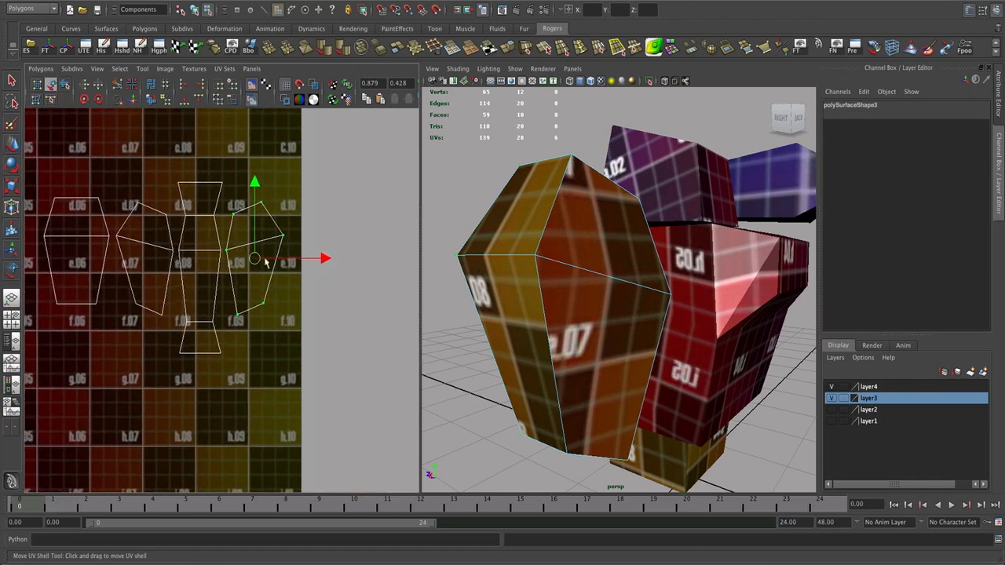
drag(254, 262, 360, 261)
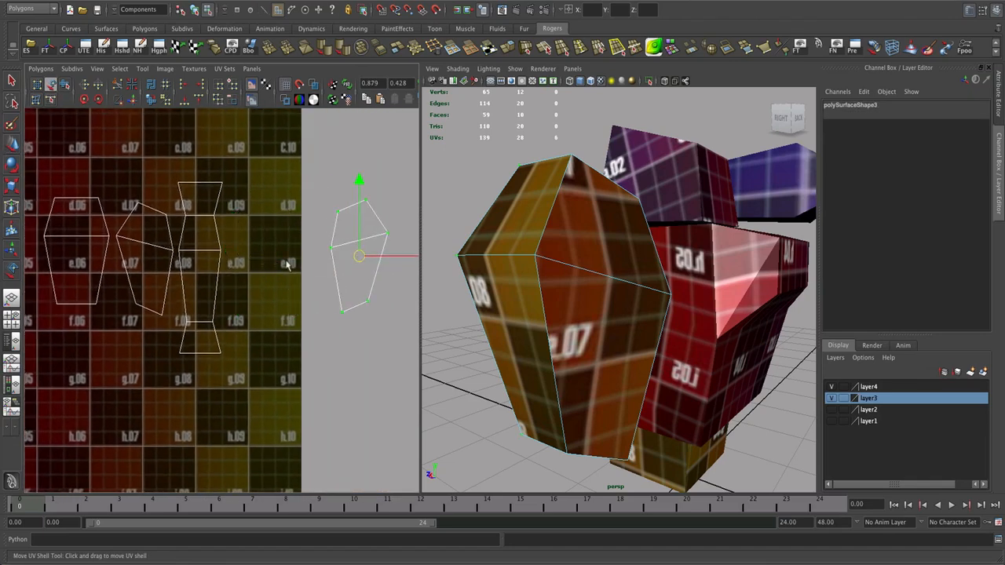
Move the side UV shell over e.07 to the other side of the central strip, around e.10.
click(146, 248)
drag(146, 248, 263, 277)
scroll(263, 278, up, 2)
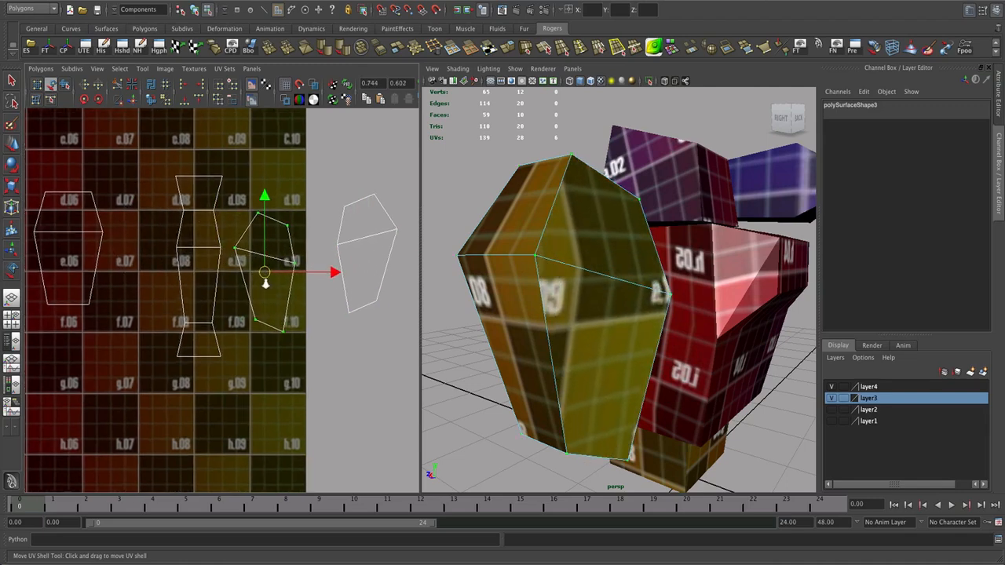
scroll(552, 309, up, 4)
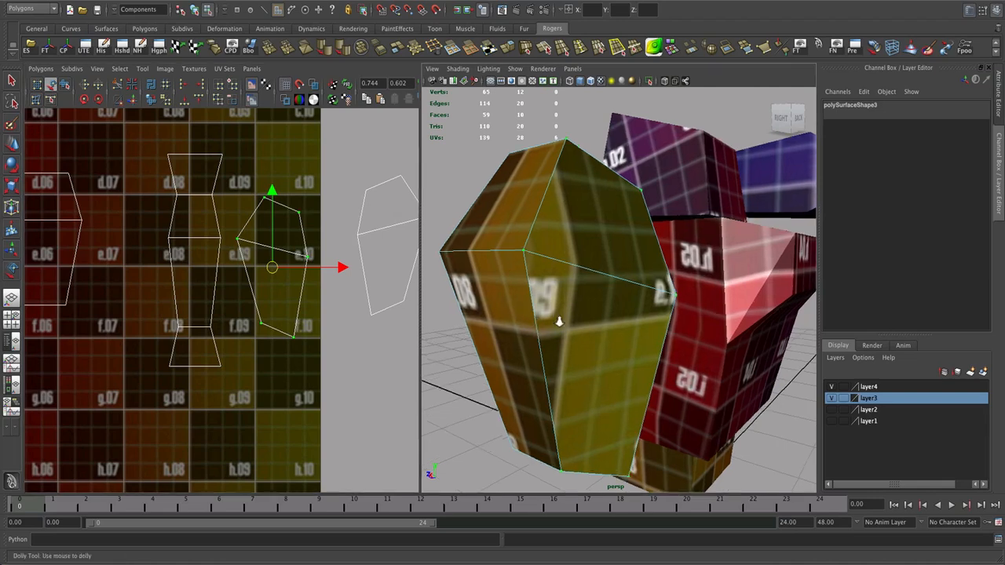
Move and sew the relocated side shell to the central strip along their shared lower edge, and check the texture on the arm.
right_drag(248, 275, 244, 248)
click(245, 268)
key(w)
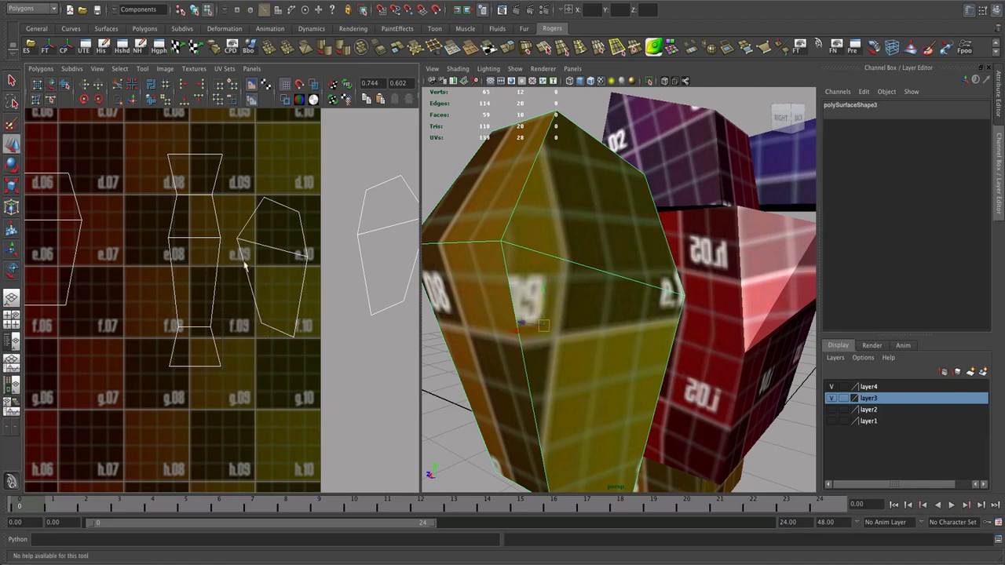
click(246, 273)
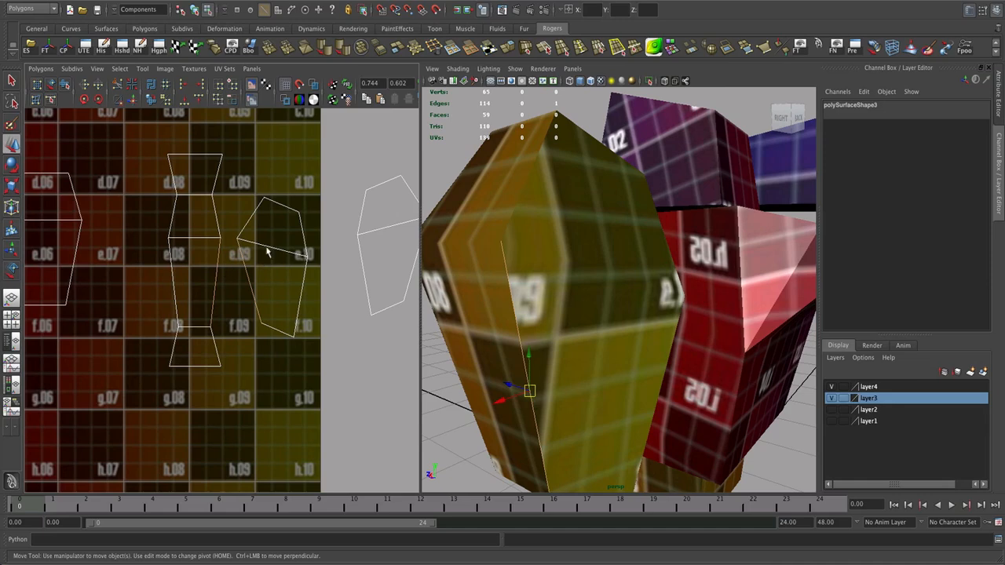
alt+right_drag(181, 223, 237, 217)
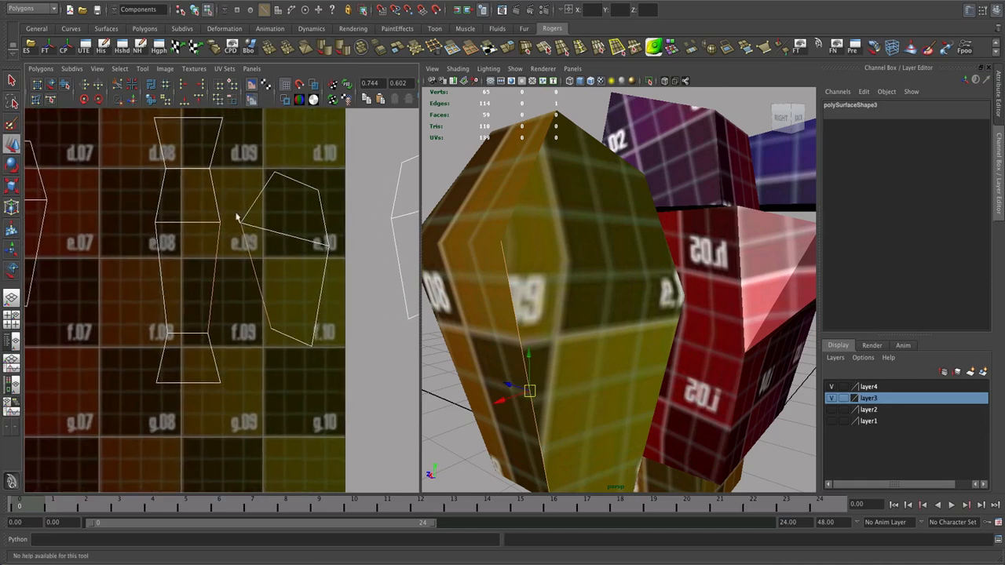
click(133, 104)
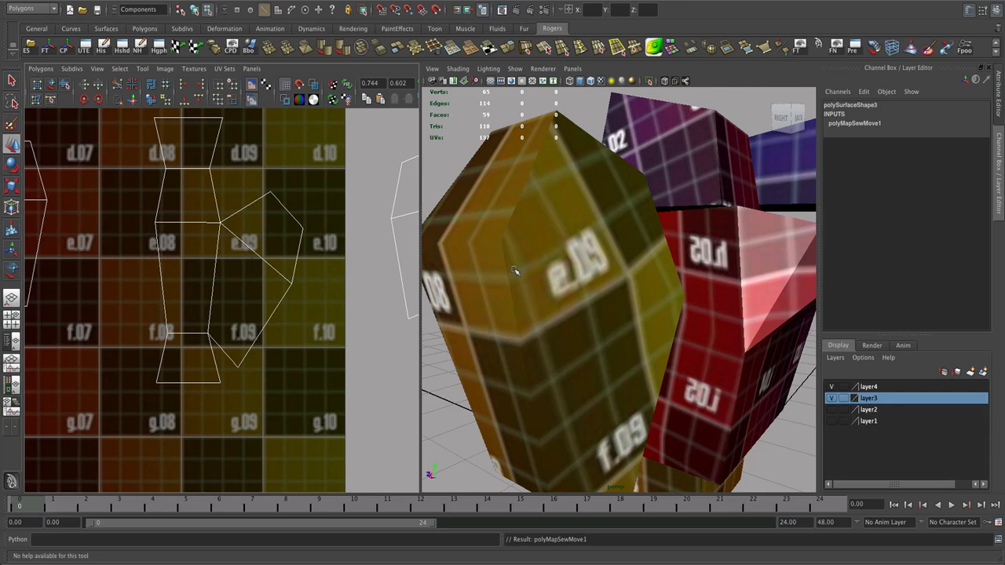
alt+middle_drag(553, 428, 546, 359)
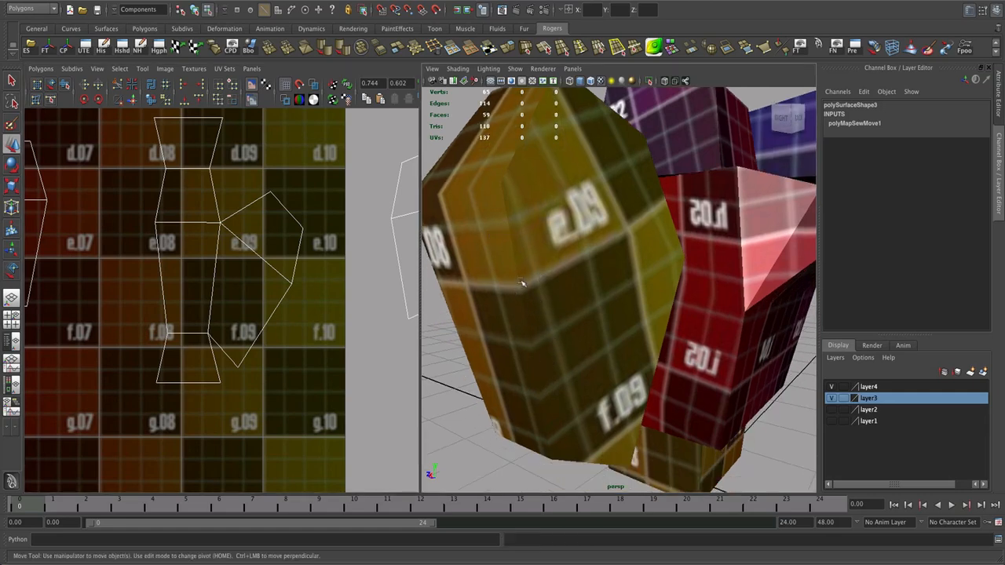
alt+drag(522, 282, 513, 315)
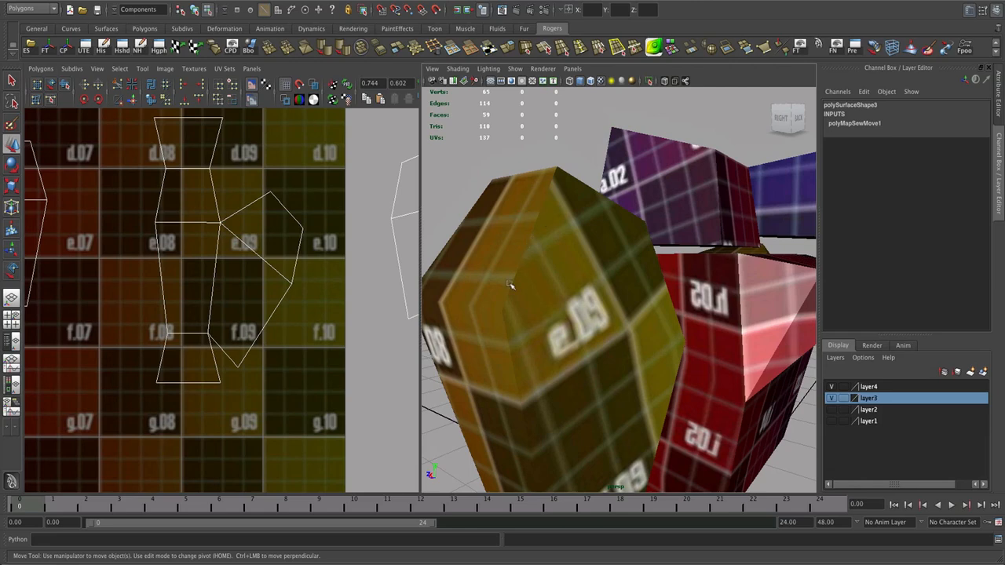
Undo the last Move and Sew so the side shell around e.10 is separate from the central strip.
right_drag(244, 213, 243, 191)
click(208, 207)
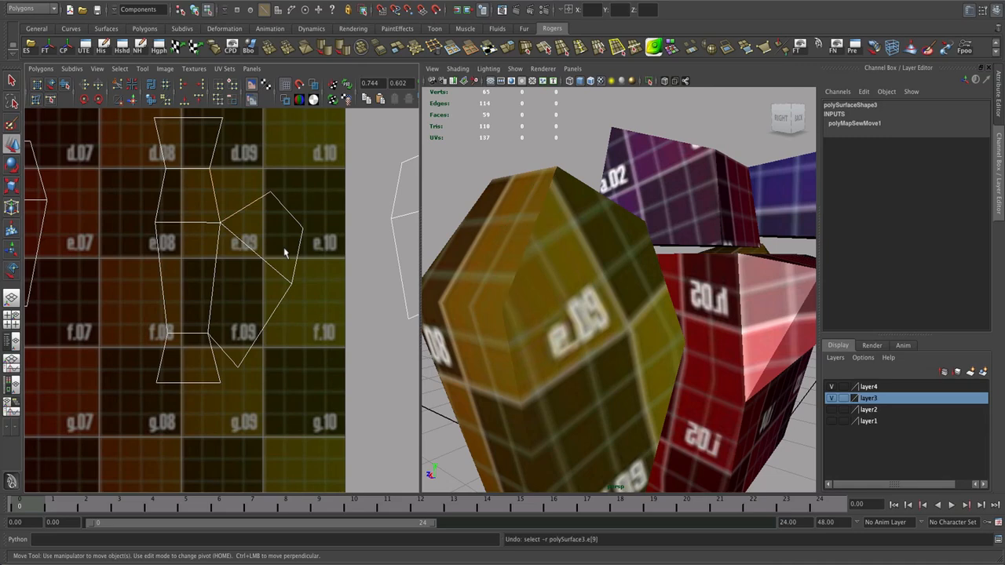
key(ctrl+z)
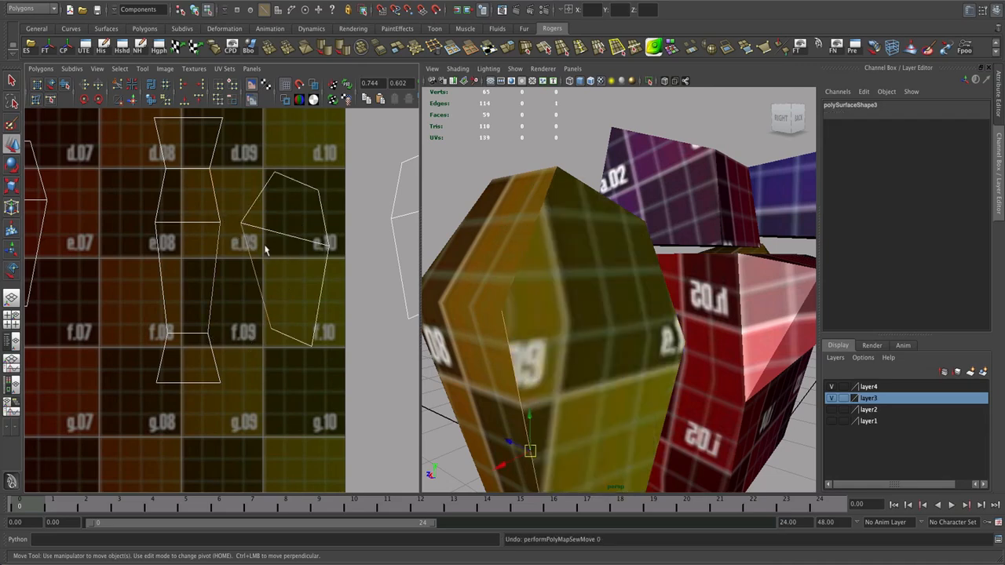
Try moving and sewing the side shell to the central strip along its upper and long lower edges, and check the arm's texture from several angles.
shift+click(254, 206)
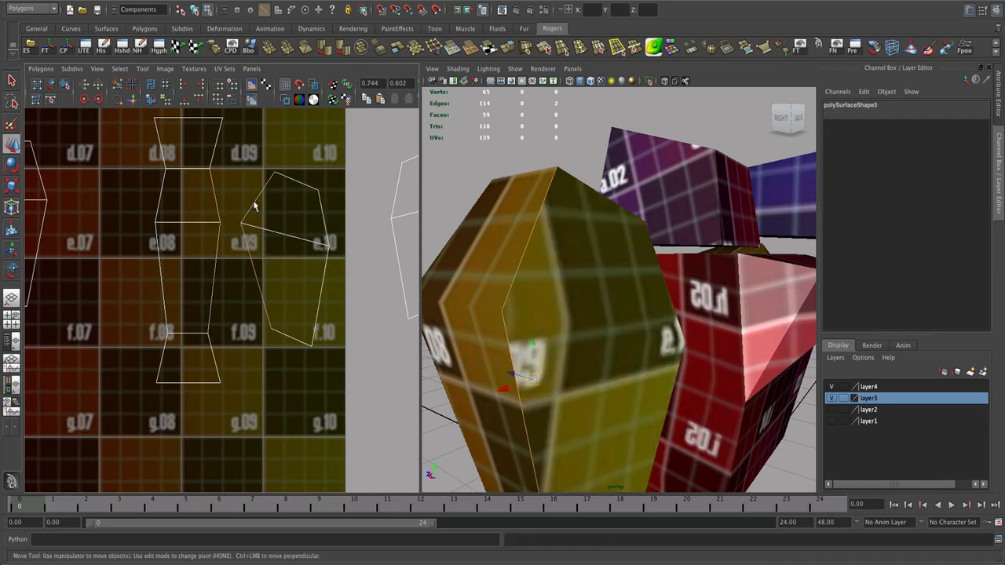
click(134, 105)
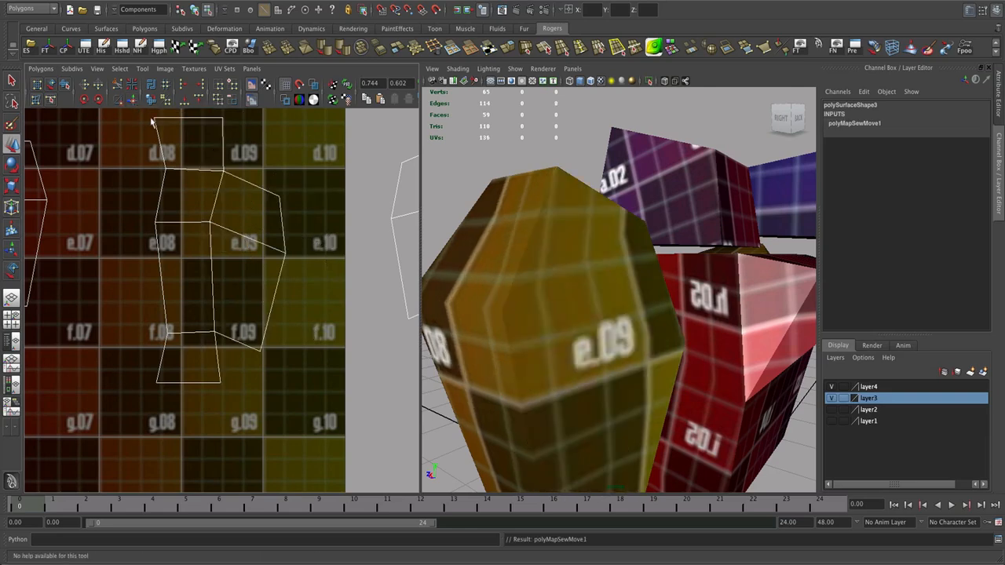
scroll(534, 314, down, 5)
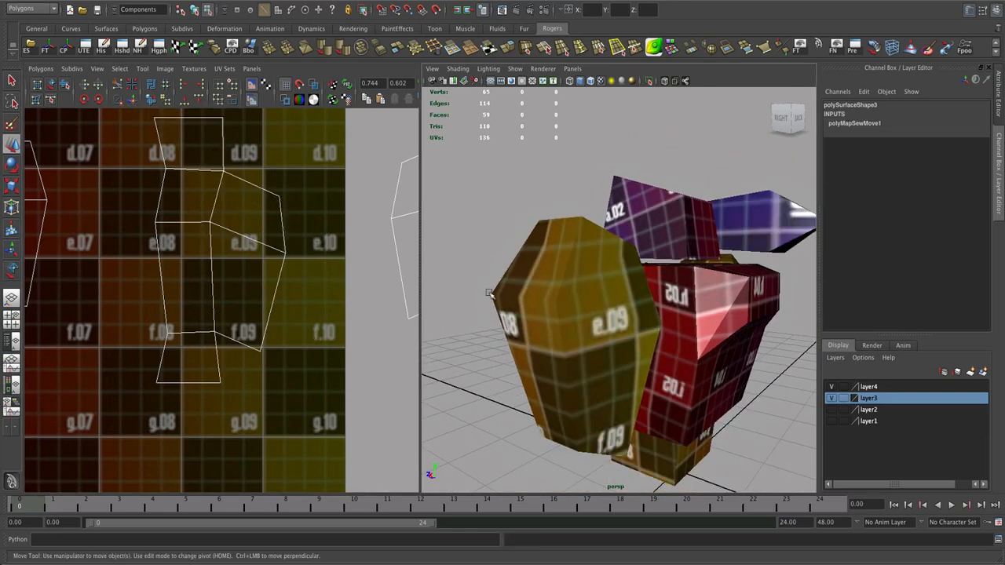
alt+drag(569, 299, 604, 275)
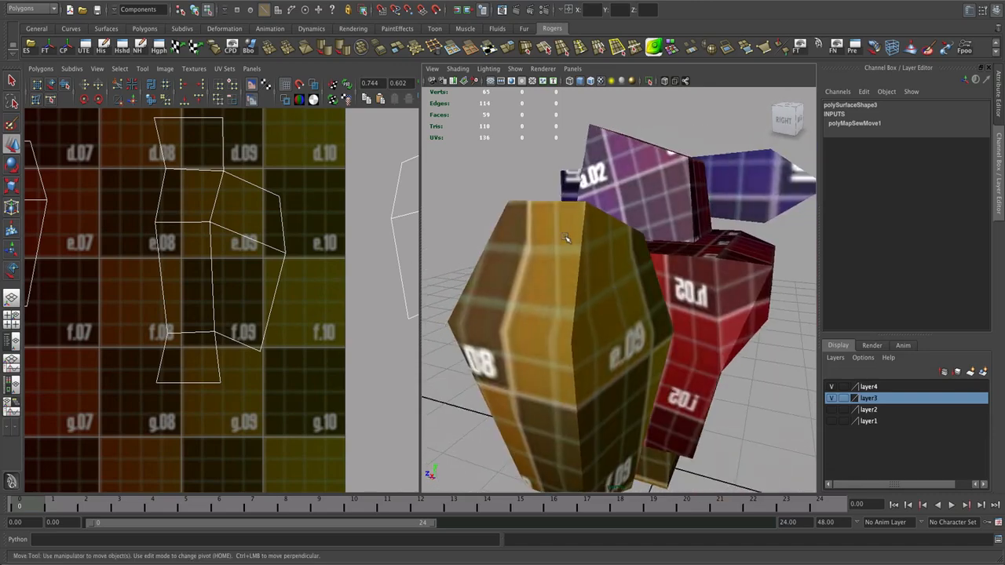
mouse_move(526, 262)
alt+mouse_down()
mouse_move(570, 264)
mouse_move(521, 262)
alt+mouse_up()
key(ctrl+z)
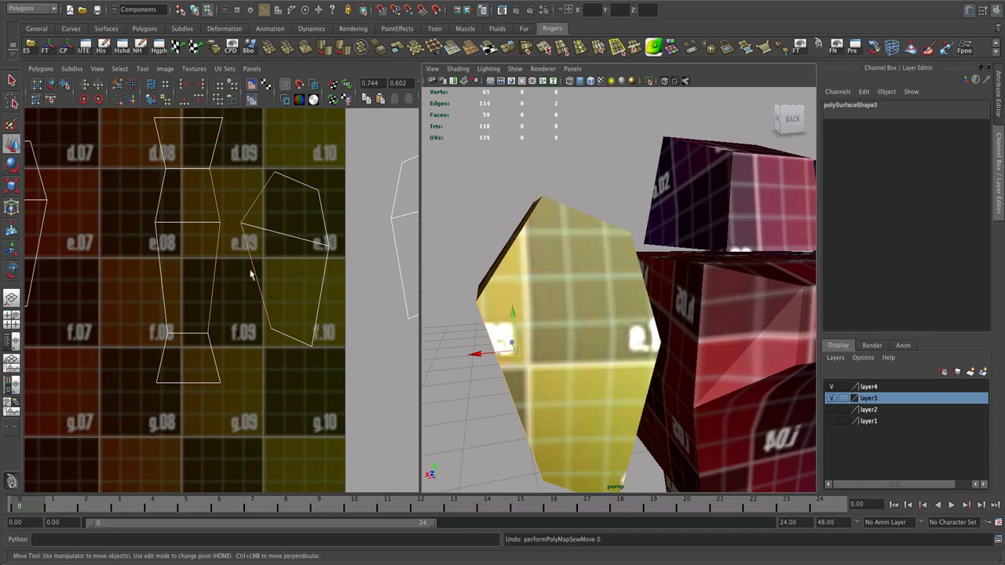
Move and sew the side shell over e.10 to the central strip, first along its long lower edge only, and after undoing that, including its bottom edge.
click(250, 269)
click(521, 311)
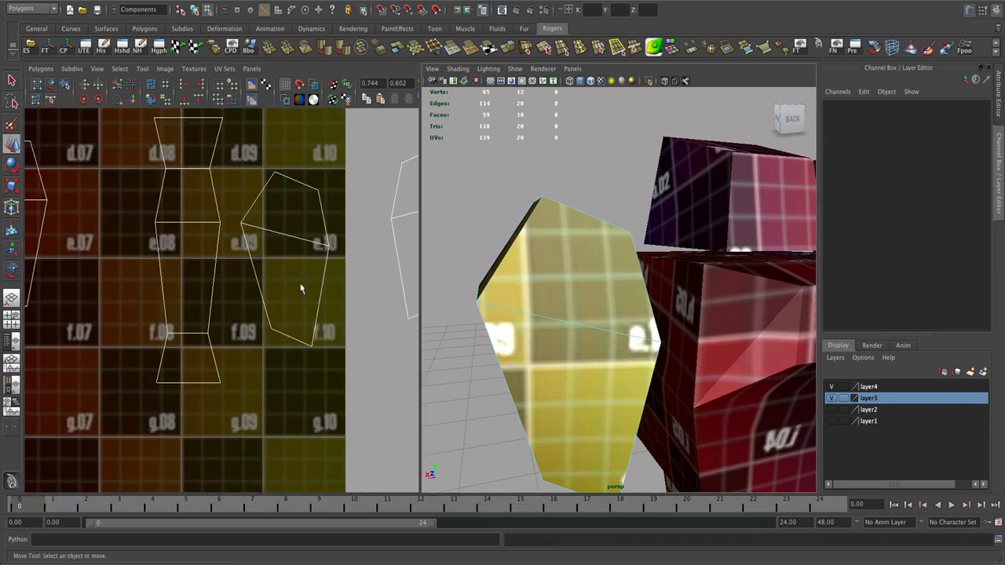
right_drag(258, 279, 253, 257)
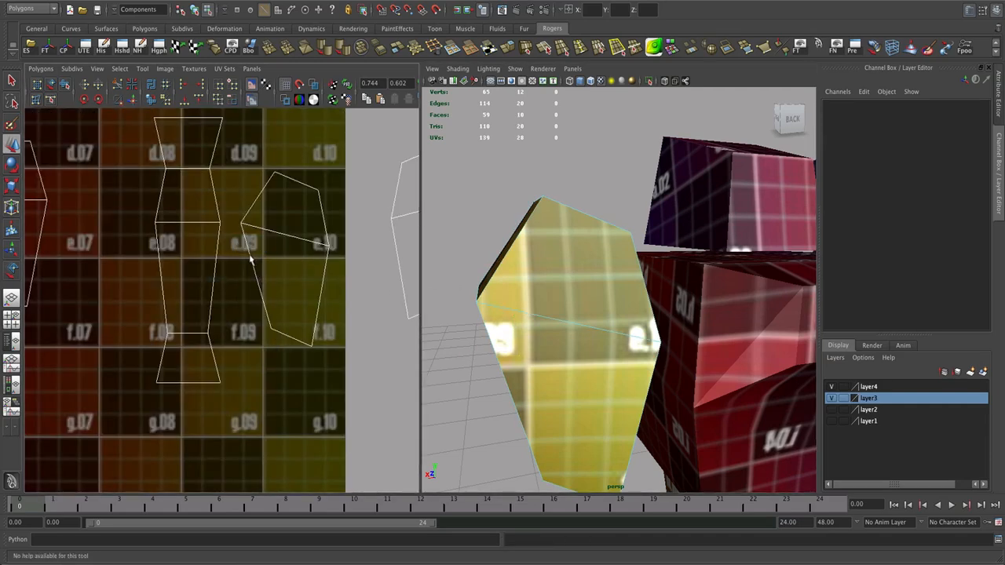
click(250, 258)
click(132, 101)
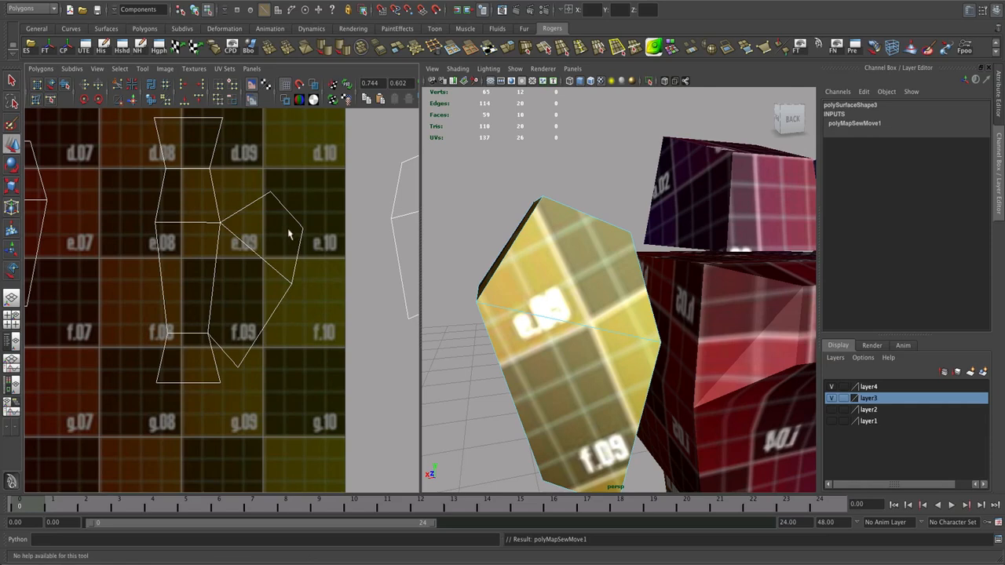
alt+right_drag(289, 232, 154, 227)
alt+right_drag(227, 237, 194, 231)
alt+drag(526, 314, 603, 368)
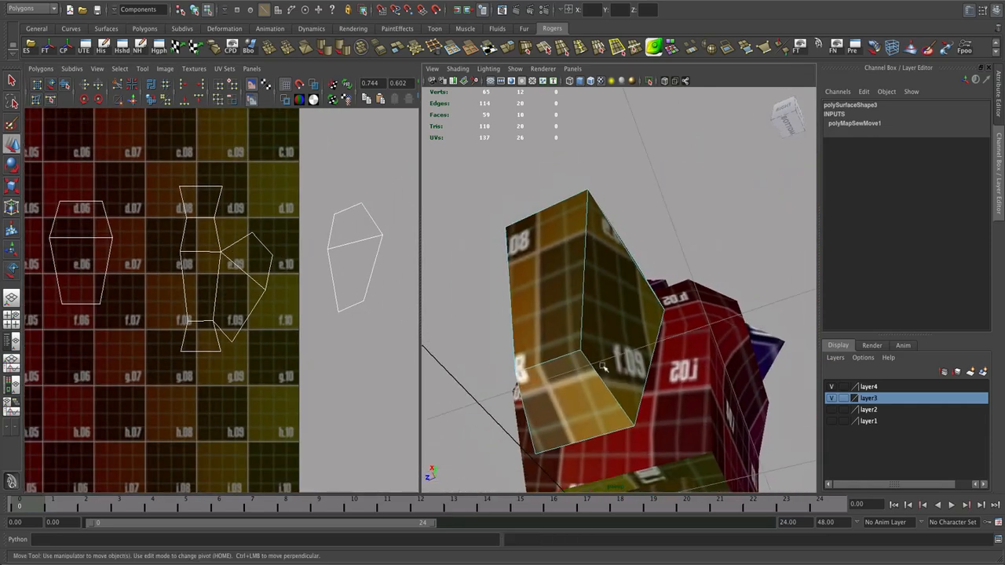
key(ctrl+z)
shift+click(263, 322)
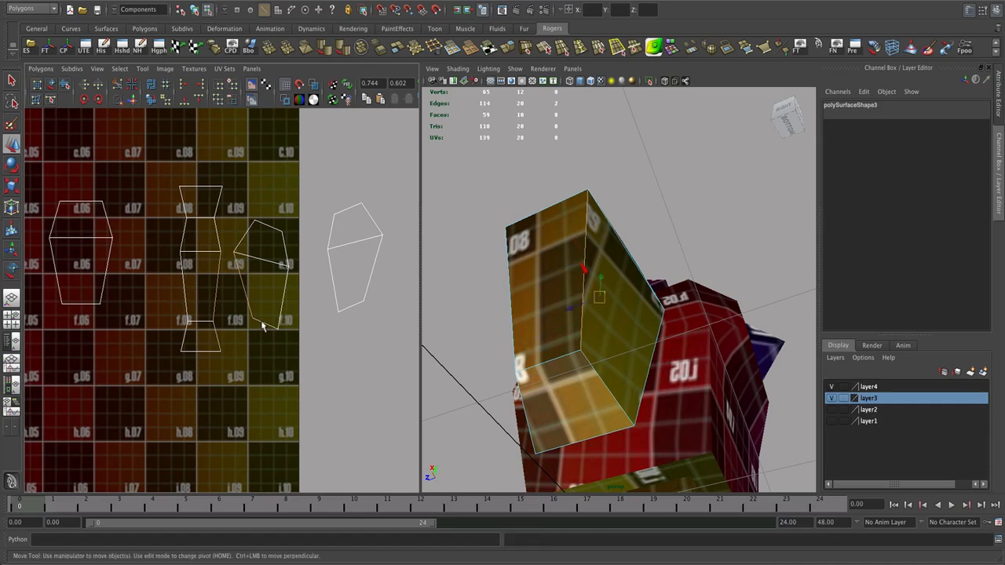
click(134, 101)
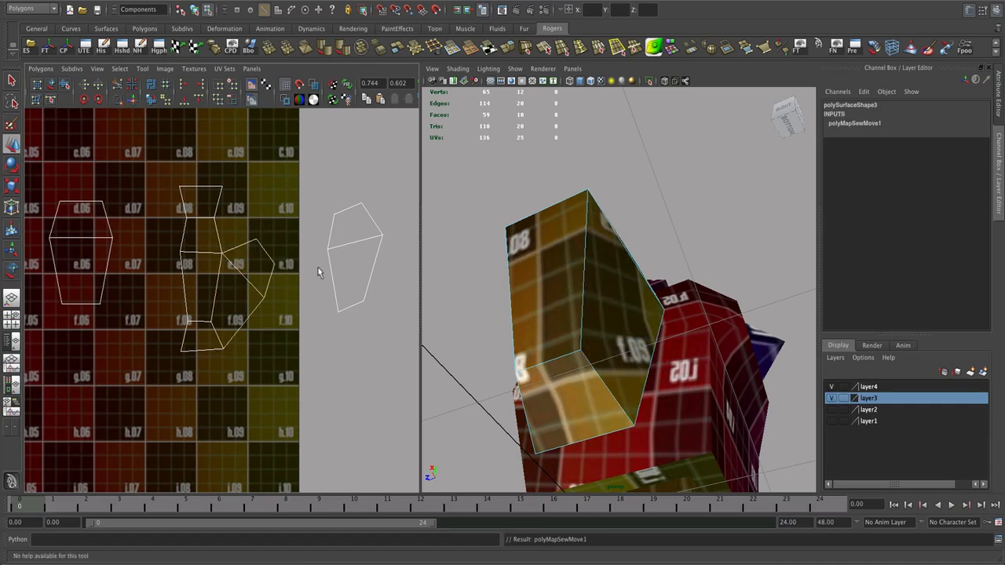
alt+drag(615, 384, 442, 344)
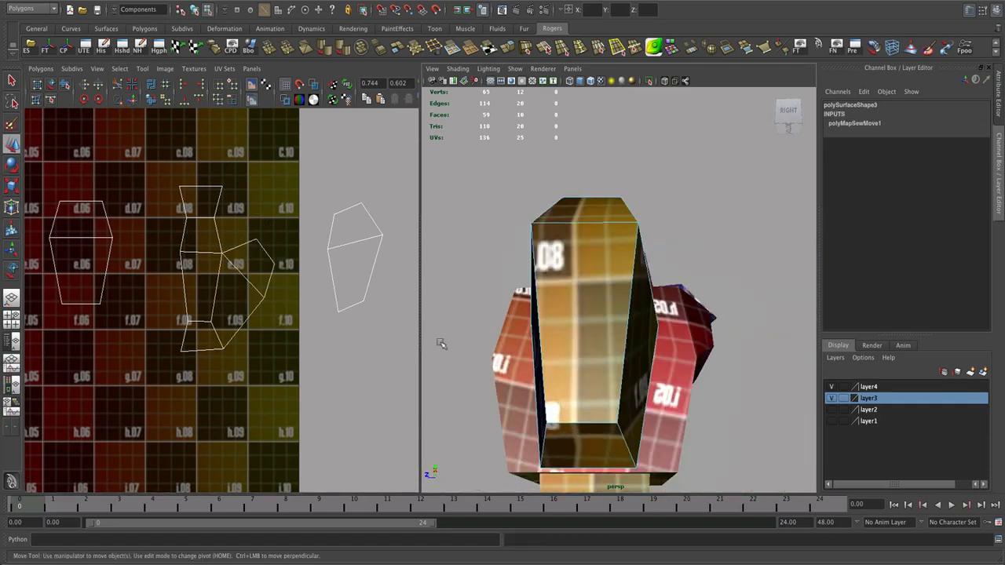
Move and sew the shell outside the texture area to the central strip along its long lower edge and bottom edge, and check the arm.
alt+middle_drag(368, 296, 368, 301)
click(370, 286)
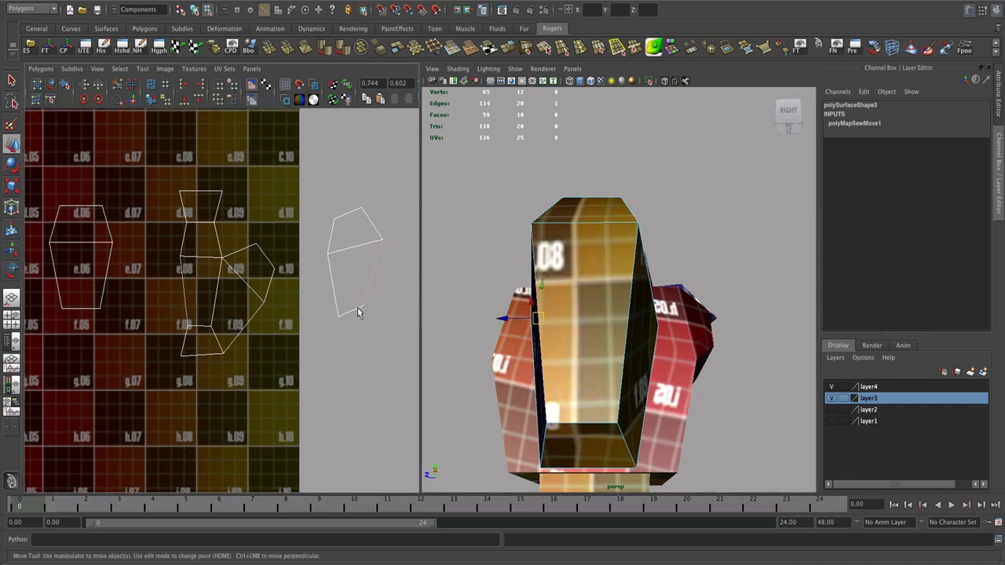
shift+click(357, 311)
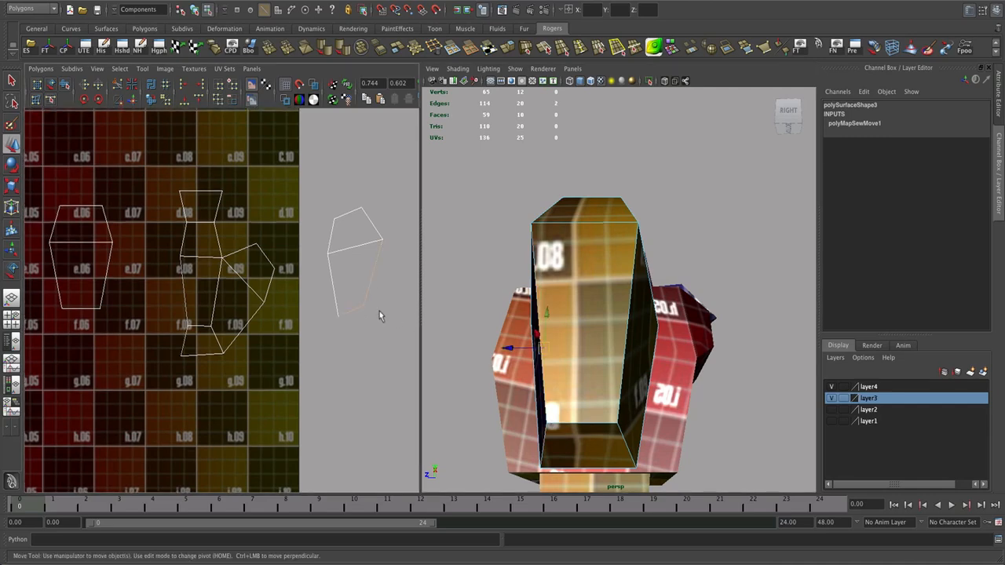
click(132, 100)
alt+drag(499, 325, 519, 333)
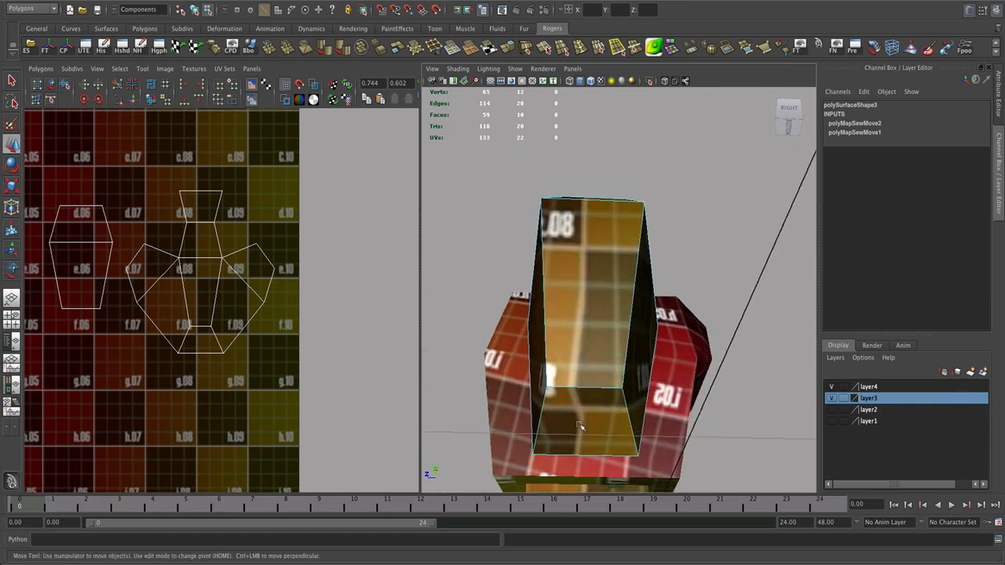
alt+drag(588, 405, 548, 352)
Scale the two UVs at the central strip's lower fold near f.08 slightly wider horizontally, and check the texture around the arm.
right_drag(212, 321, 246, 322)
drag(216, 318, 184, 337)
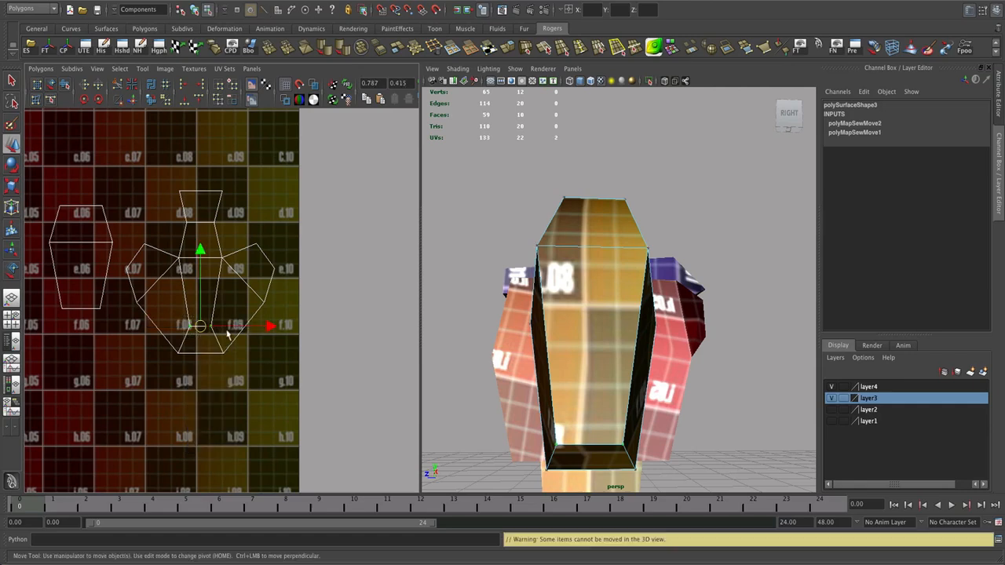
key(r)
drag(269, 333, 290, 328)
alt+drag(607, 383, 523, 382)
alt+drag(680, 376, 597, 314)
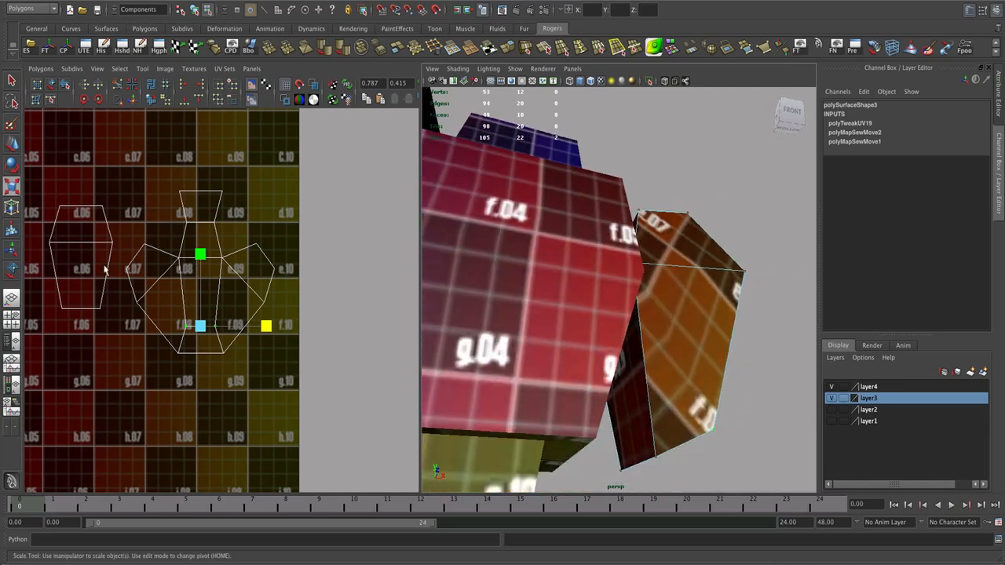
Use edge selection on the top and bottom of the shell over e.06 to identify where they lie on the arm.
scroll(214, 286, down, 3)
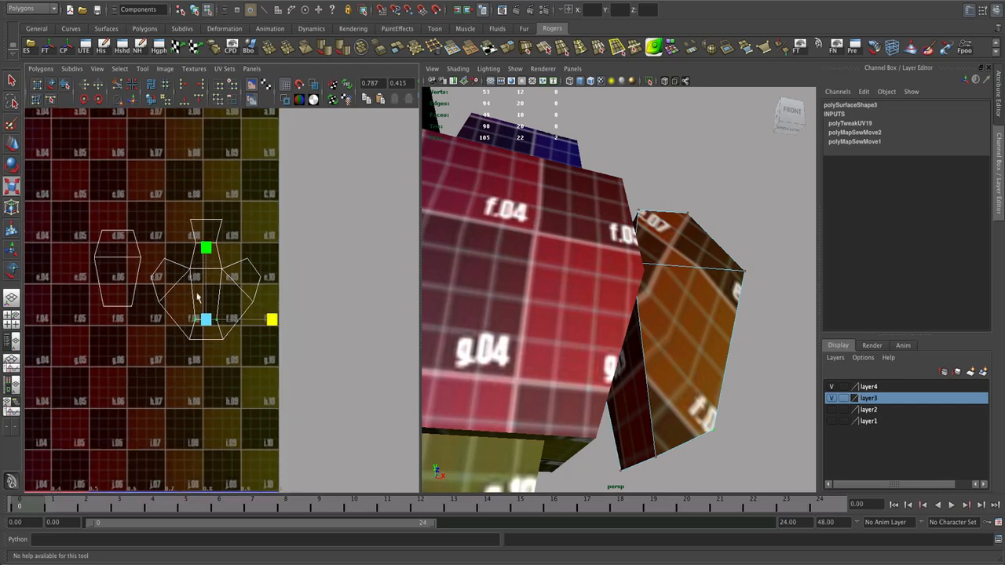
right_drag(139, 248, 135, 235)
click(140, 247)
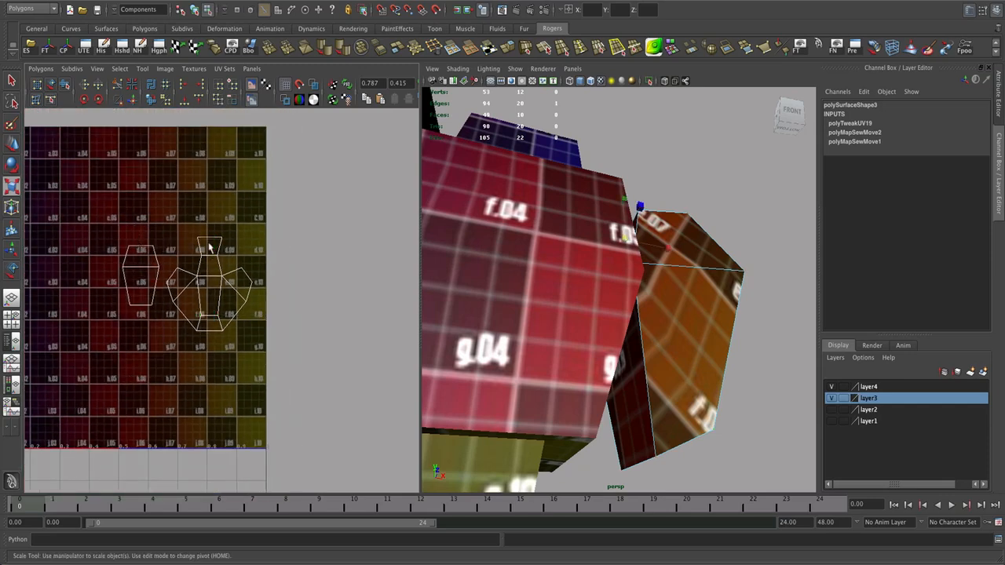
click(142, 308)
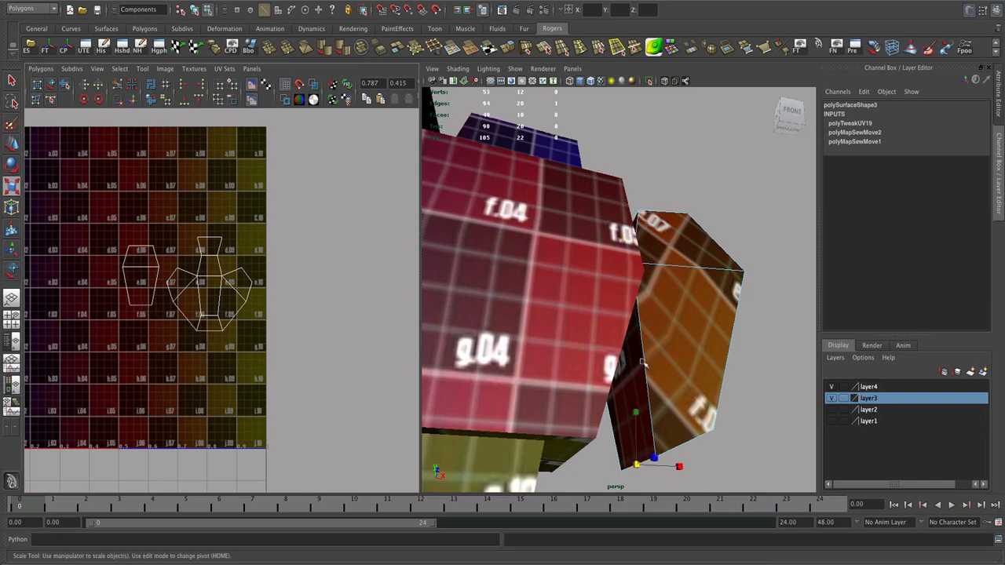
alt+drag(643, 363, 610, 359)
Flip the shell over e.06 vertically and move it directly below the central shell, over h.08 and h.09.
right_drag(131, 273, 162, 271)
drag(99, 237, 164, 329)
key(r)
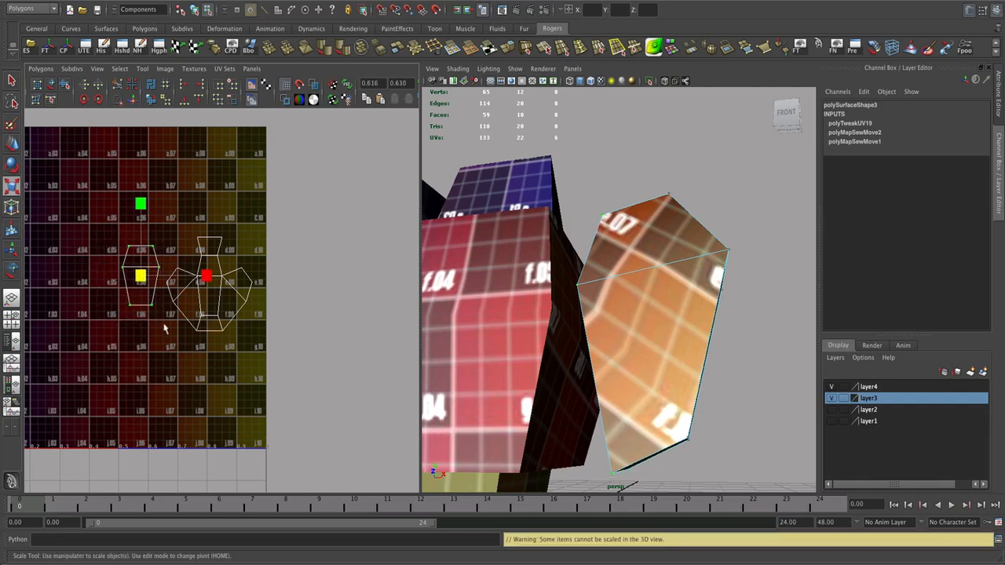
click(99, 86)
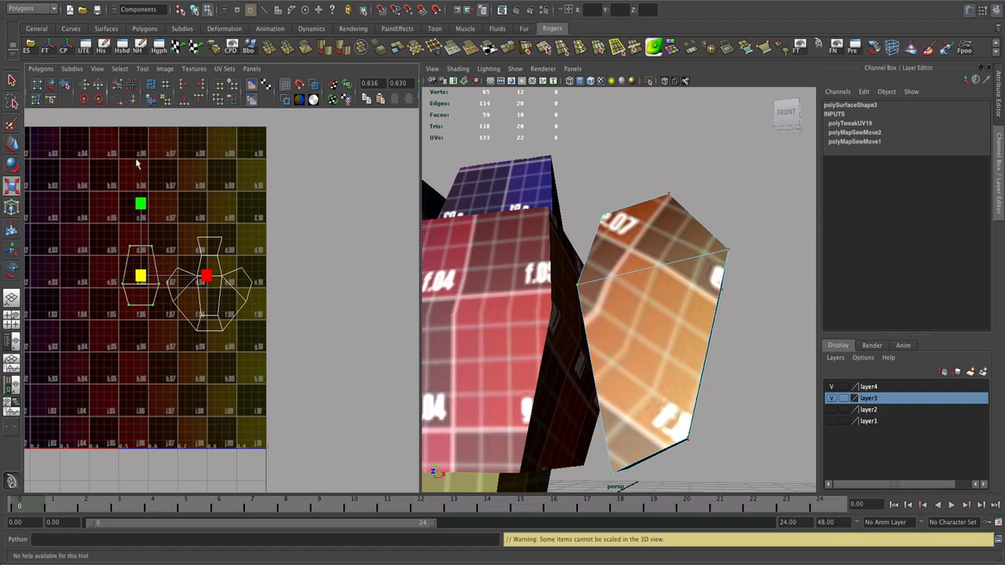
key(w)
drag(144, 283, 210, 384)
Move and sew the flipped shell to the central shell's bottom along its upper edge, and check the texture around the arm.
click(214, 363)
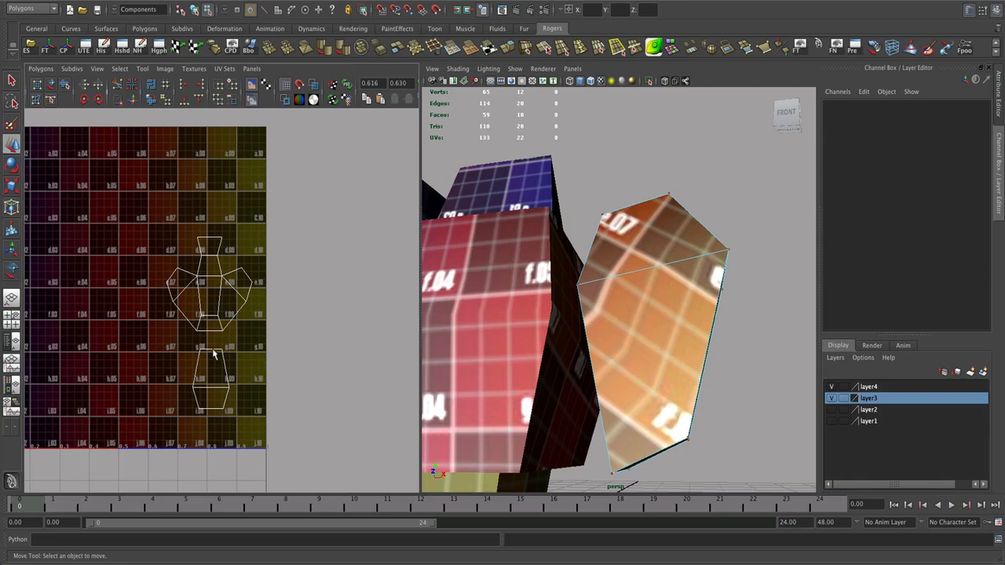
right_drag(213, 355, 210, 324)
click(212, 355)
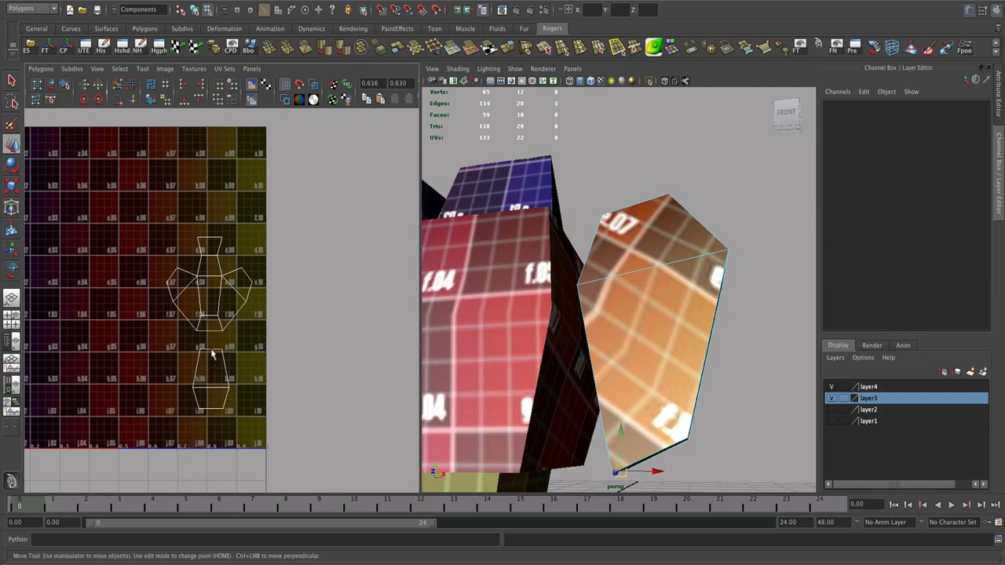
click(133, 100)
alt+drag(548, 382, 512, 375)
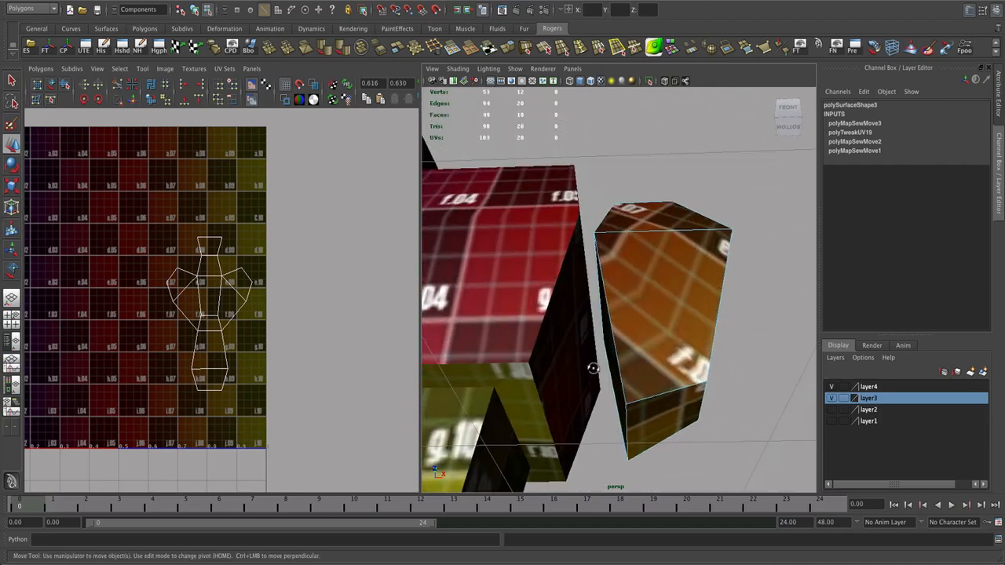
alt+drag(593, 369, 574, 409)
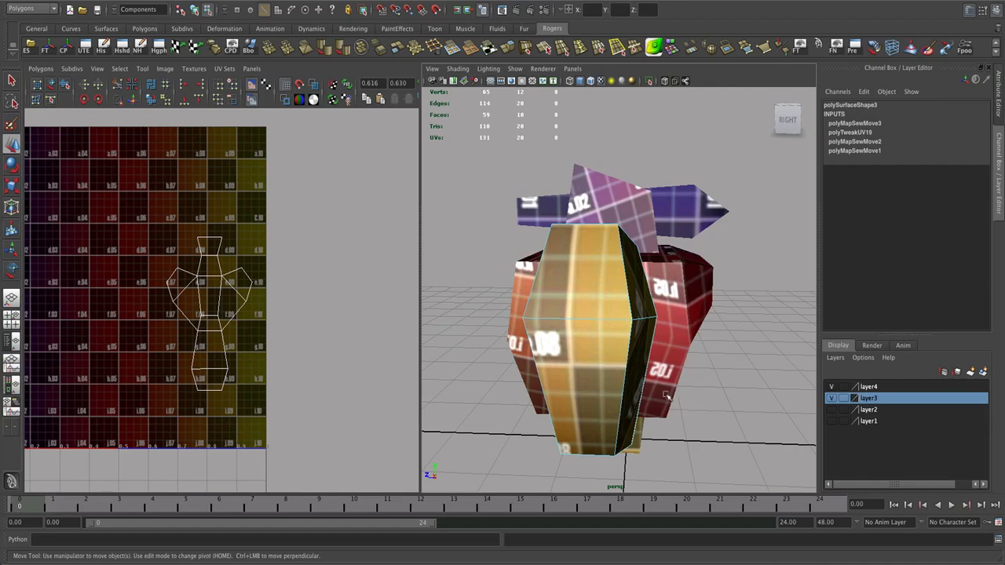
alt+drag(666, 397, 609, 391)
Scale the two UVs at the central strip's lower fold near f.08 slightly narrower horizontally, and check the arm's underside.
scroll(291, 372, up, 5)
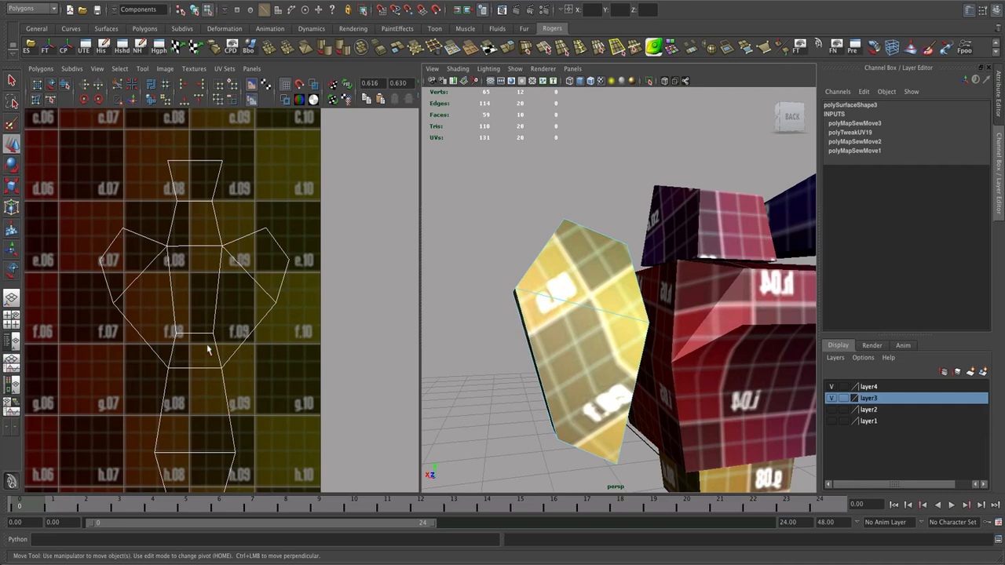
right_drag(207, 346, 240, 345)
drag(183, 324, 200, 348)
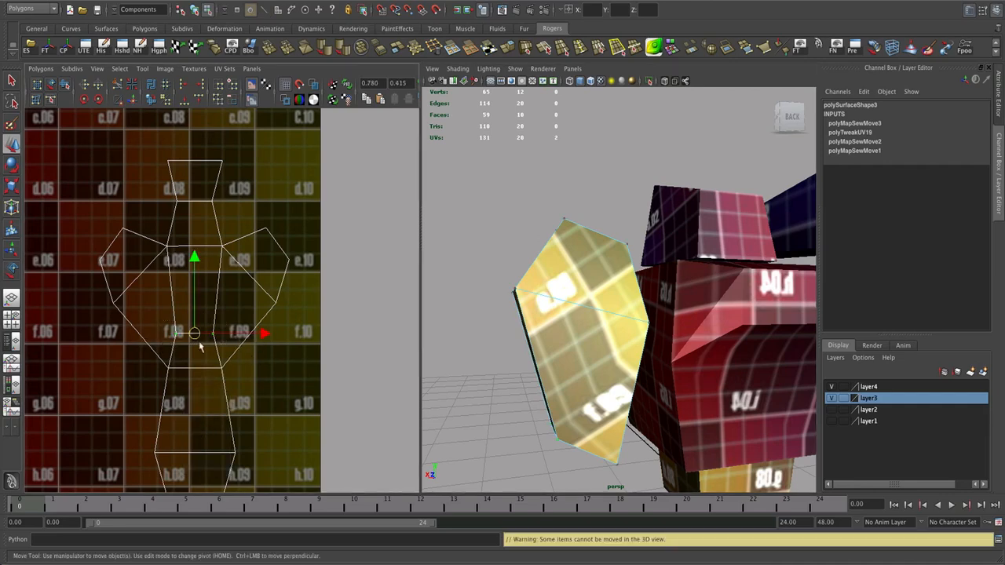
key(r)
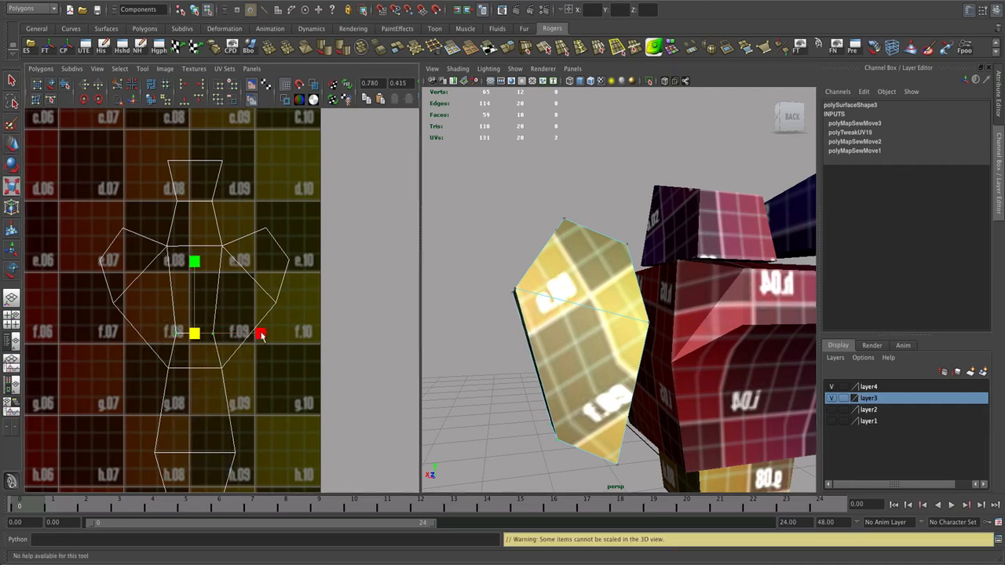
mouse_move(261, 334)
mouse_down()
mouse_move(250, 337)
mouse_move(260, 335)
mouse_up()
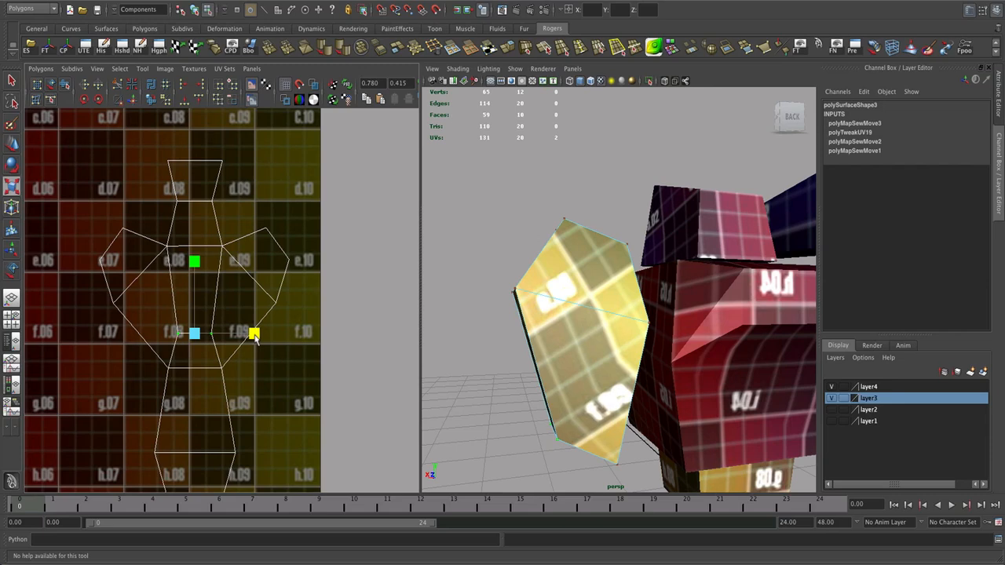
alt+drag(597, 375, 431, 333)
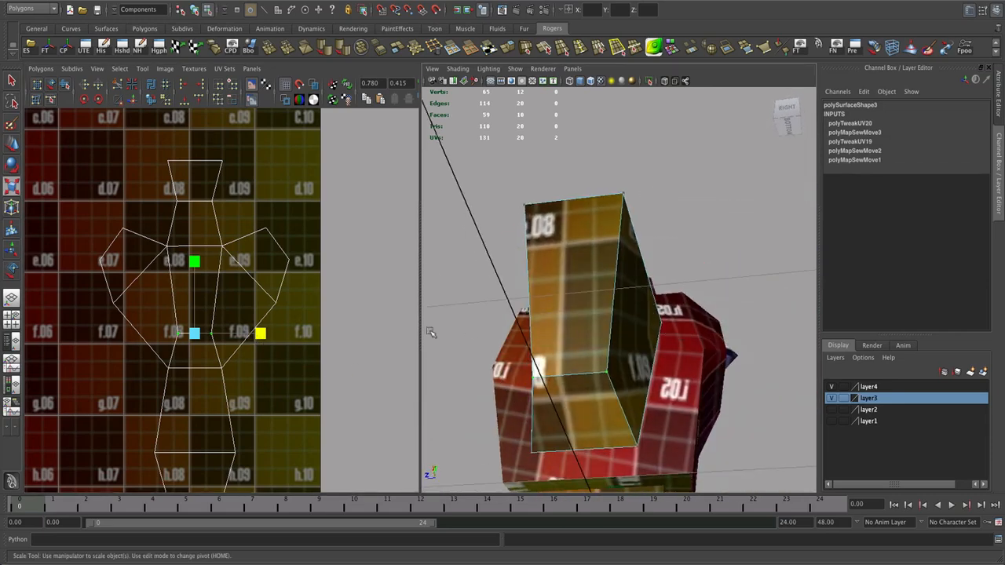
Uniformly scale the four UVs of the small face between f.08 and g.08 by a slight amount, and check the arm's texture.
drag(229, 383, 152, 330)
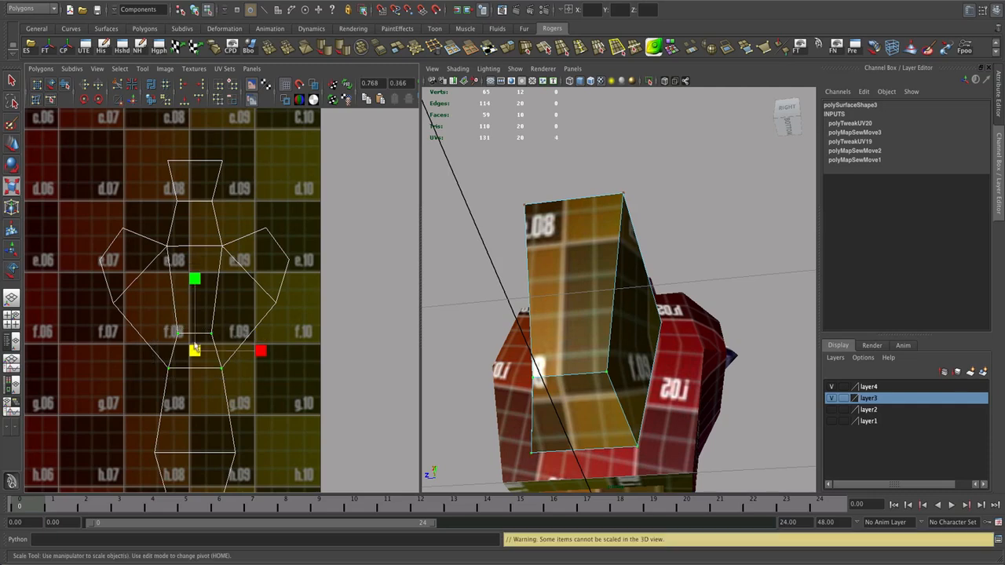
drag(196, 353, 212, 353)
alt+drag(605, 399, 466, 424)
drag(198, 354, 189, 362)
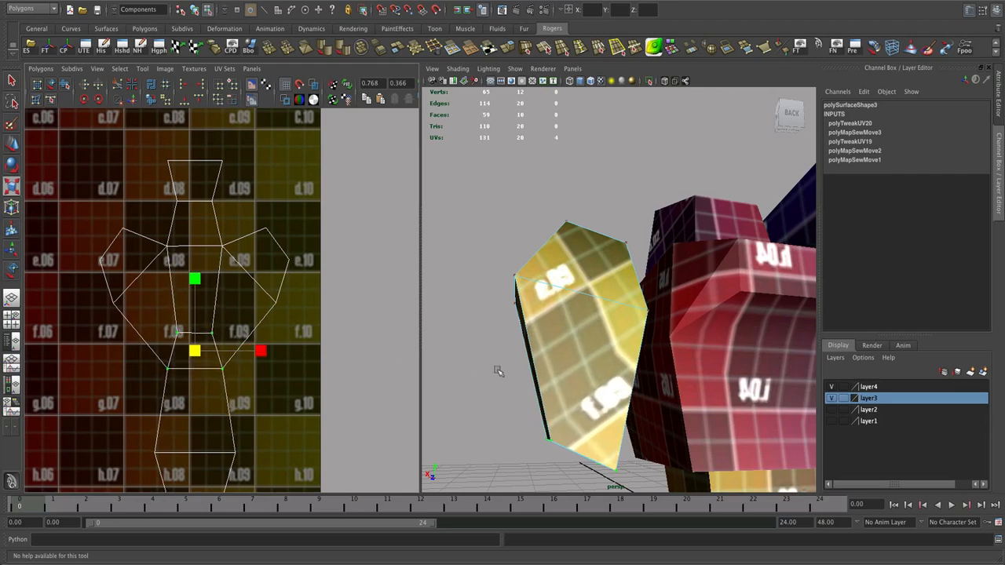
Try to adjust the two side UVs near f.07 and f.10, including scaling them slightly narrower horizontally, and undo the scaling.
alt+drag(498, 369, 512, 353)
drag(288, 320, 108, 293)
key(w)
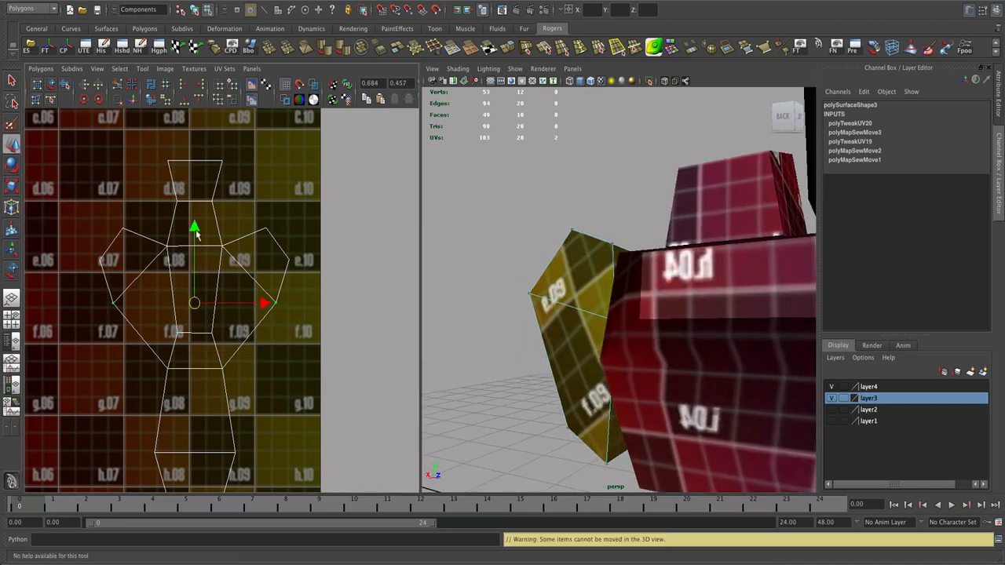
alt+drag(585, 367, 447, 385)
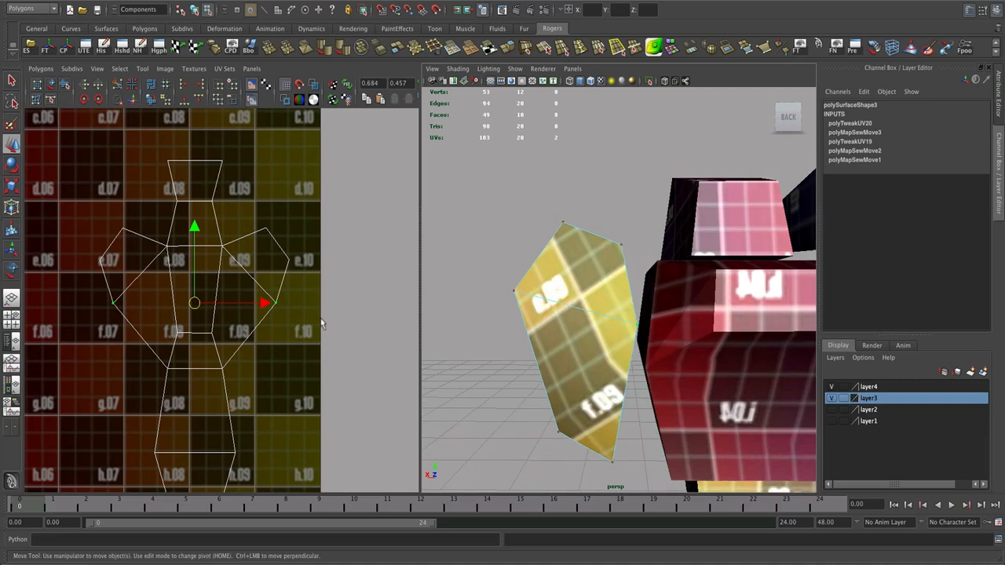
click(196, 229)
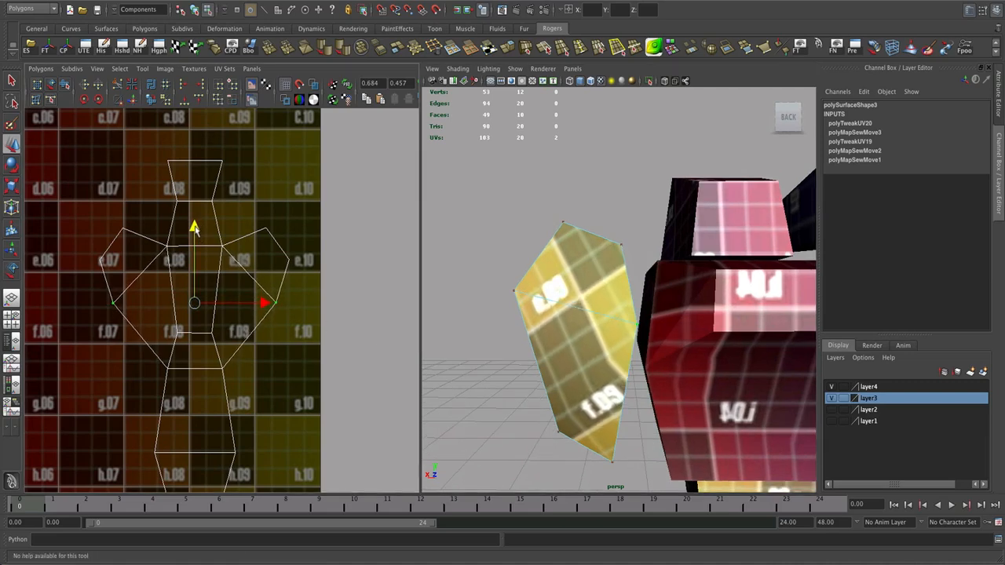
key(ctrl+z)
key(r)
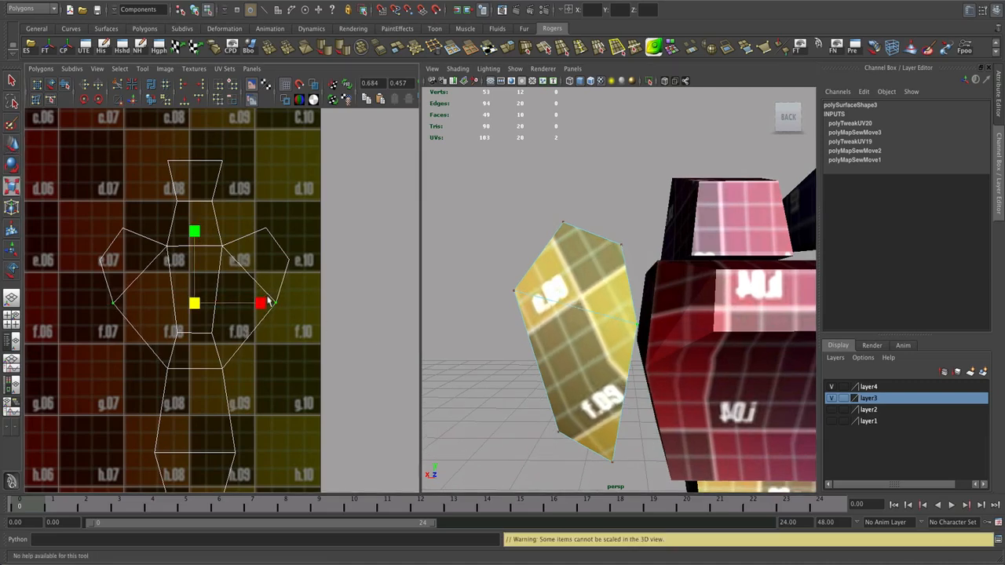
drag(265, 305, 260, 306)
key(ctrl+z)
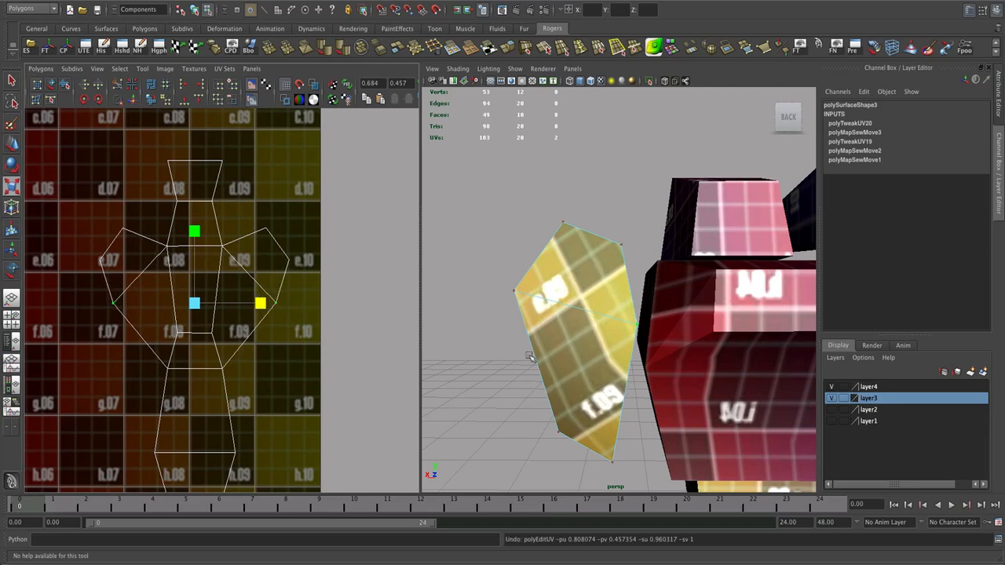
Try to split the arm's lower back face with an edge from its side vertex to the central strip's lower corner.
alt+drag(530, 357, 642, 350)
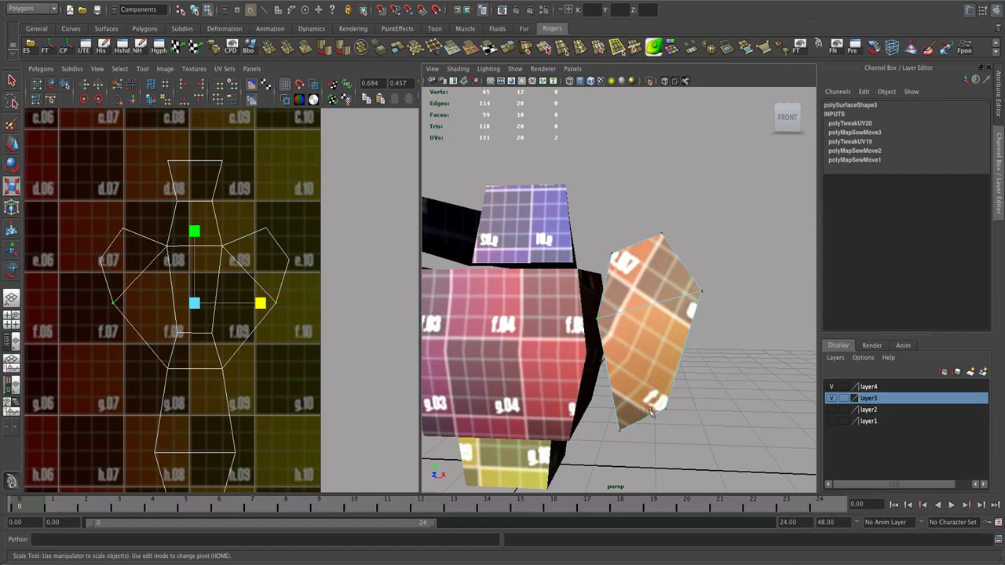
alt+drag(668, 355, 608, 316)
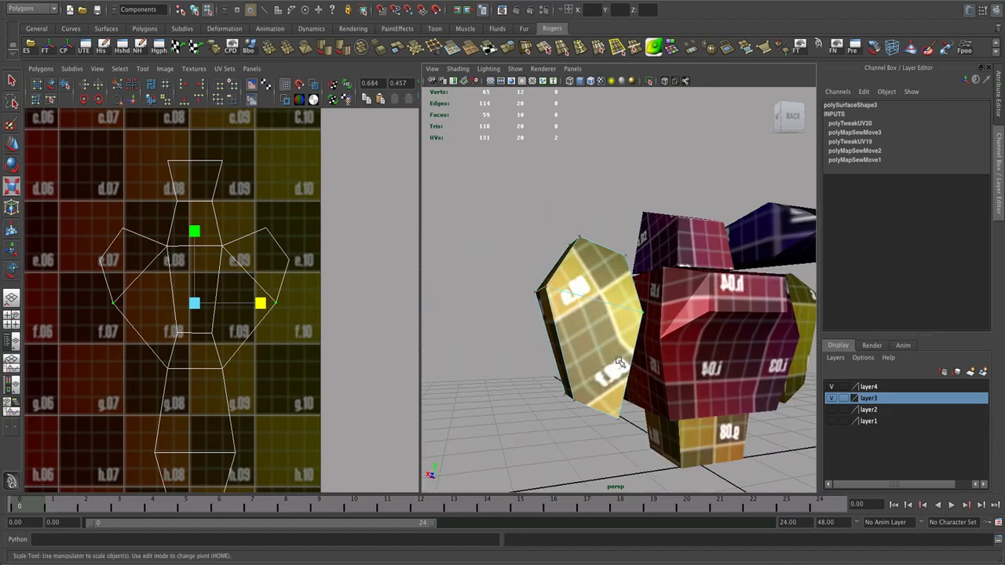
alt+drag(619, 363, 593, 357)
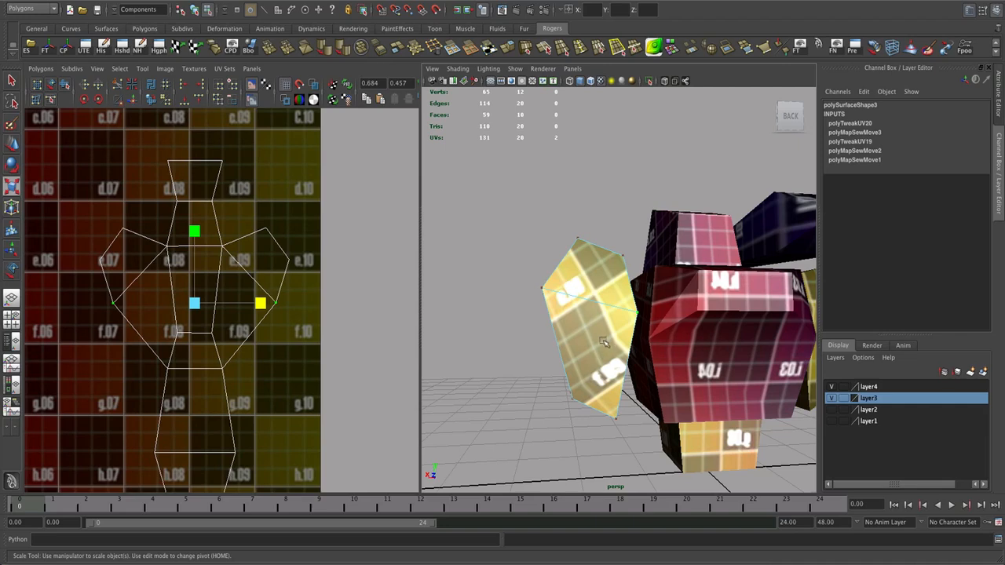
right_drag(567, 294, 596, 281)
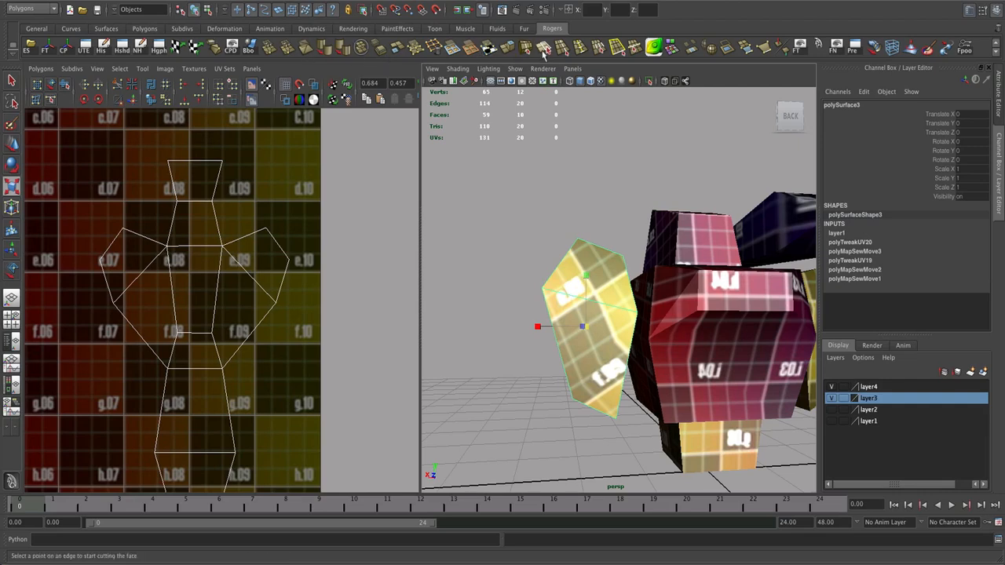
alt+drag(566, 236, 687, 337)
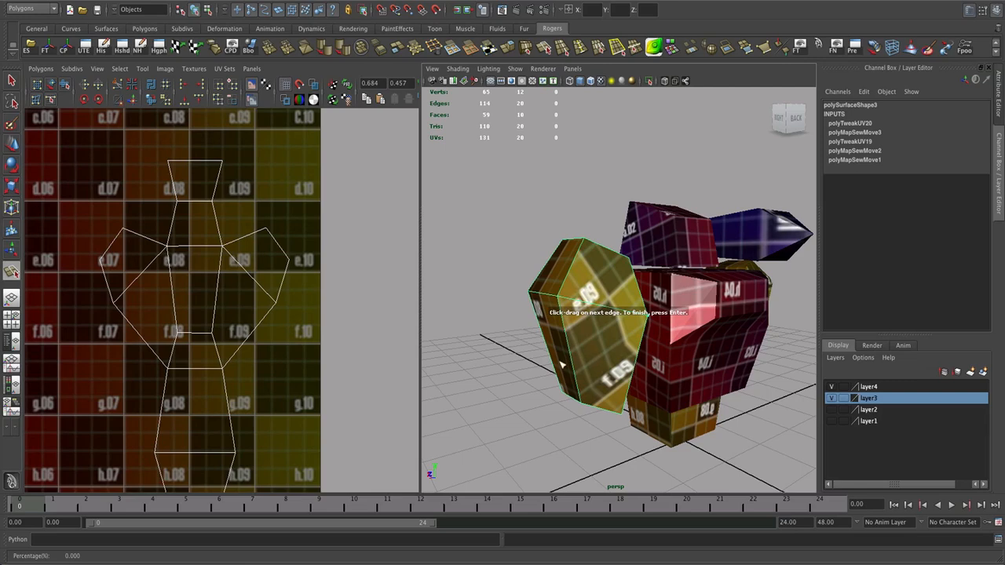
drag(580, 399, 587, 427)
key(Return)
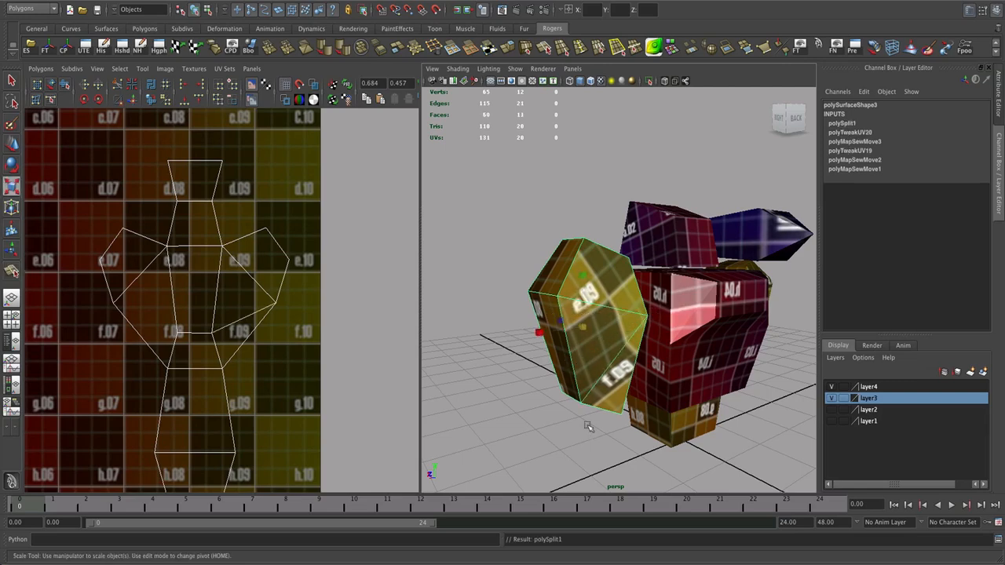
alt+drag(599, 389, 652, 393)
key(ctrl+z)
Split the arm's lower back face diagonally from the corner below e.09 to the arm's bottom inner vertex.
key(y)
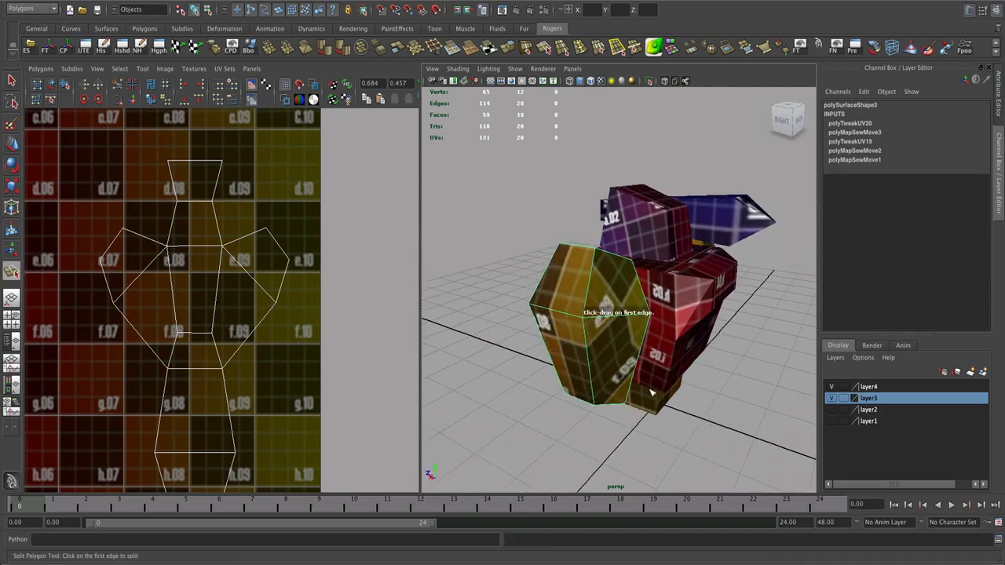
drag(603, 319, 619, 459)
key(Return)
key(r)
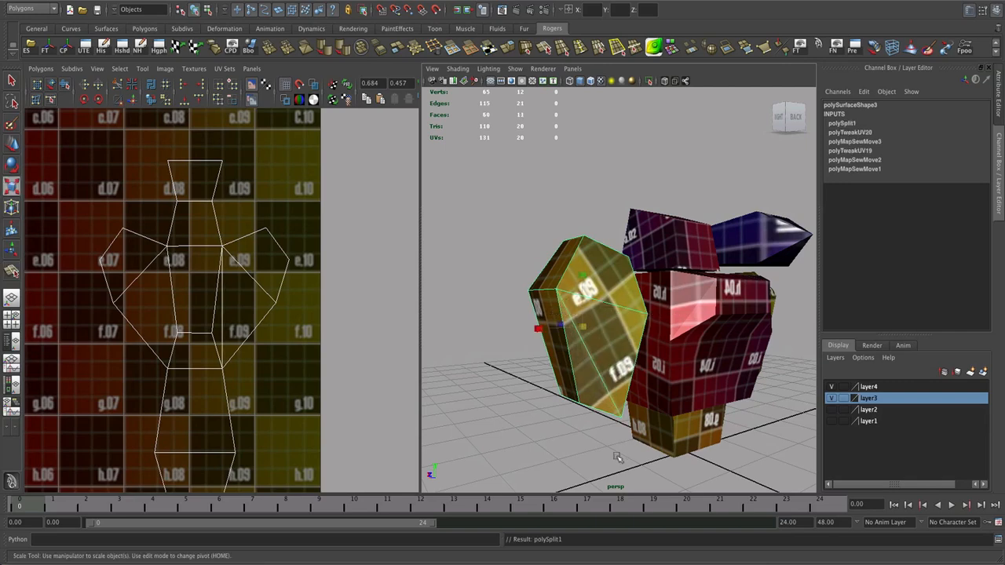
Split the matching lower face on the arm's front side along the corresponding diagonal with the Split Polygon Tool.
mouse_move(591, 351)
alt+mouse_down()
mouse_move(646, 362)
mouse_move(571, 347)
alt+mouse_up()
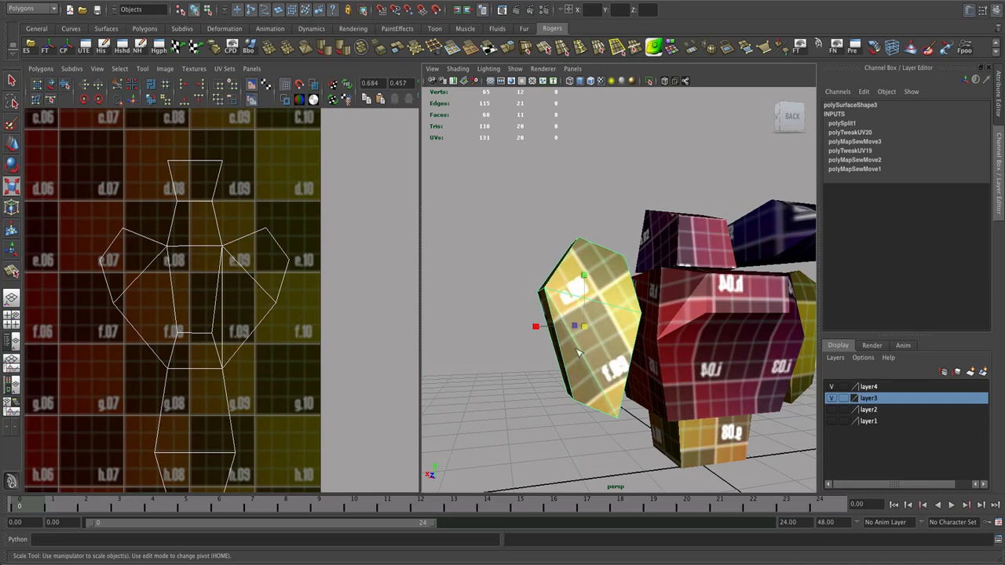
alt+drag(617, 385, 695, 315)
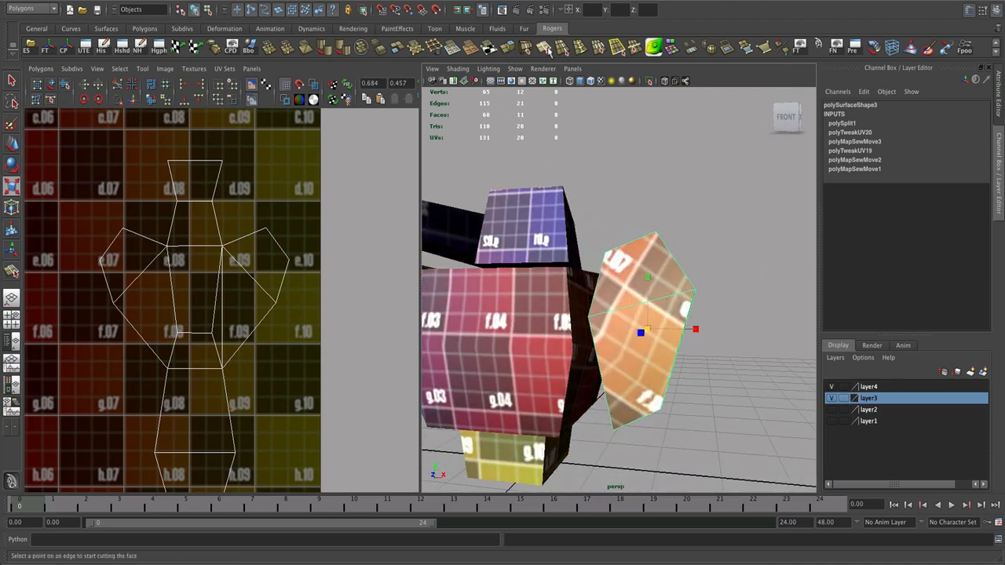
click(547, 50)
click(667, 301)
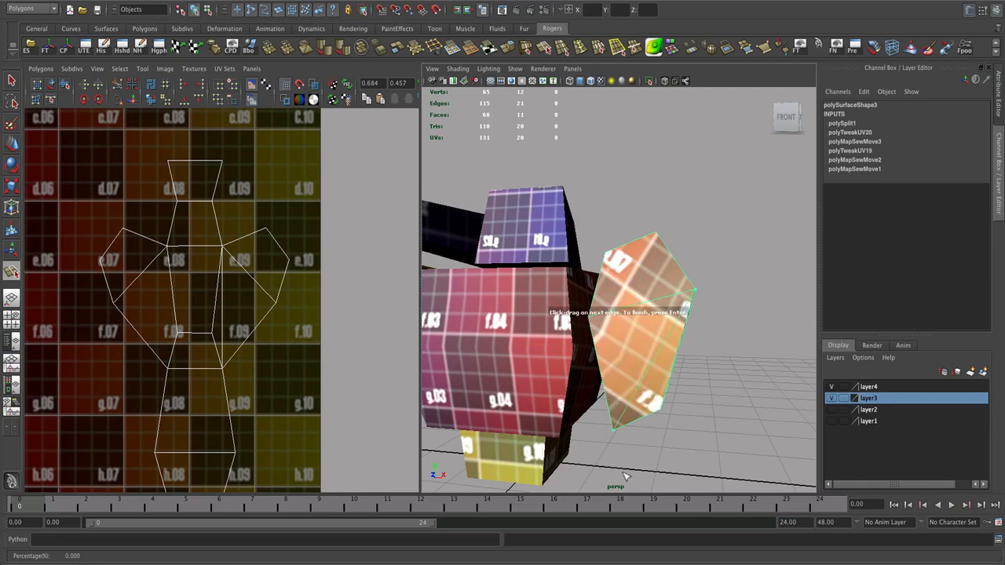
key(Return)
key(r)
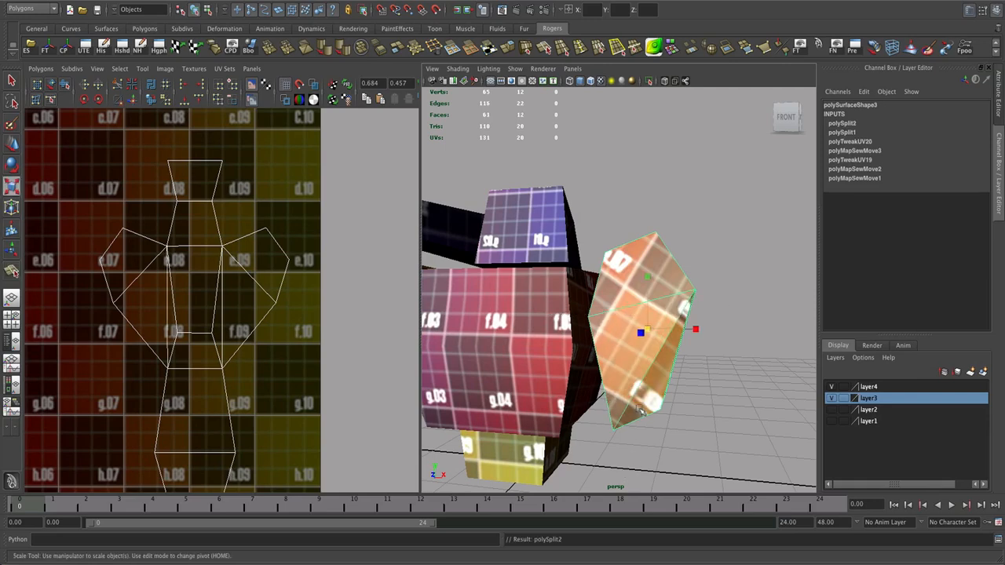
Examine the texture on the arm's front and underside around the newly split faces.
mouse_move(655, 402)
alt+mouse_down()
mouse_move(561, 413)
mouse_move(480, 399)
mouse_move(567, 411)
mouse_move(667, 405)
alt+mouse_up()
alt+right_drag(667, 404, 629, 399)
mouse_move(629, 399)
alt+mouse_down()
mouse_move(626, 408)
mouse_move(635, 405)
alt+mouse_up()
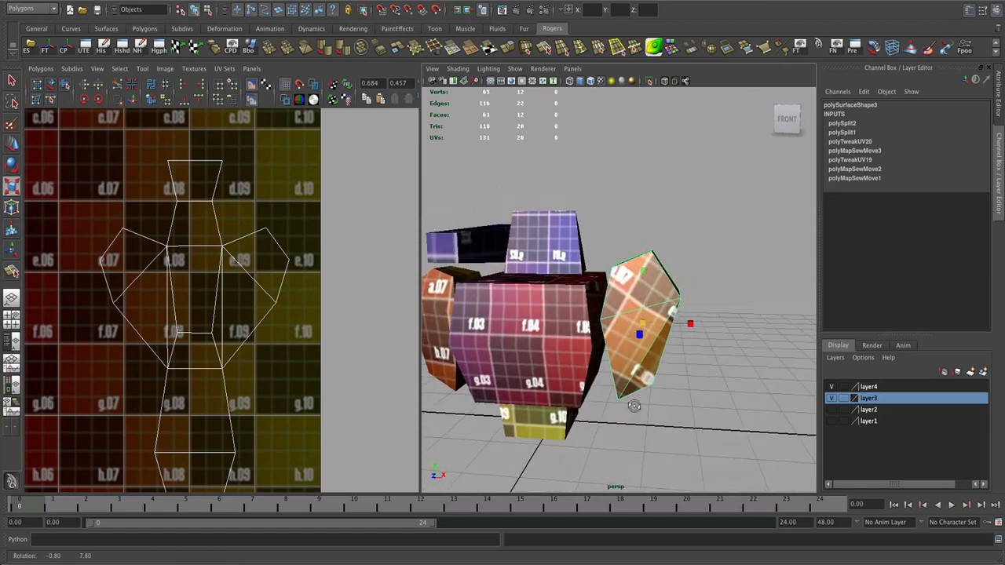
mouse_move(635, 405)
alt+right_down()
mouse_move(583, 397)
mouse_move(676, 397)
mouse_move(637, 396)
mouse_move(654, 397)
alt+right_up()
alt+drag(656, 396, 587, 354)
alt+drag(606, 410, 716, 385)
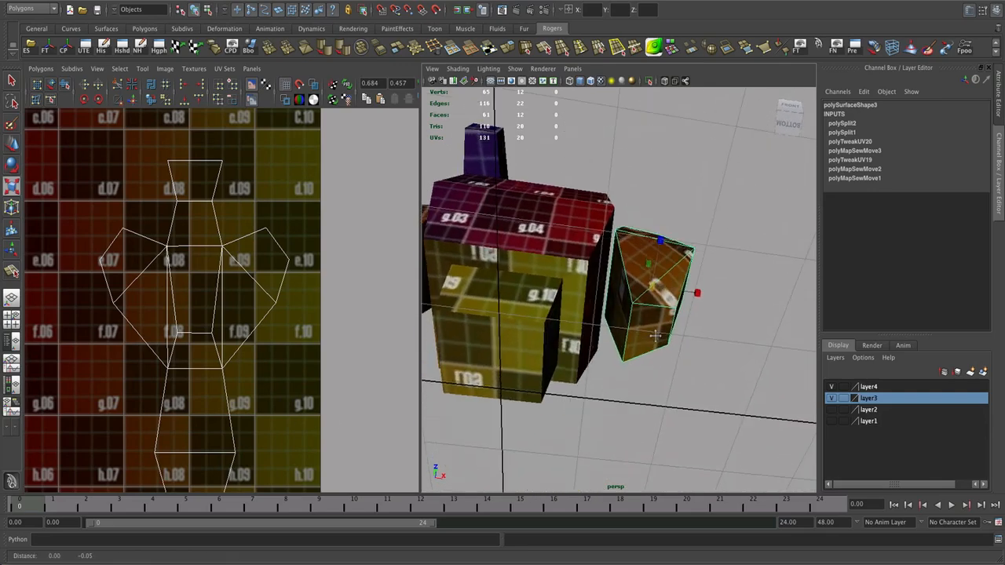
alt+middle_drag(592, 369, 609, 332)
alt+middle_drag(259, 380, 264, 358)
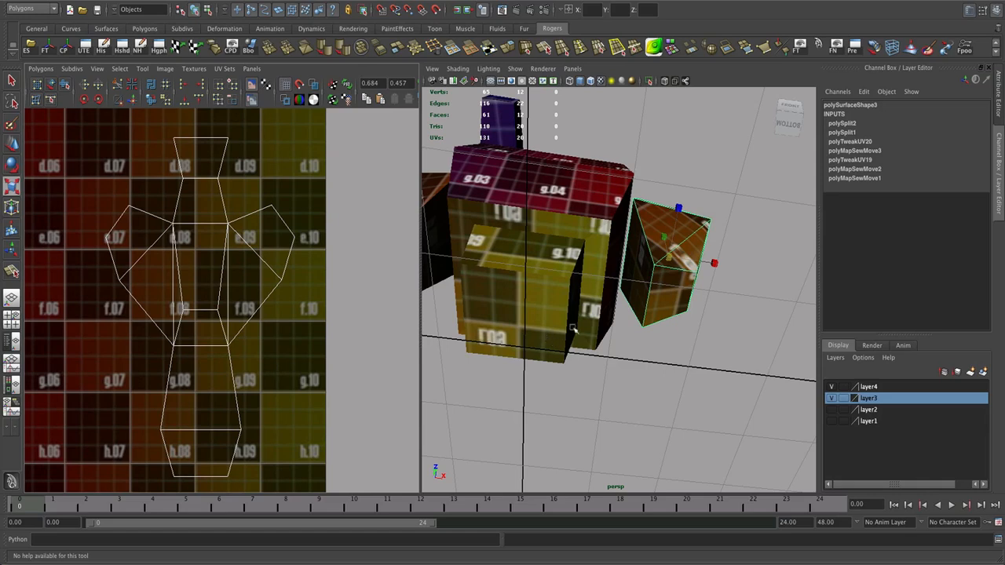
alt+drag(639, 266, 649, 305)
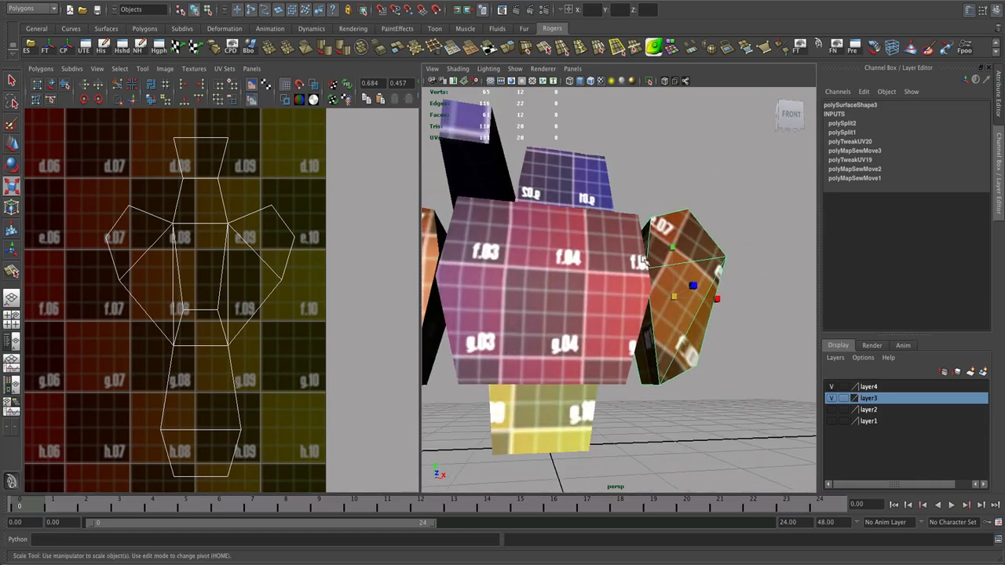
Select the arm's two inner faces to locate them in the UV layout, then deselect them and inspect the arm's underside.
right_drag(654, 325, 655, 348)
click(649, 345)
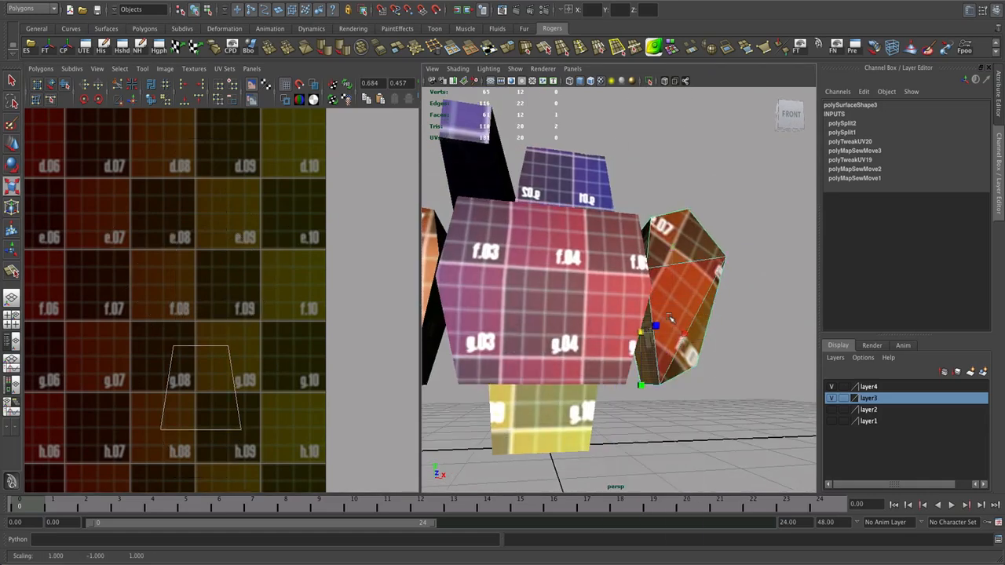
alt+drag(671, 319, 662, 333)
shift+click(637, 281)
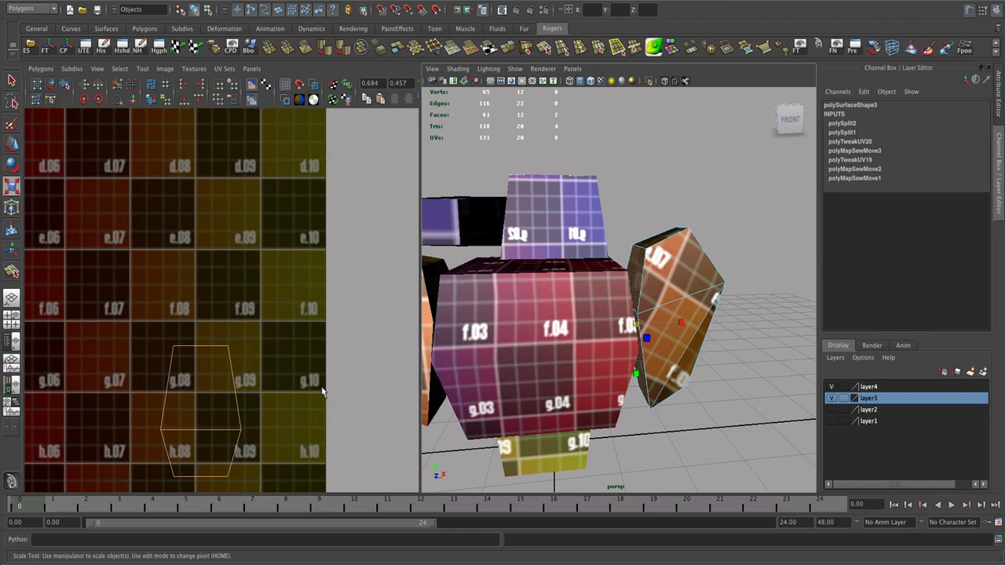
click(718, 413)
alt+drag(718, 413, 678, 350)
alt+right_drag(678, 350, 718, 361)
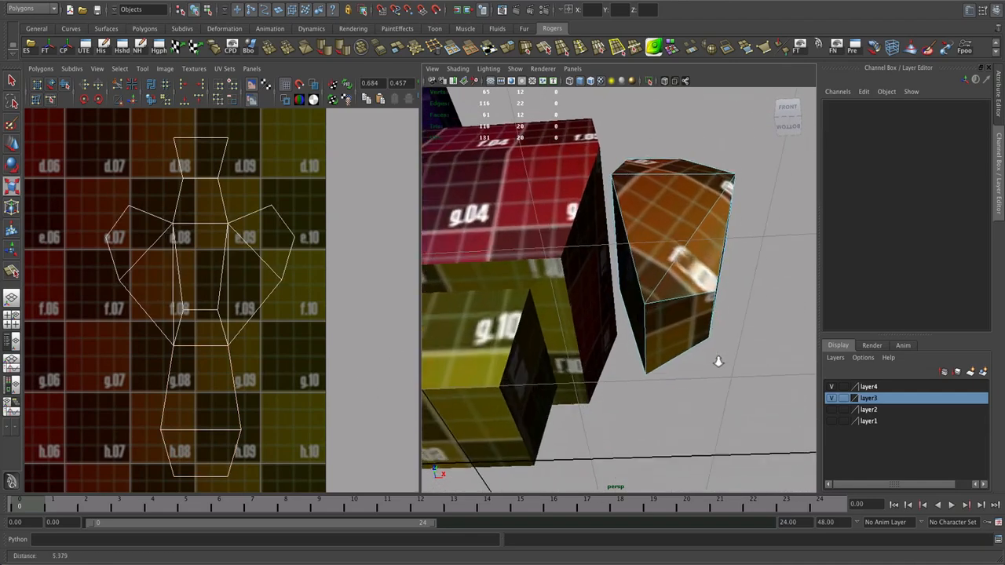
alt+drag(718, 361, 683, 358)
Cut the UVs along the edge between f.08 and g.08 and move the detached lower shell slightly down and left.
right_drag(653, 340, 626, 325)
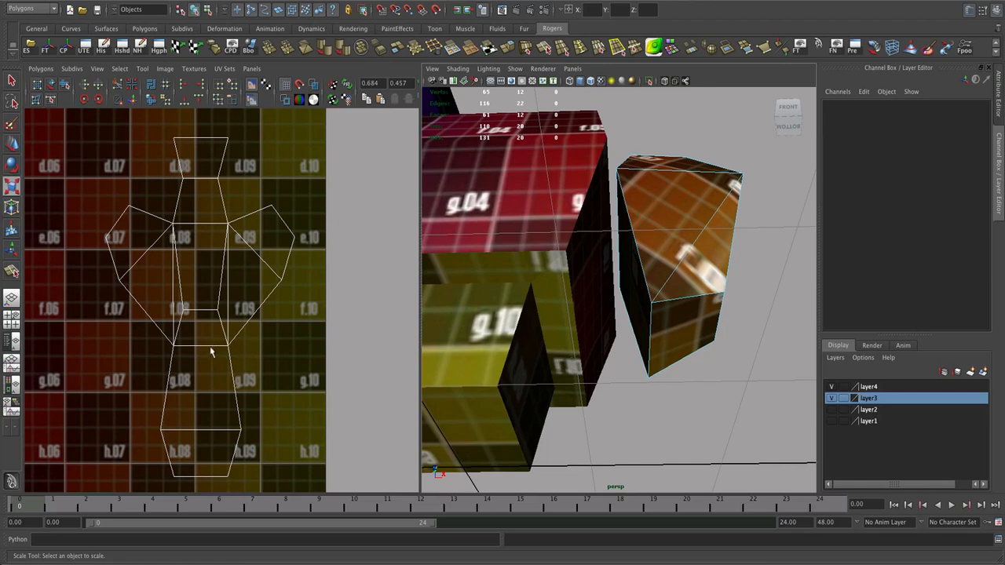
right_drag(210, 352, 203, 347)
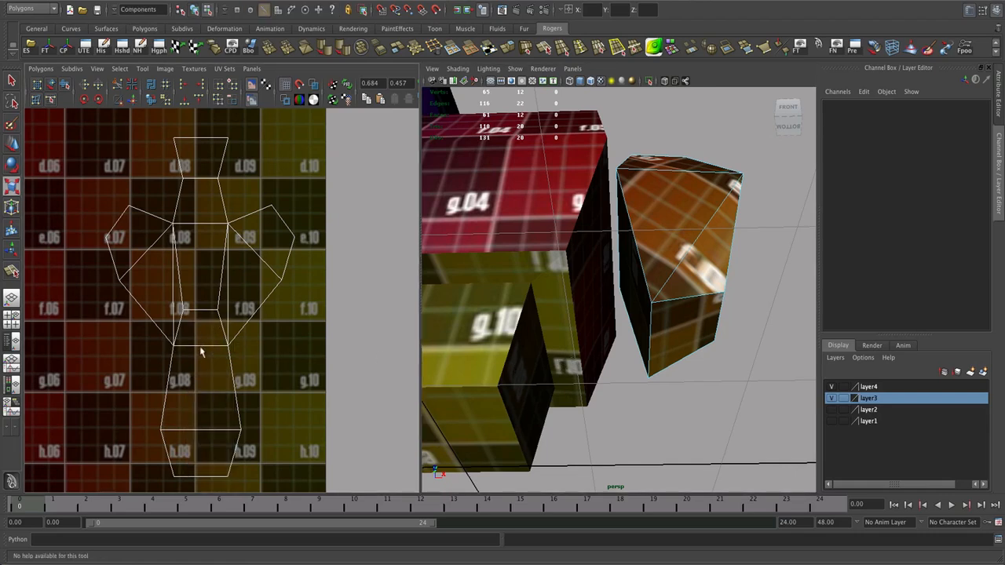
click(117, 85)
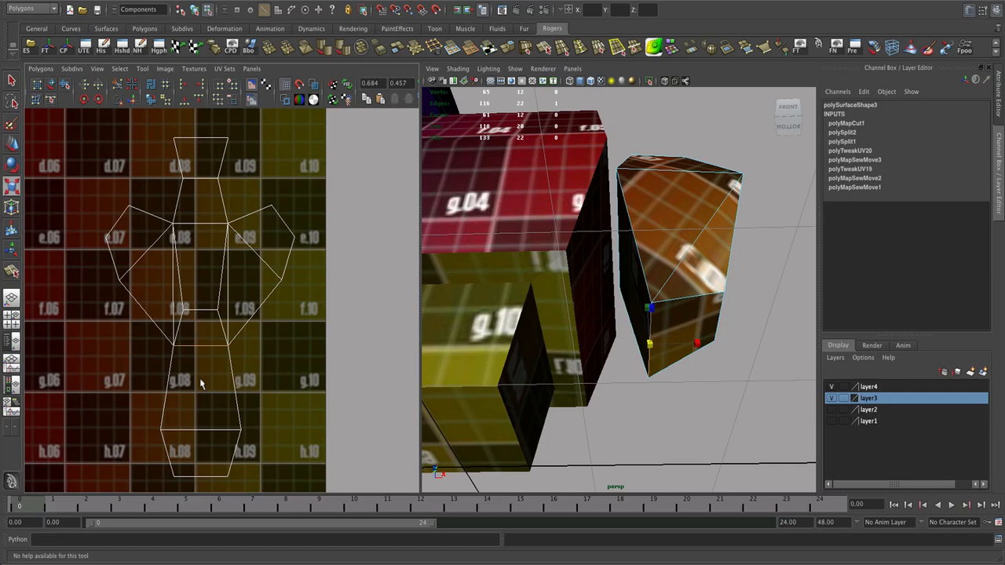
key(w)
right_drag(200, 382, 201, 405)
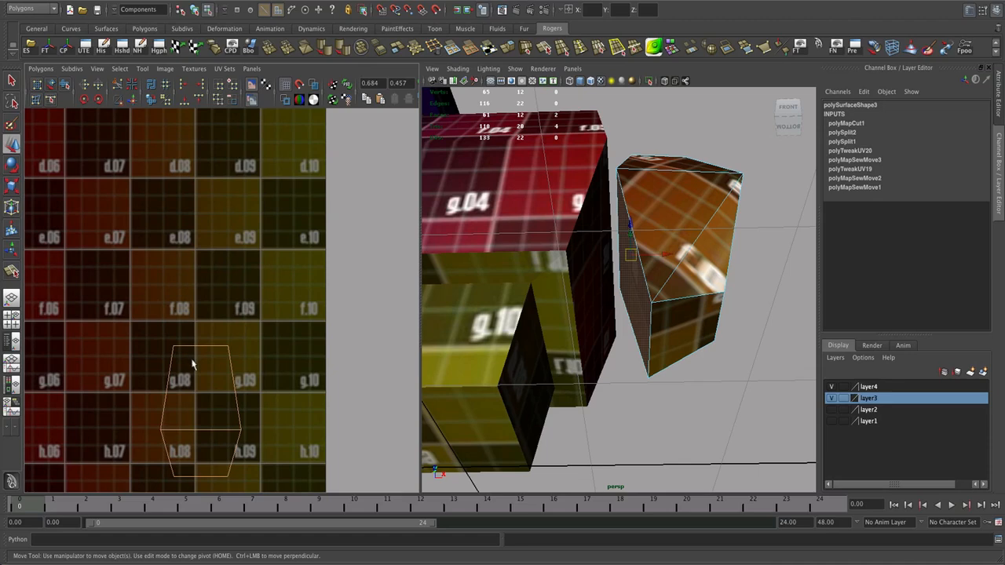
right_drag(204, 390, 109, 161)
click(52, 83)
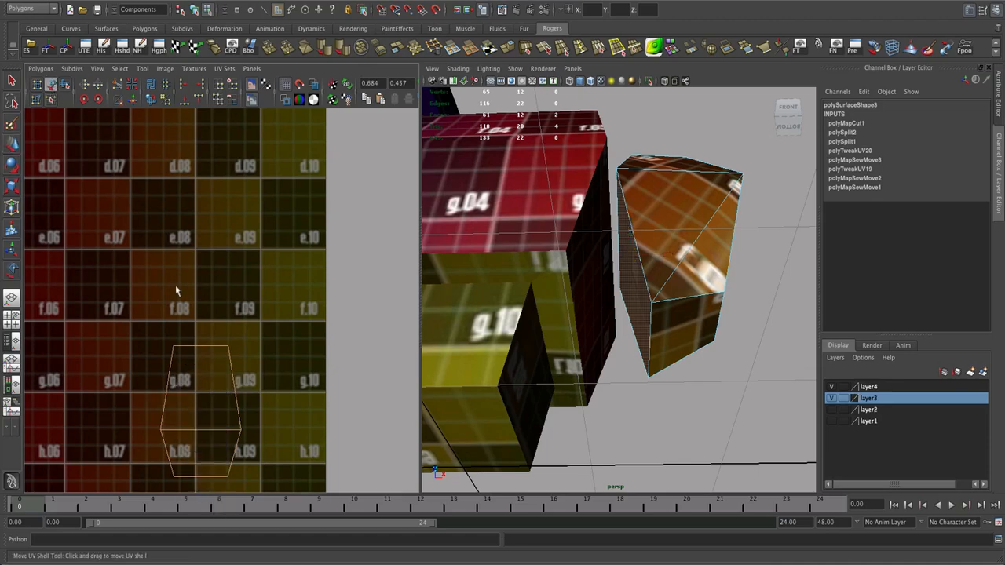
click(224, 434)
drag(206, 417, 201, 436)
click(328, 391)
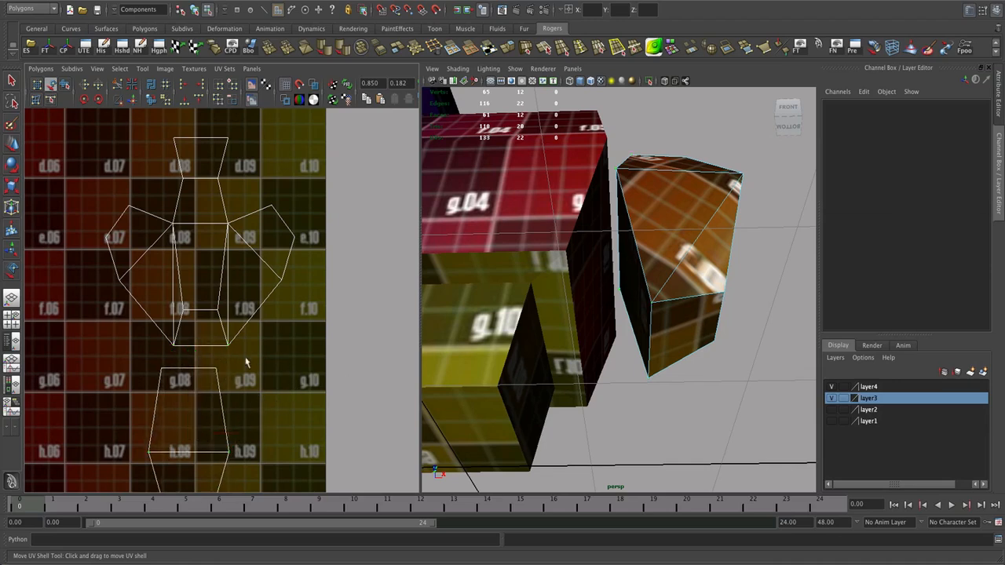
Move and sew the detached lower shell back to the central shell along its upper edge.
key(w)
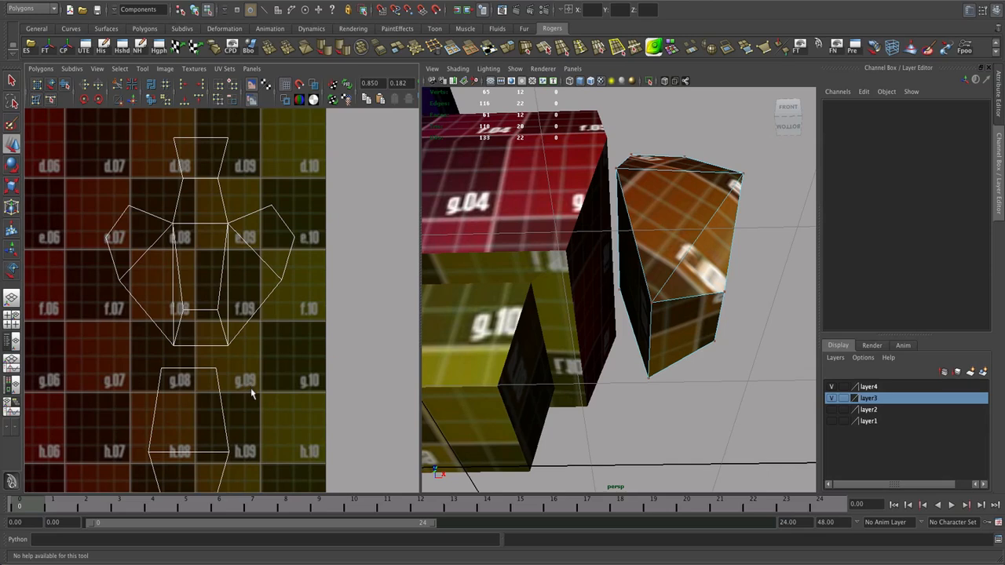
right_drag(202, 375, 201, 345)
click(198, 373)
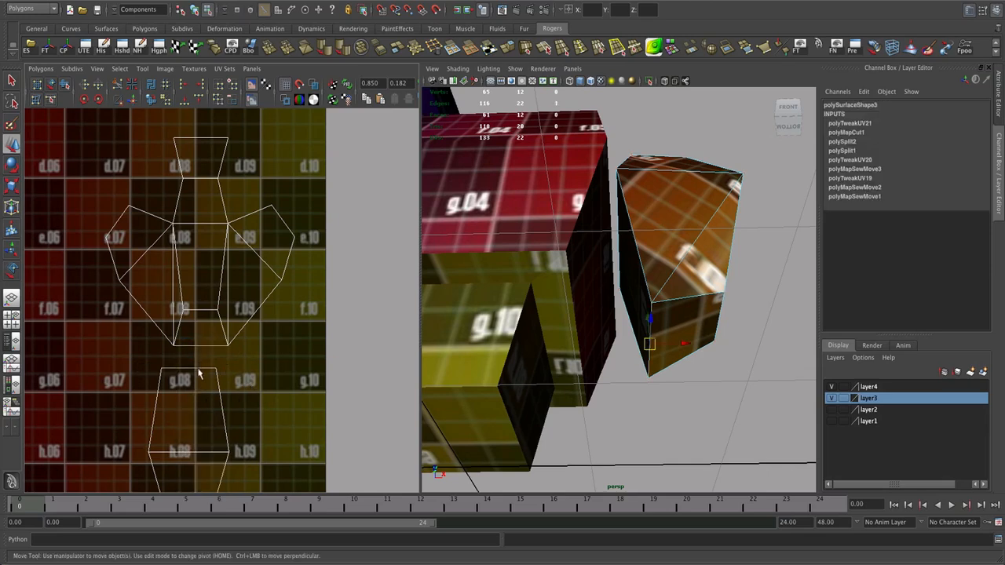
click(133, 100)
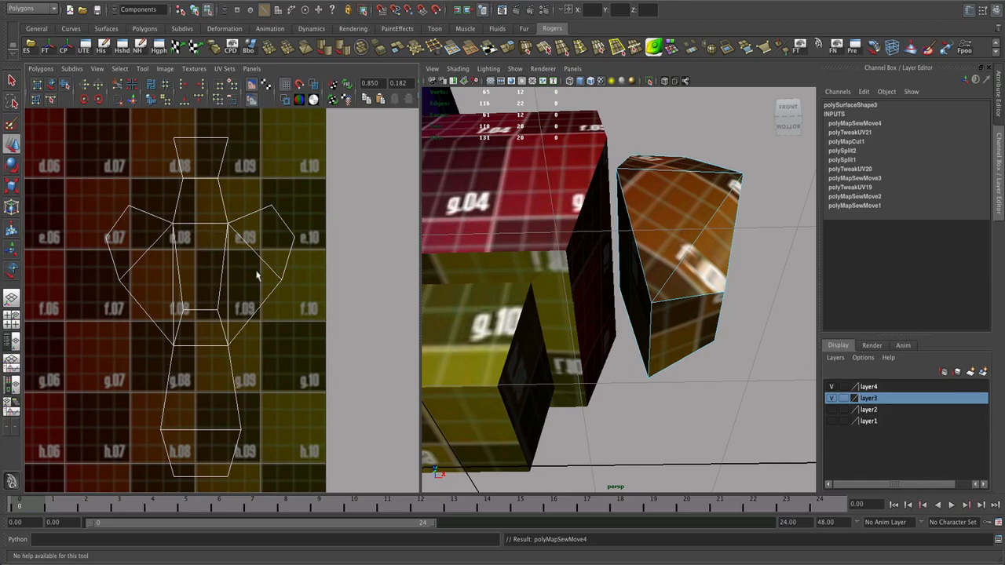
Examine the arm's complete UV layout and its checker texture alongside the rest of the robot.
scroll(212, 283, down, 3)
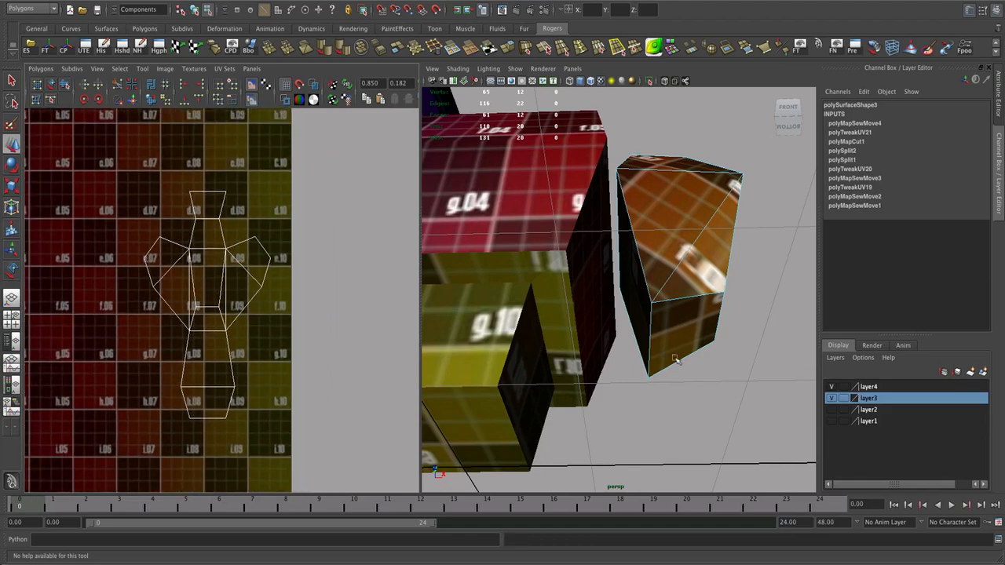
alt+drag(676, 359, 682, 420)
alt+right_drag(682, 420, 693, 353)
alt+drag(693, 353, 640, 368)
mouse_move(639, 368)
alt+right_down()
mouse_move(620, 366)
mouse_move(658, 368)
alt+right_up()
alt+drag(613, 362, 667, 366)
alt+right_drag(667, 366, 576, 353)
alt+drag(575, 353, 613, 350)
alt+right_drag(613, 349, 587, 340)
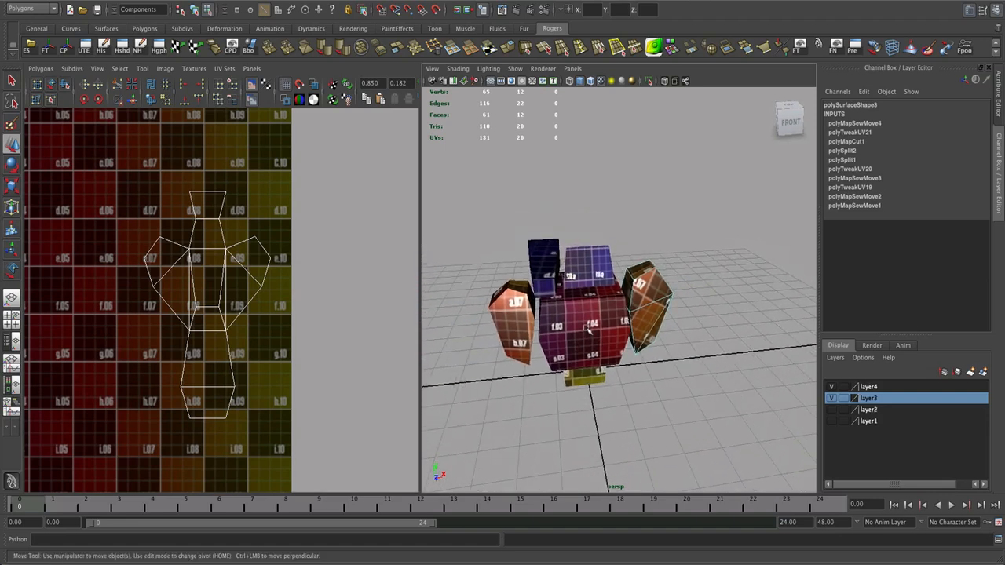
Select the robot's other arm and examine its outer faces alongside its UV shells in the checker layout.
click(519, 322)
alt+right_drag(235, 294, 182, 293)
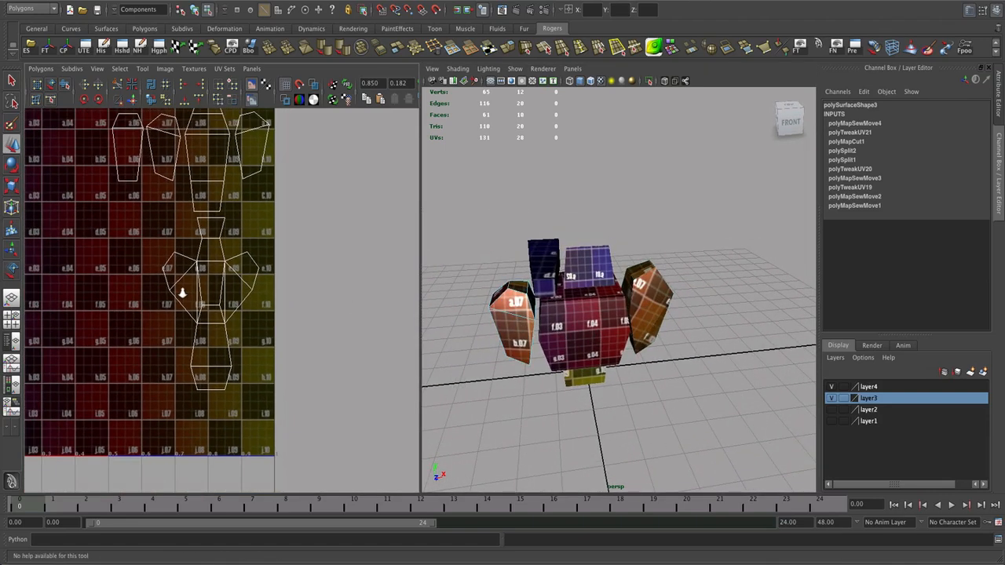
alt+middle_drag(182, 293, 289, 348)
alt+drag(501, 321, 558, 307)
alt+right_drag(559, 309, 624, 323)
alt+drag(502, 325, 606, 330)
alt+drag(535, 347, 474, 319)
alt+drag(568, 319, 727, 335)
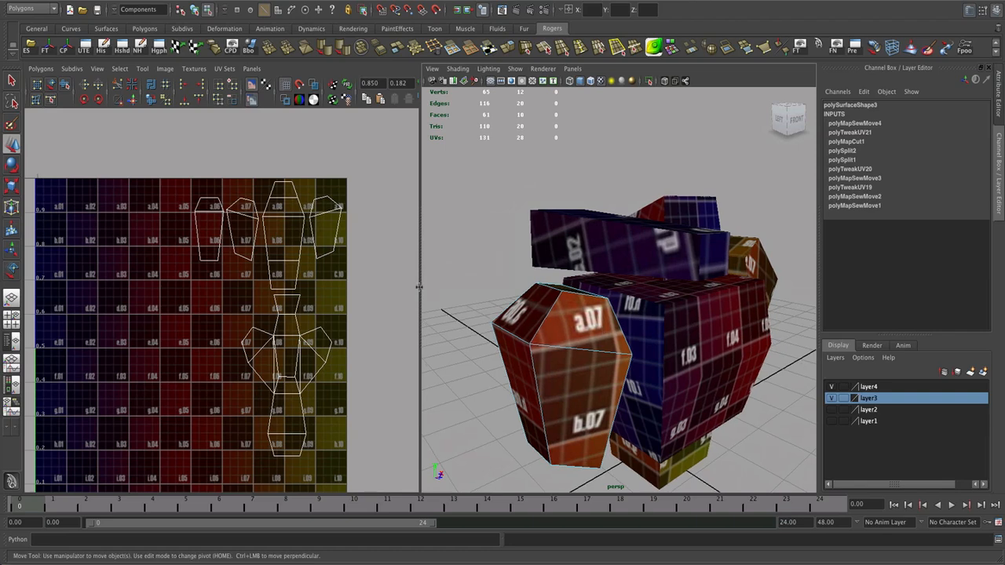
alt+right_drag(281, 265, 438, 267)
alt+middle_drag(213, 281, 157, 326)
alt+right_drag(189, 318, 380, 298)
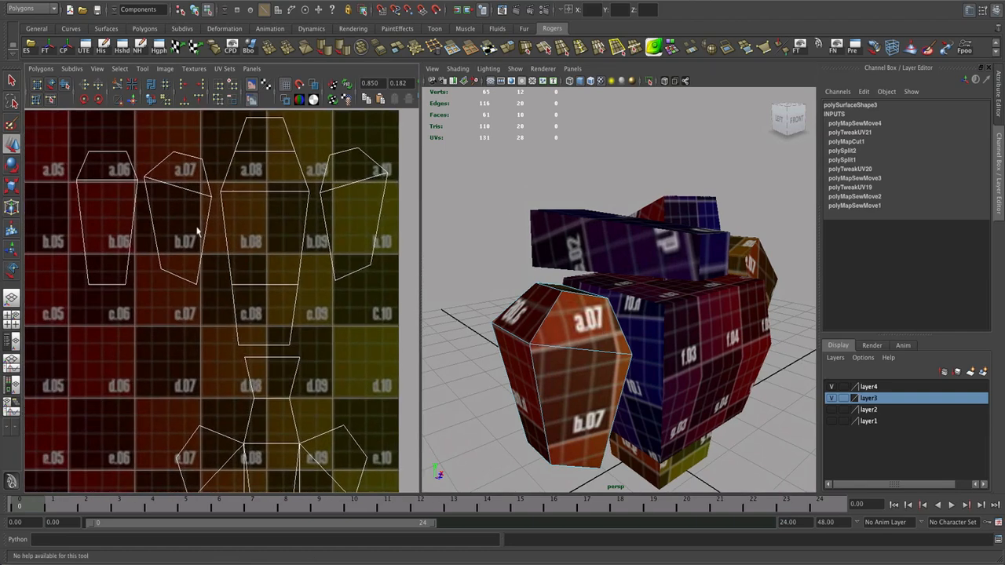
Move and sew the side shells at b.07 and b.10 to the long sides of the central b.08 shell.
right_drag(201, 227, 202, 207)
click(210, 226)
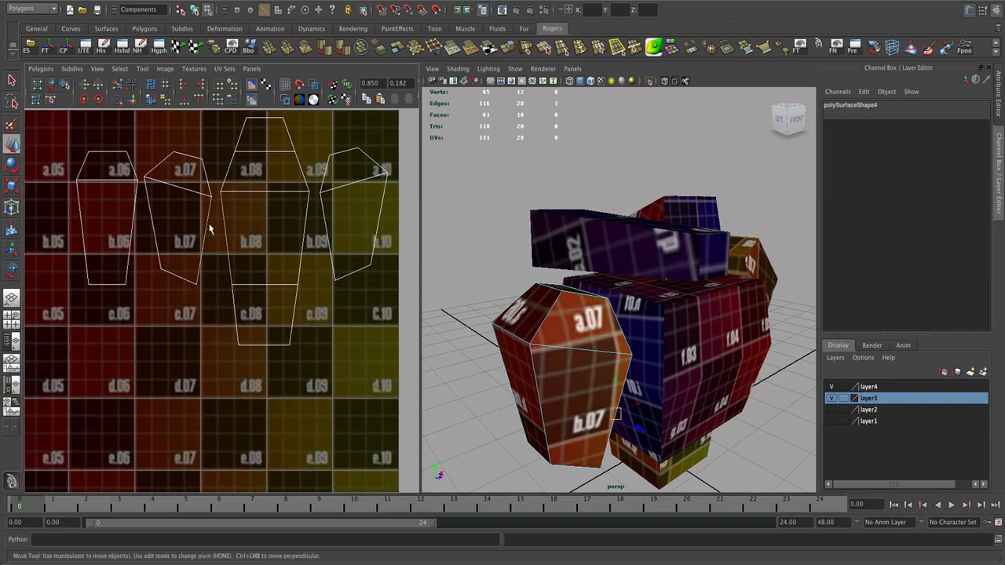
shift+click(328, 246)
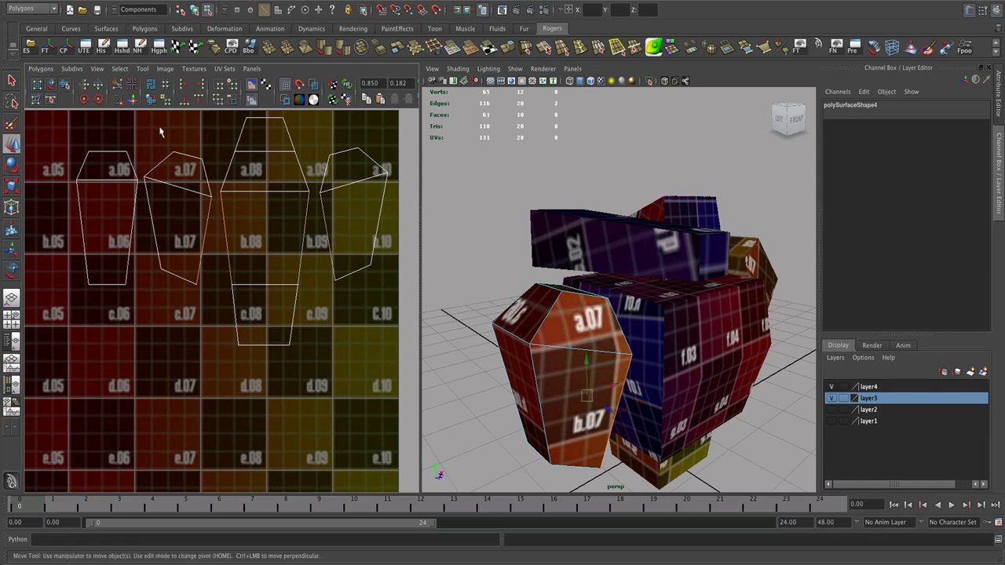
click(134, 101)
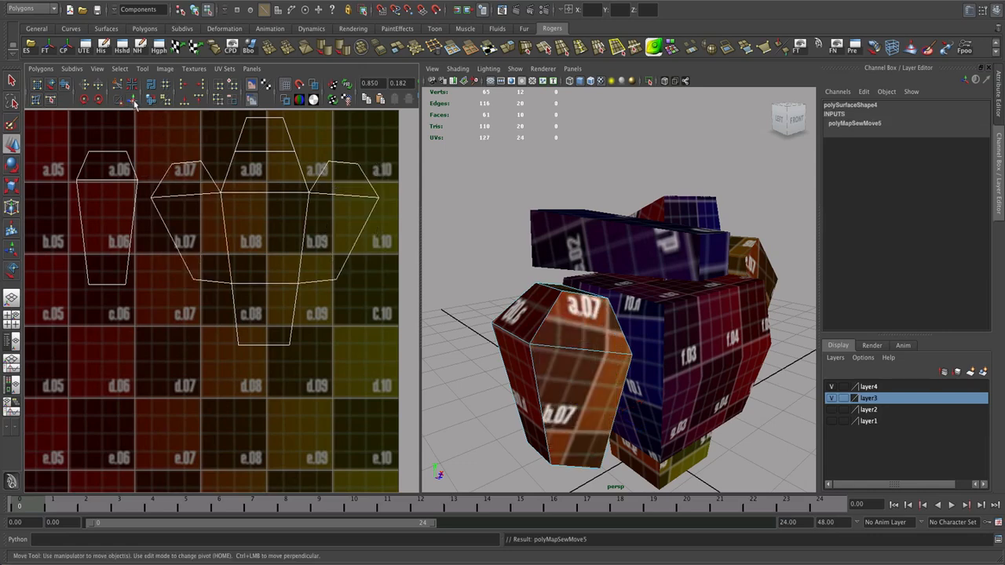
Sew the arm's bottom face to the lower edges of both side shells in the UV layout.
alt+drag(548, 289, 543, 168)
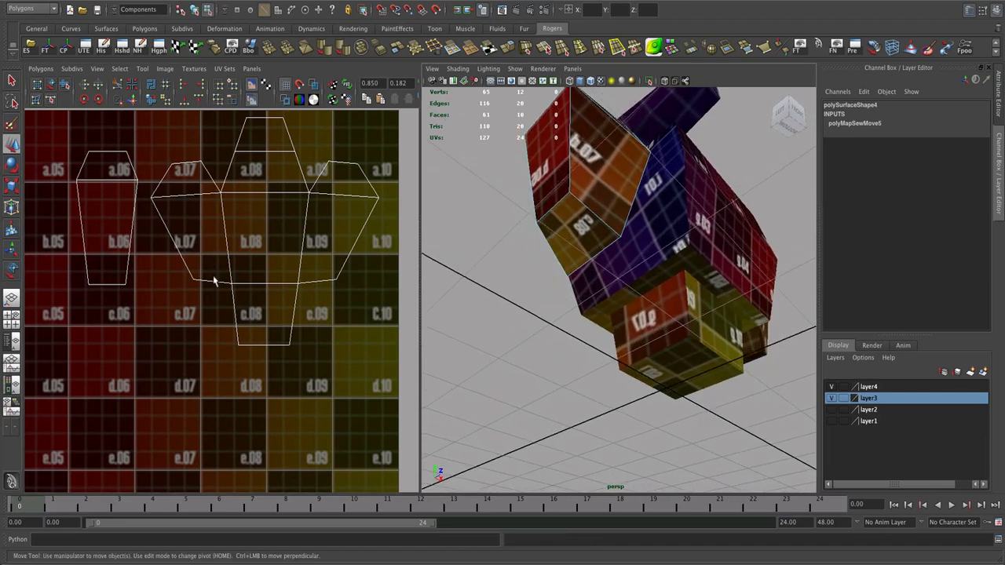
click(216, 283)
shift+click(297, 305)
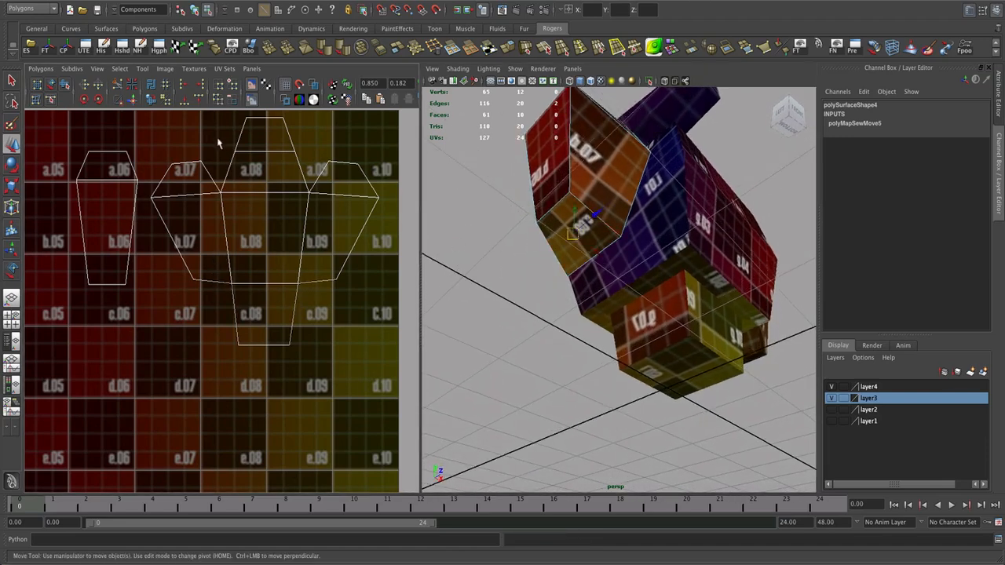
click(131, 100)
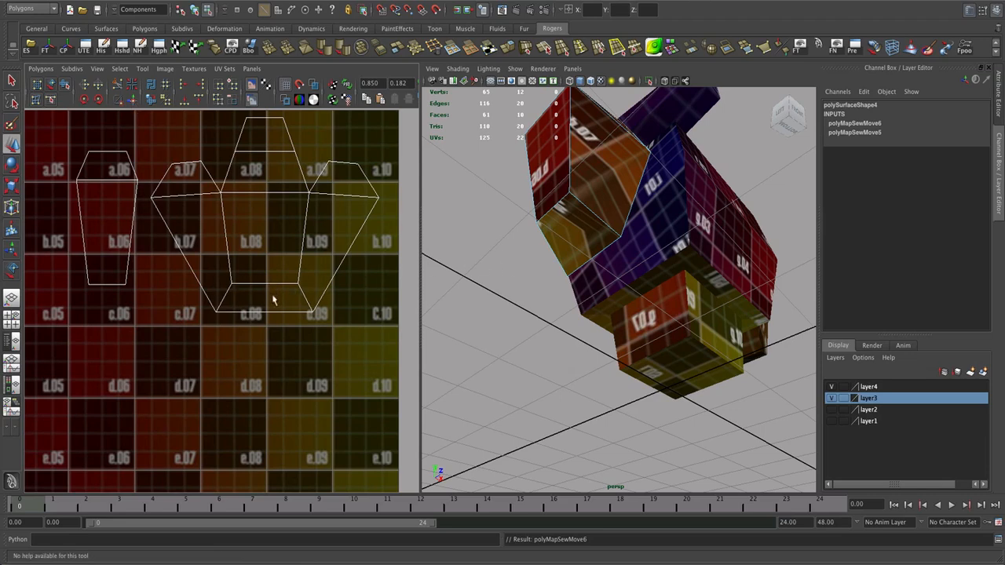
Try moving the bottom face's two lower UVs slightly down, then undo the move.
right_drag(280, 310, 336, 311)
drag(339, 302, 202, 360)
drag(265, 239, 265, 256)
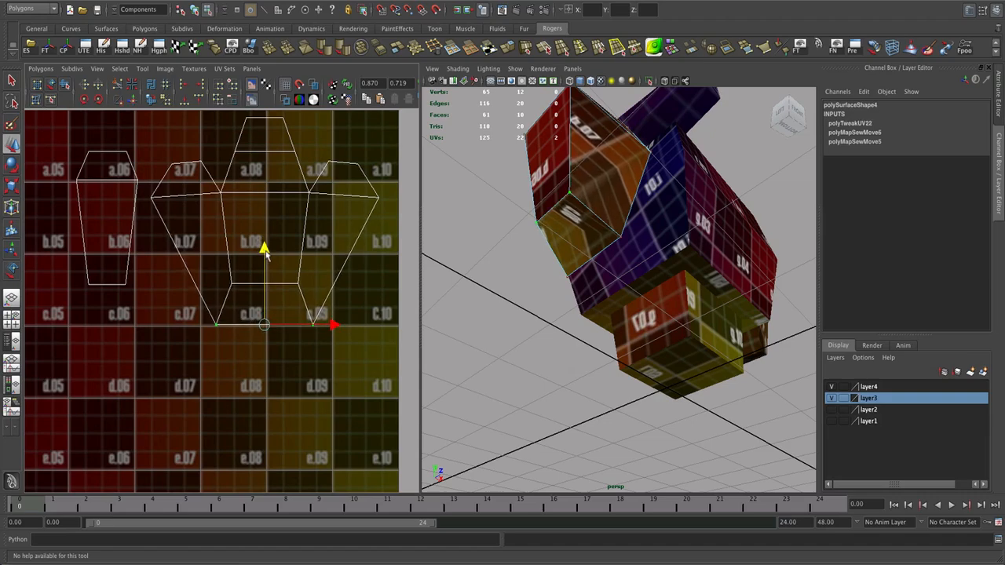
key(ctrl+z)
Scale the bottom face's four UVs narrower horizontally, check the texture on the arm, and clear the selection.
alt+drag(570, 270, 594, 274)
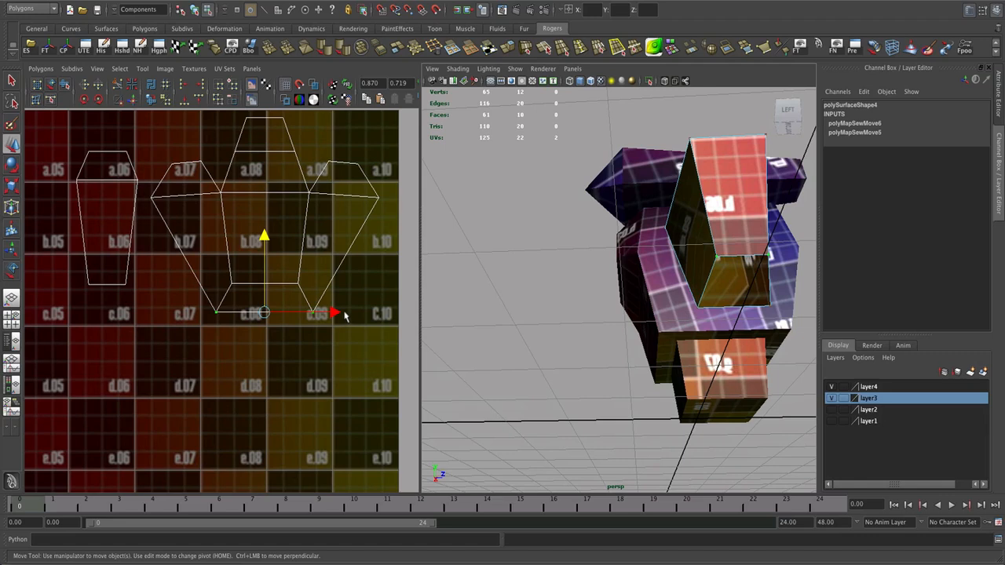
key(r)
mouse_move(336, 314)
mouse_down()
mouse_move(306, 314)
mouse_move(319, 314)
mouse_up()
drag(337, 267, 212, 346)
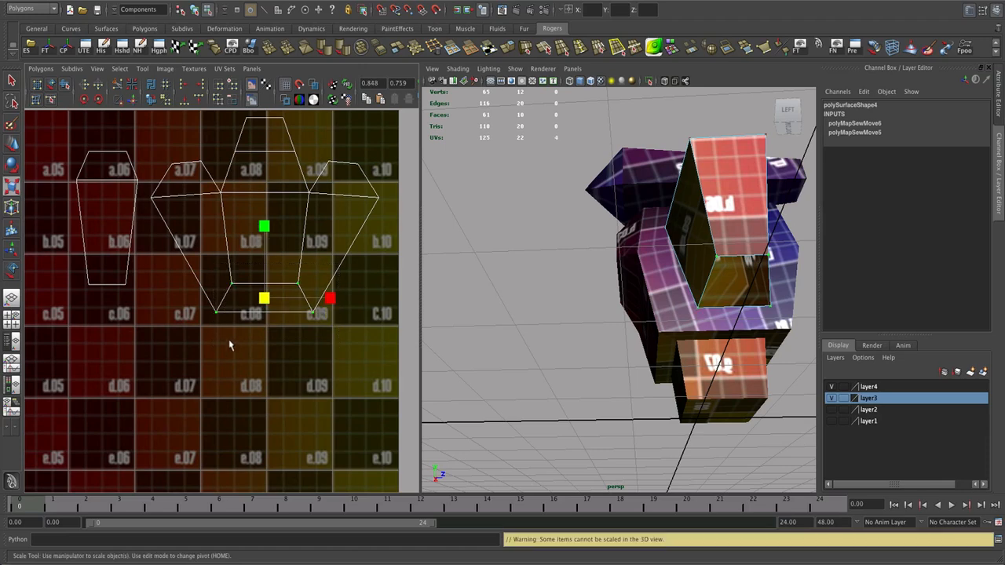
drag(331, 299, 313, 300)
alt+drag(617, 307, 529, 307)
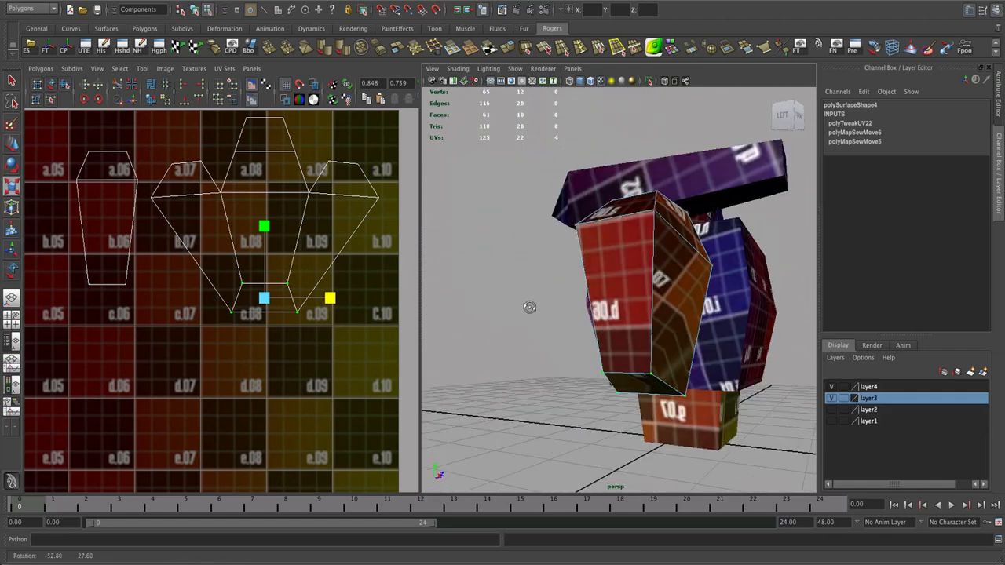
right_click(110, 234)
right_drag(110, 234, 111, 258)
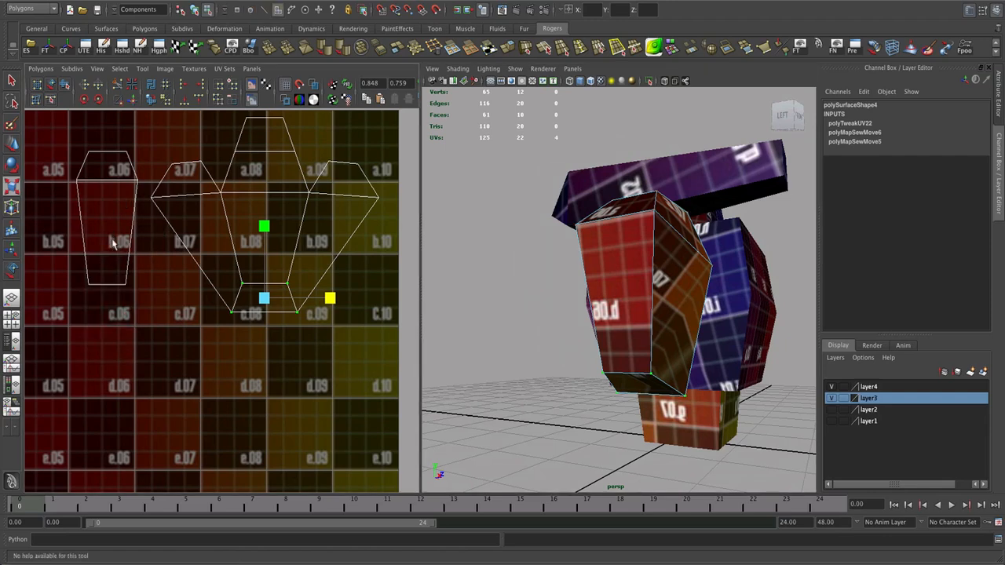
click(116, 243)
click(478, 269)
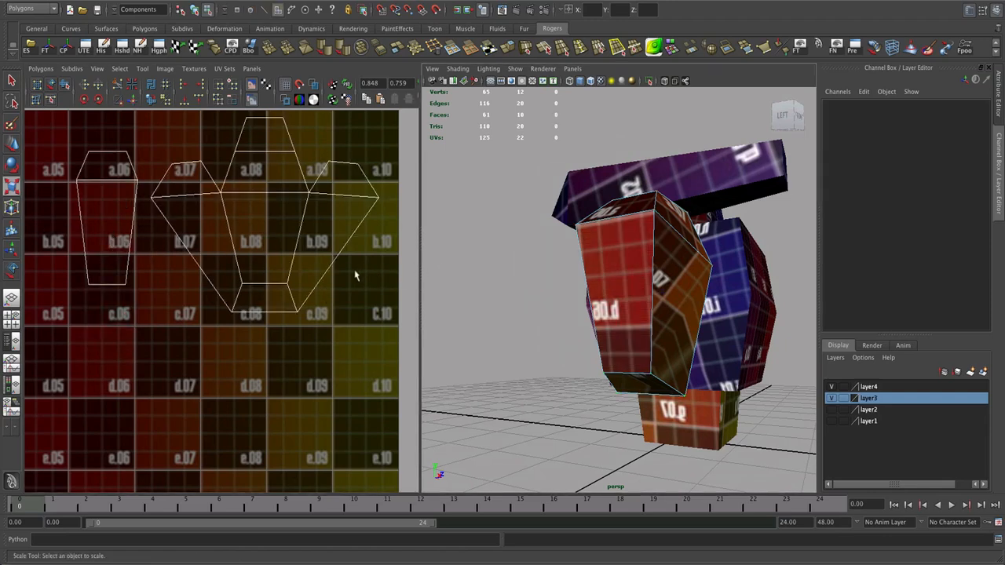
Undo the UV scaling and both sews to restore the arm's four separate shells.
key(z)
key(z)
key(z)
key(z)
key(z)
key(z)
key(z)
key(z)
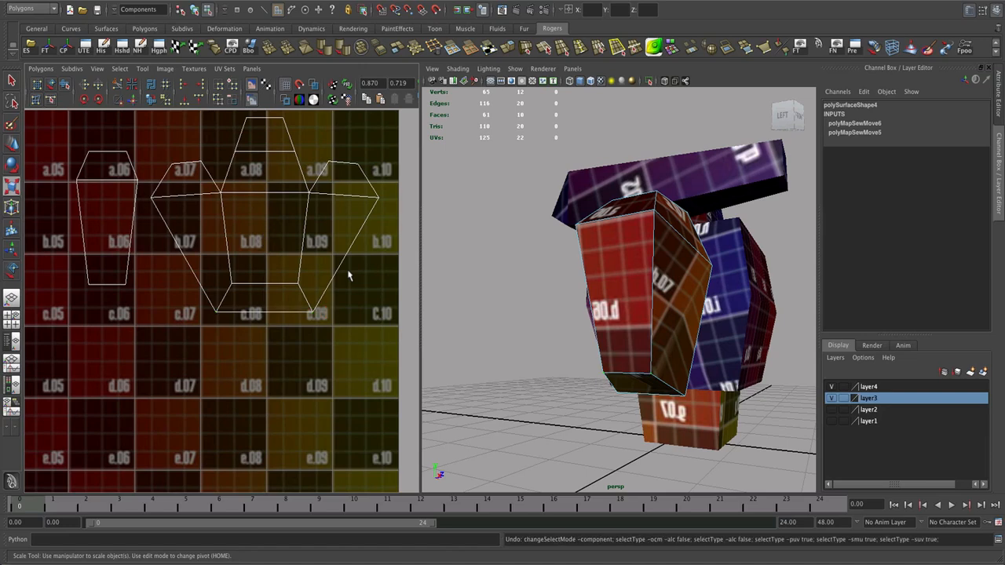
key(z)
key(z)
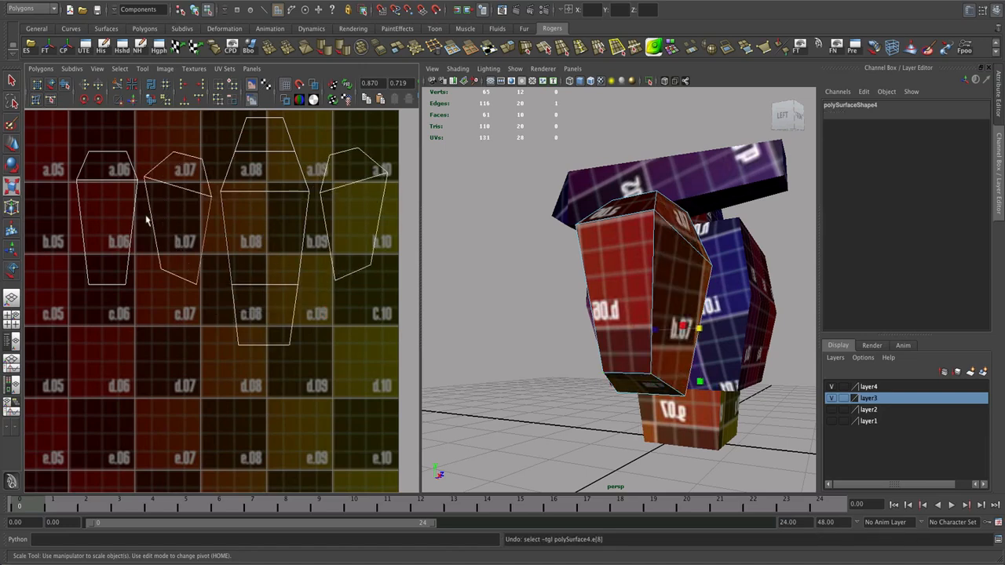
Try to move and sew the b.07 side shell to the b.06 shell's long edge, then undo it.
right_drag(152, 218, 150, 198)
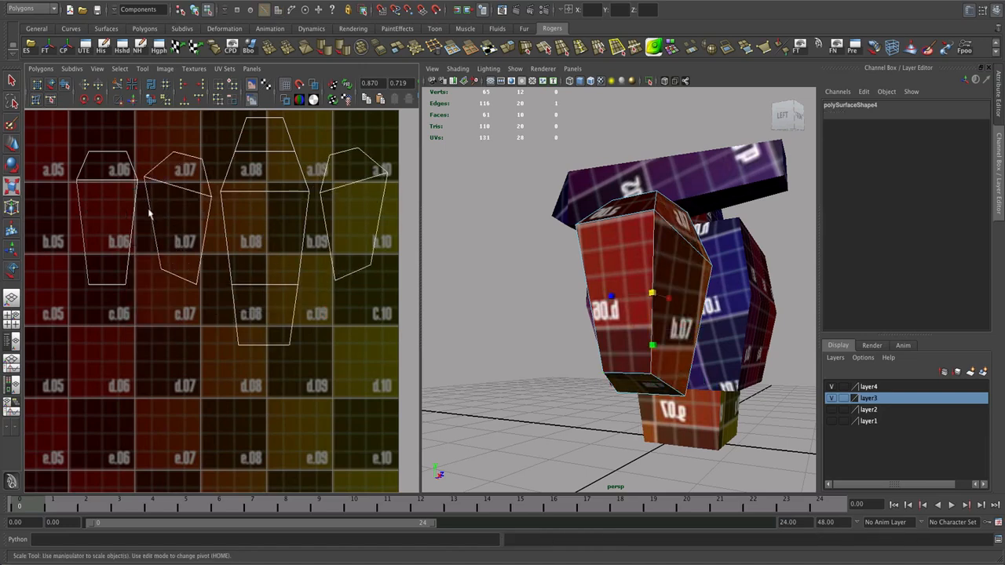
click(133, 100)
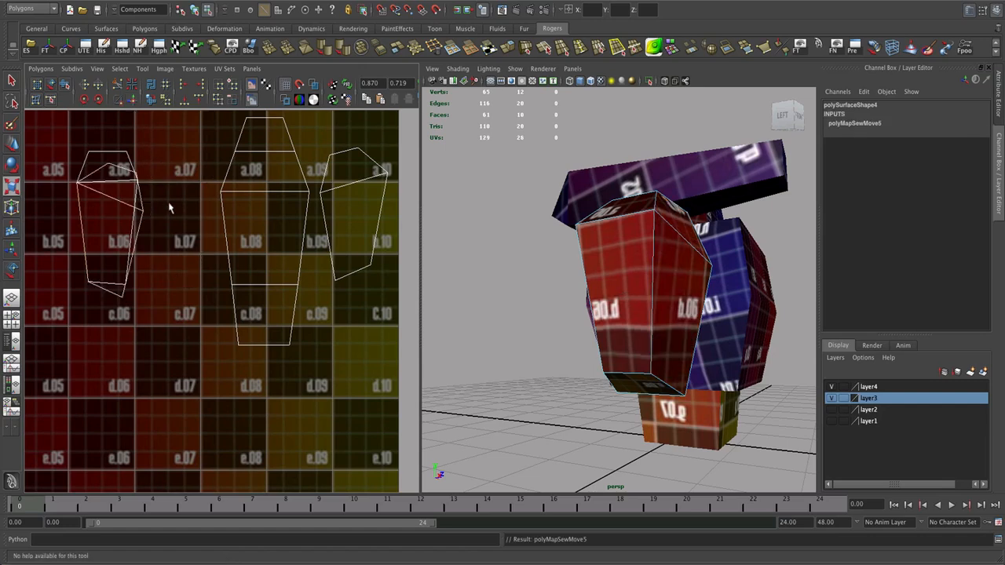
key(z)
Repeat the move and sew of the b.07 side shell along the b.06 shell's adjoining edge.
alt+middle_drag(209, 224, 291, 241)
alt+right_drag(249, 238, 286, 236)
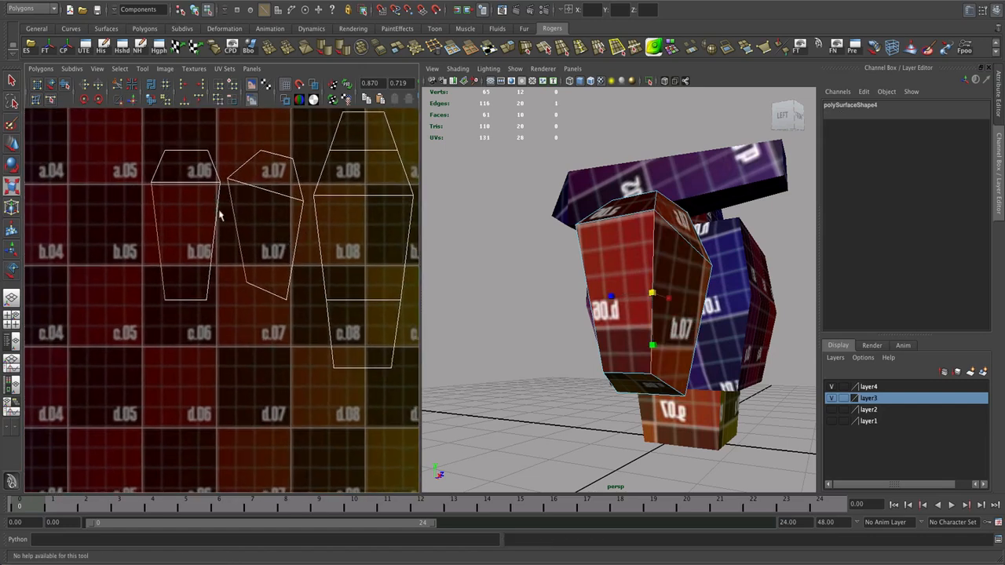
click(134, 102)
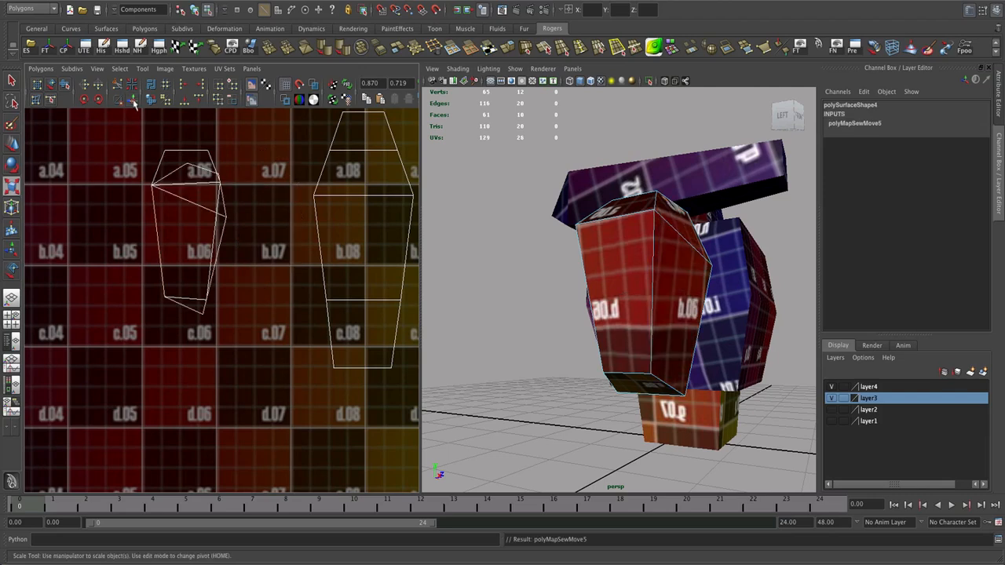
alt+right_drag(307, 191, 209, 185)
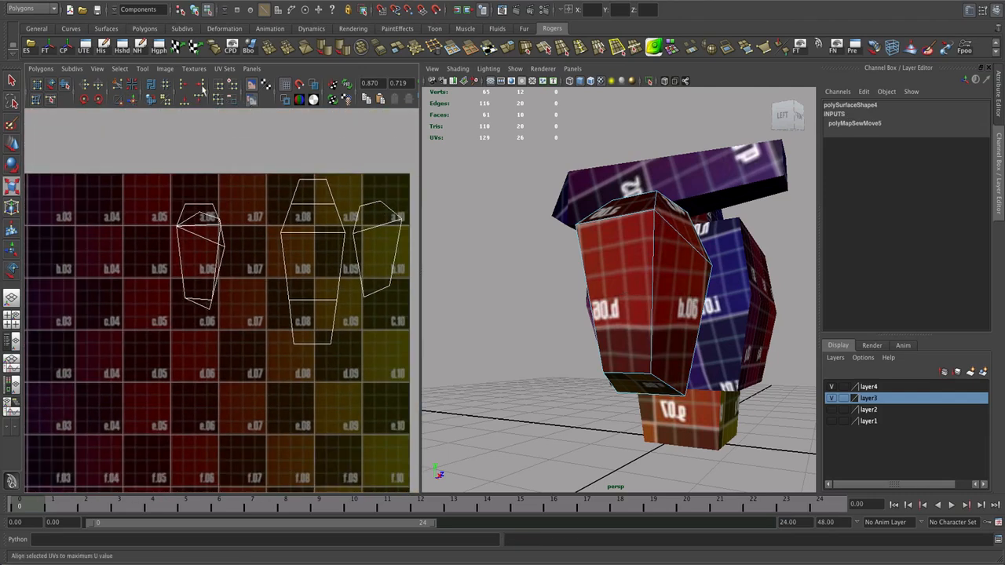
Turn on shaded UV display to check the shells' orientation, and undo the last sew.
click(314, 85)
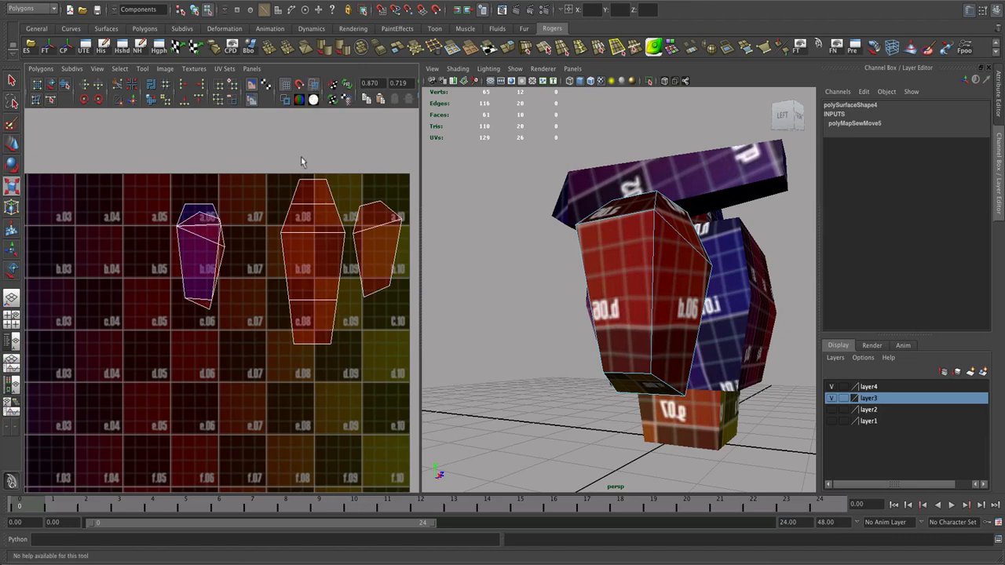
alt+right_drag(214, 213, 314, 216)
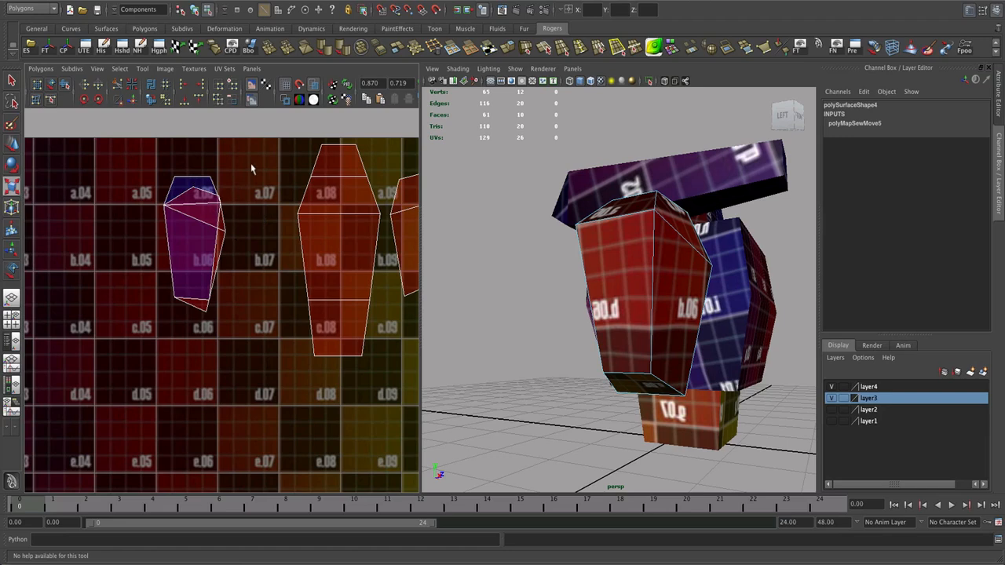
click(252, 84)
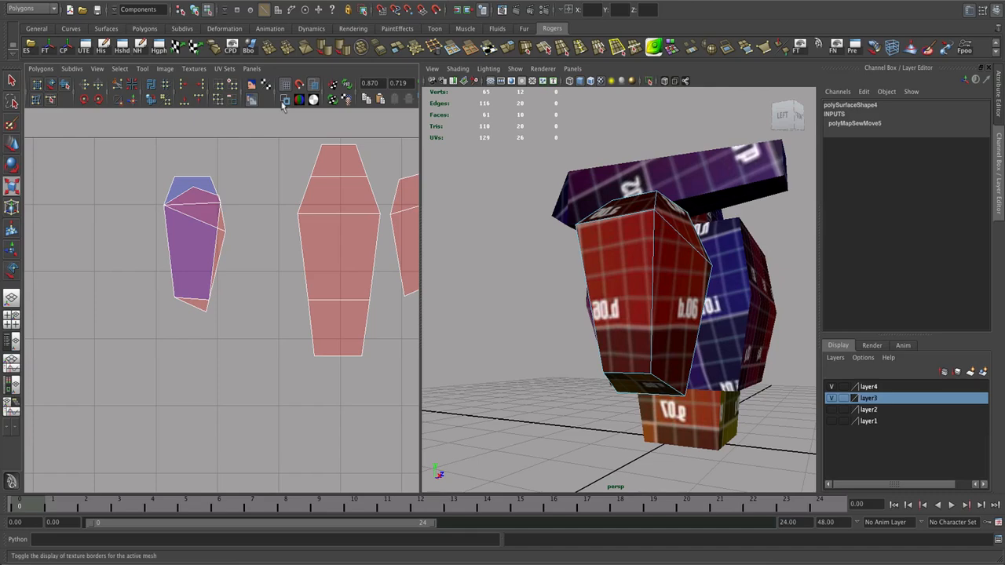
click(253, 87)
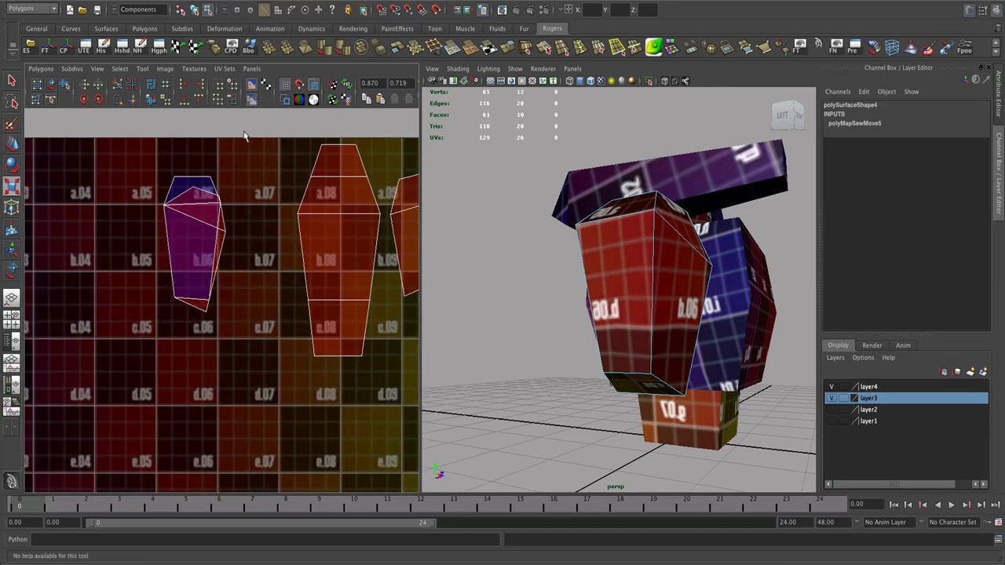
key(ctrl+z)
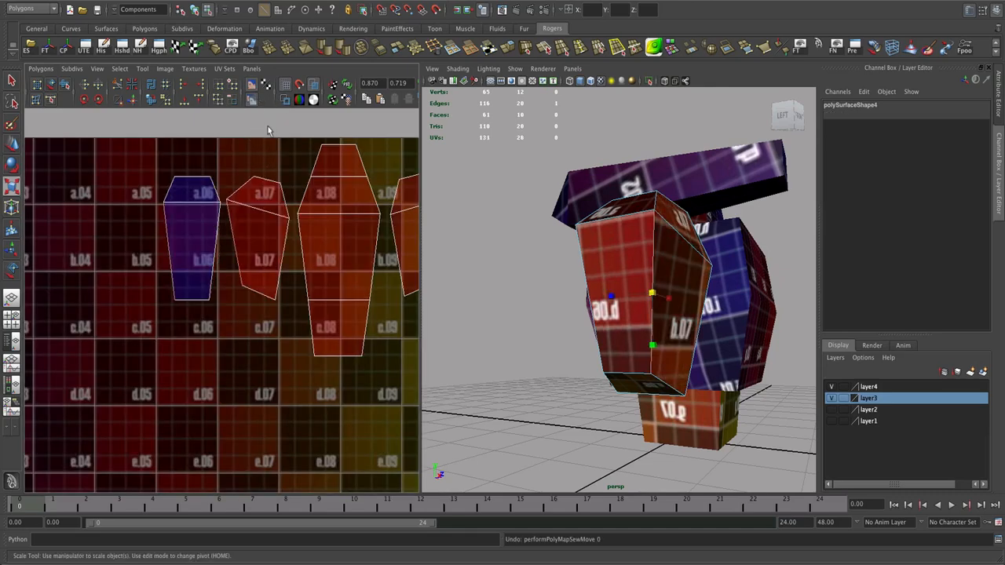
Select all UVs of the b.07 side shell and flip them horizontally.
right_drag(265, 171, 292, 192)
drag(287, 172, 235, 318)
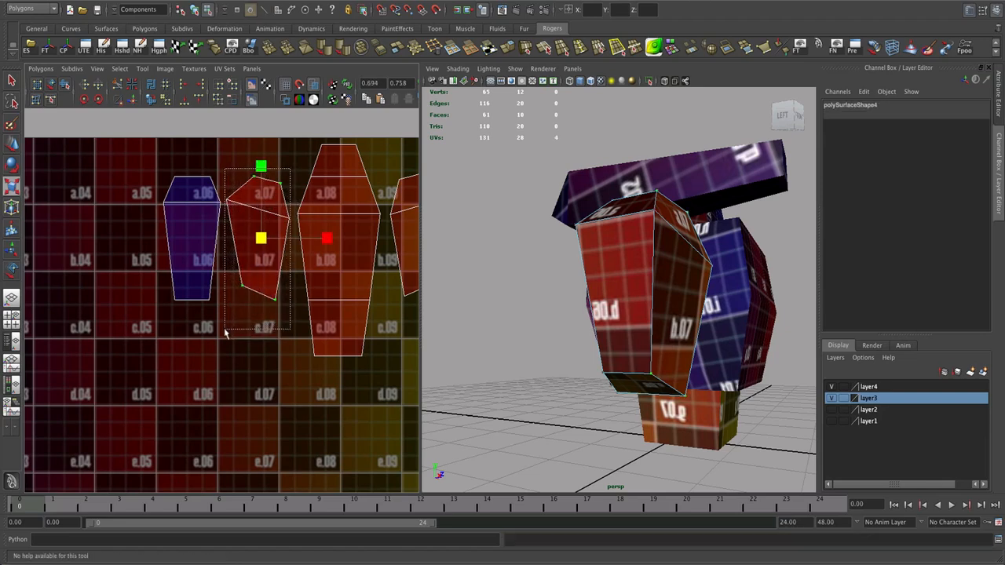
key(r)
click(85, 84)
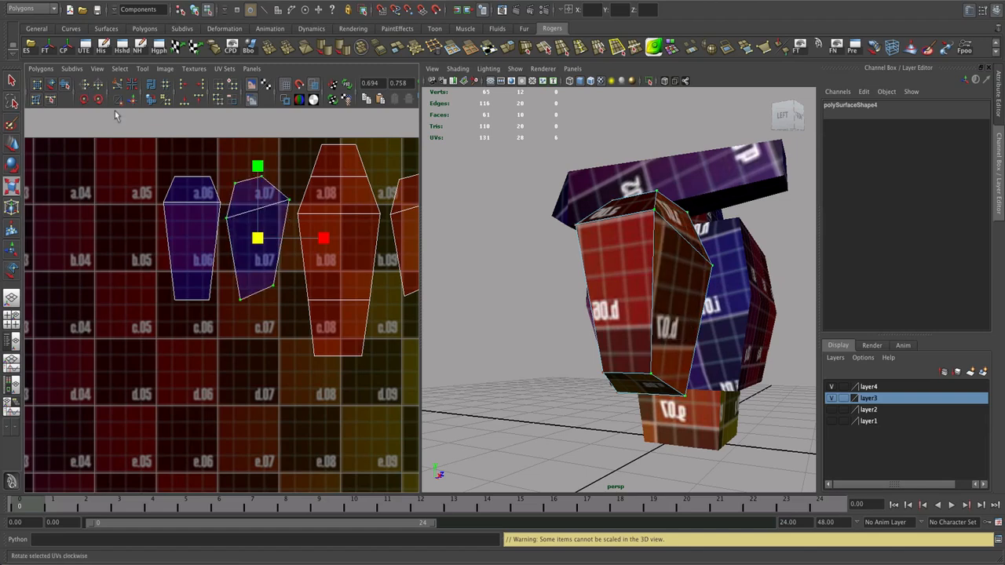
Move and sew the flipped b.07 shell to the b.06 shell along their shared long edge.
click(285, 273)
right_drag(281, 261, 283, 235)
click(282, 240)
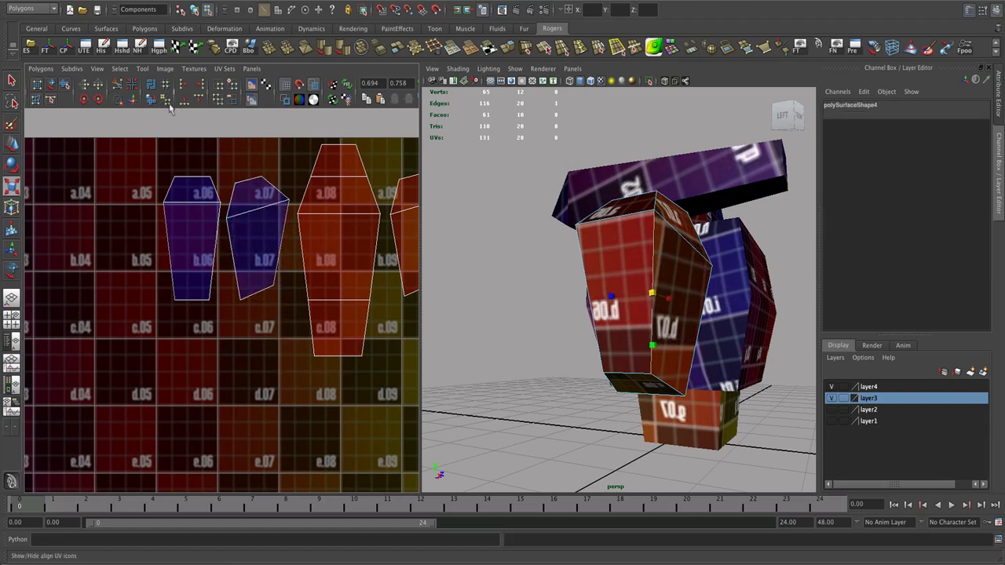
click(132, 98)
alt+middle_drag(358, 237, 269, 232)
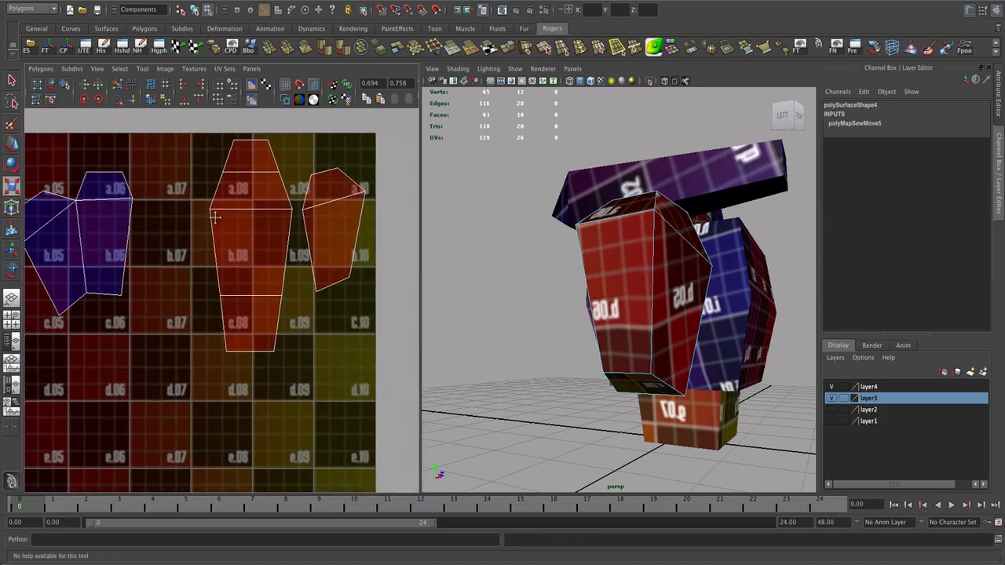
Flip the side shell at b.10 horizontally, then move and sew it to the b.06 shell's free long edge.
right_drag(350, 195, 388, 195)
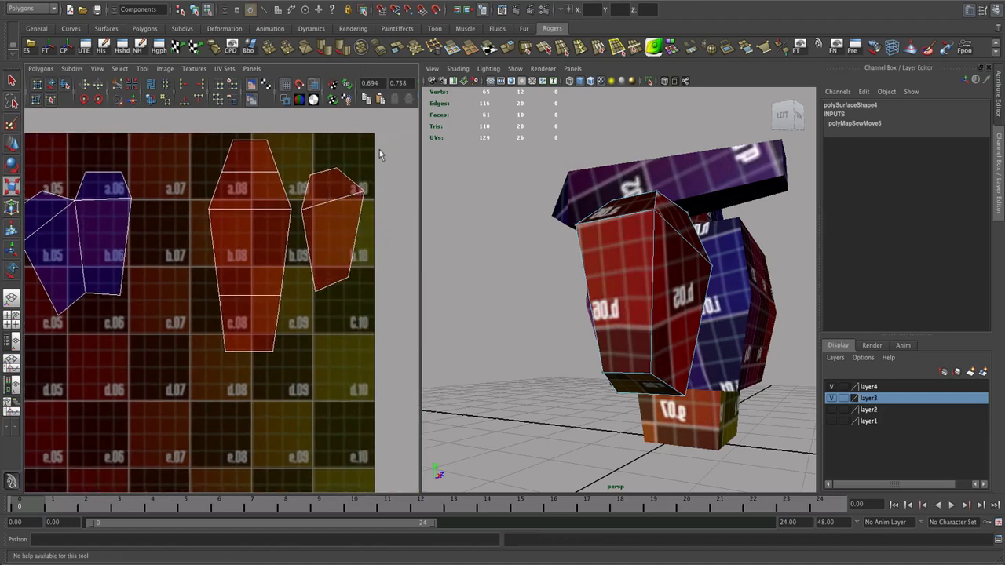
drag(381, 147, 299, 316)
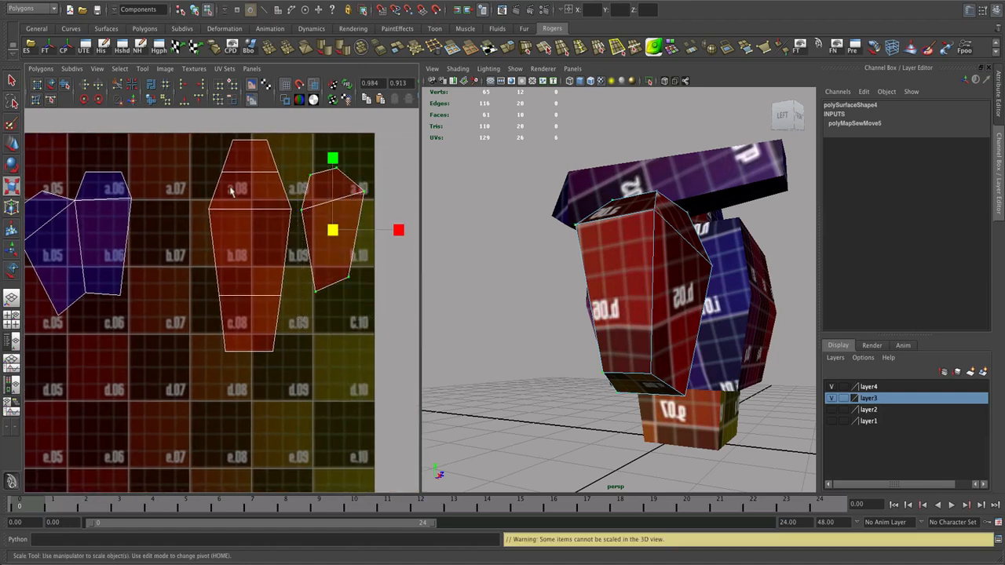
click(85, 84)
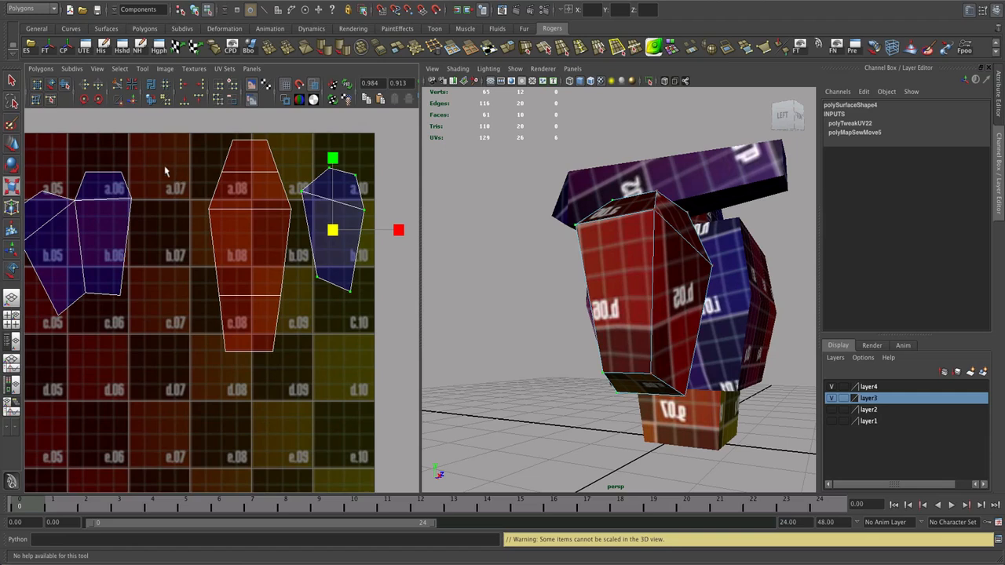
right_drag(313, 235, 309, 220)
click(308, 220)
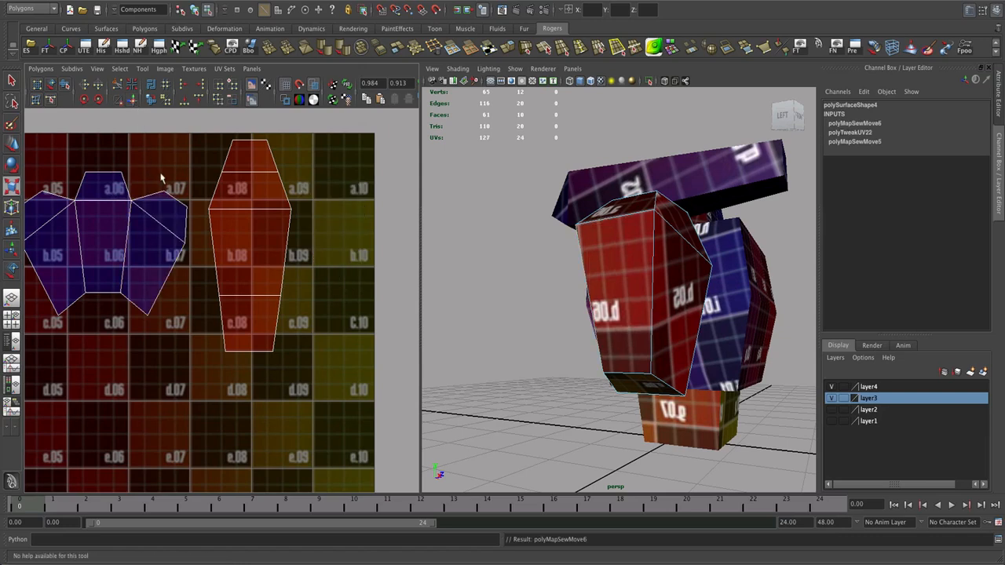
Cut the UVs along the edge between the b.08 and c.08 faces of the red shell.
alt+right_drag(257, 197, 210, 187)
alt+middle_drag(223, 193, 250, 179)
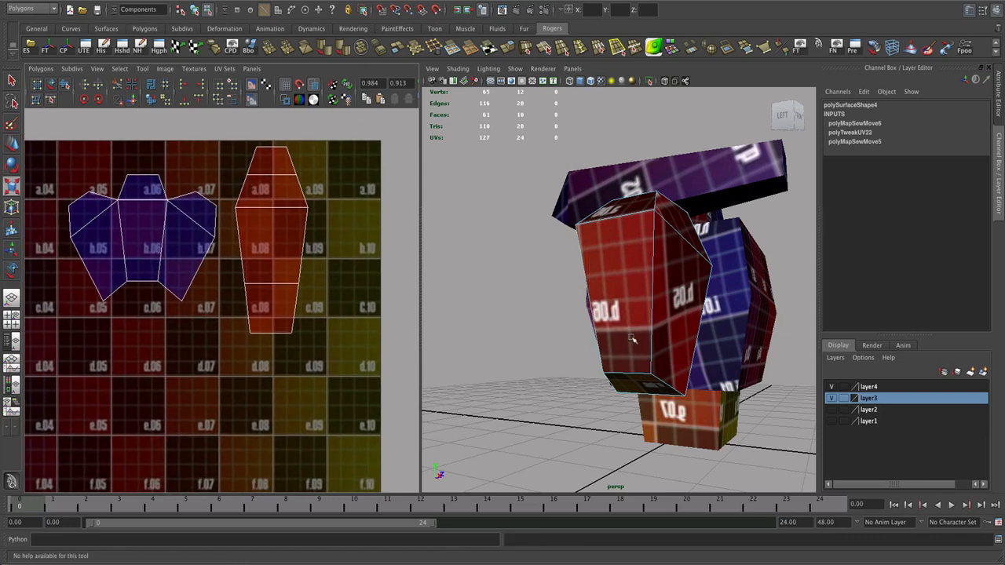
alt+drag(634, 340, 669, 249)
right_click(275, 322)
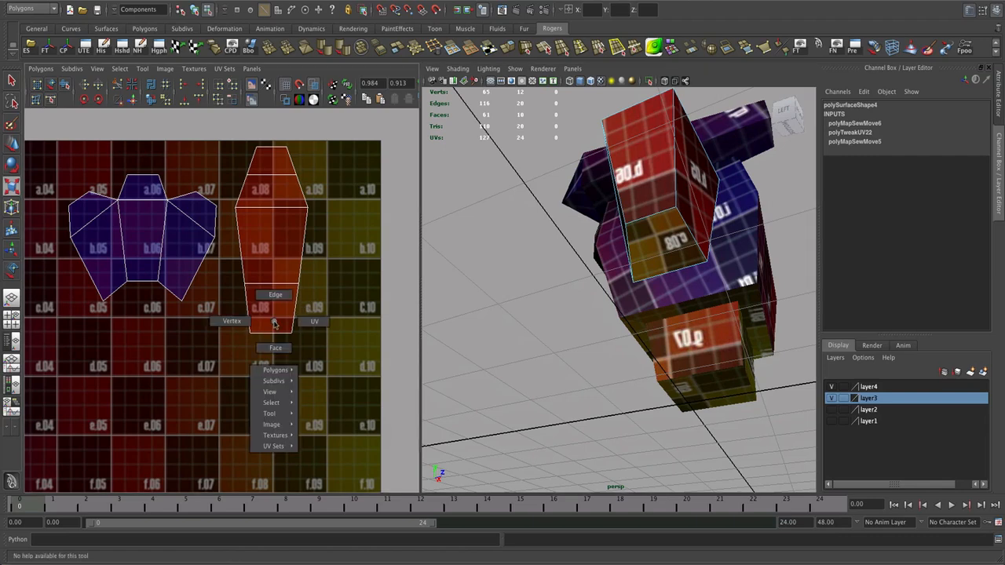
right_drag(274, 322, 276, 350)
click(250, 325)
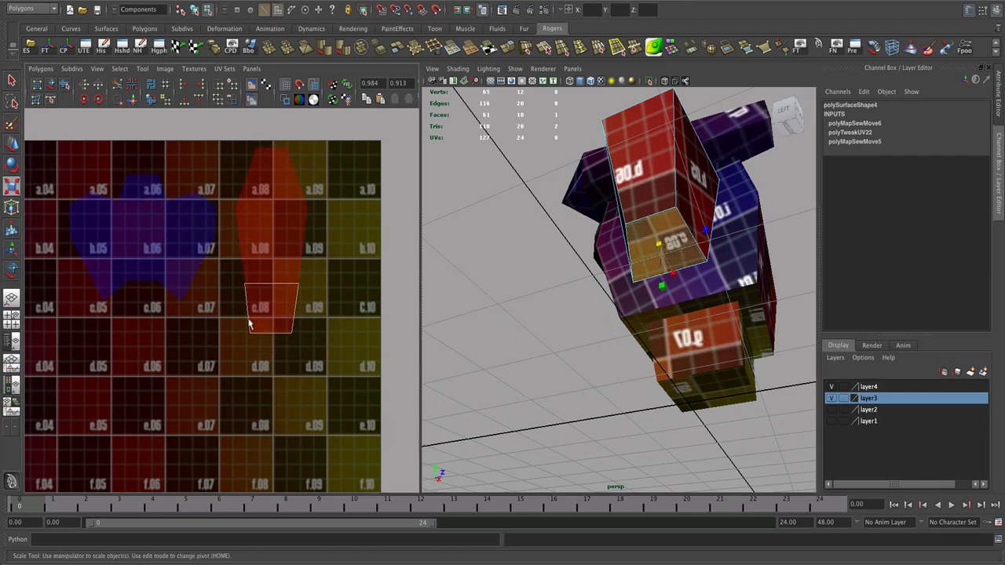
click(240, 274)
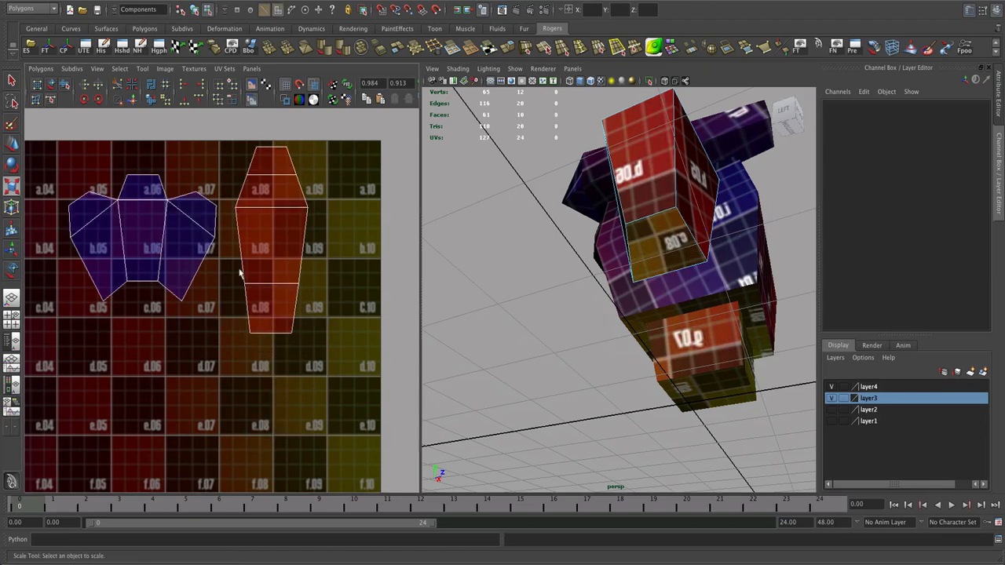
right_drag(268, 287, 270, 262)
click(264, 279)
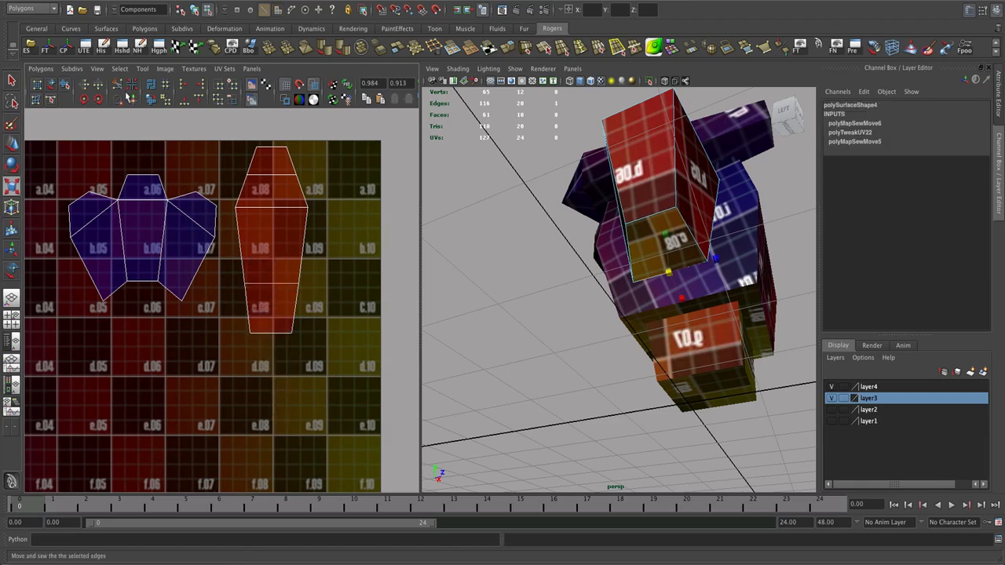
click(120, 87)
click(326, 271)
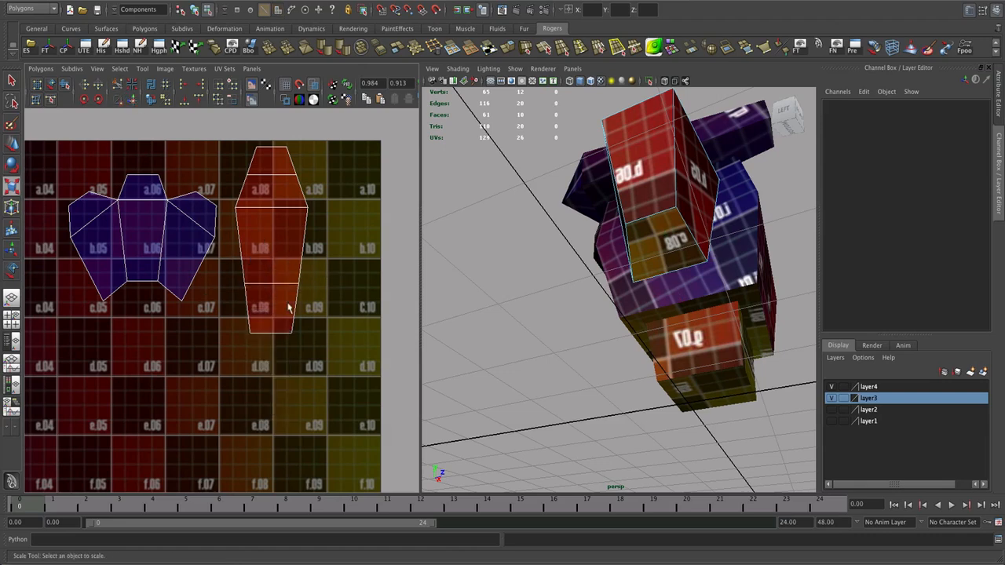
Try to move and sew the c.08 face to the b.06 shell along the face's bottom edge.
right_drag(272, 319, 268, 322)
click(273, 337)
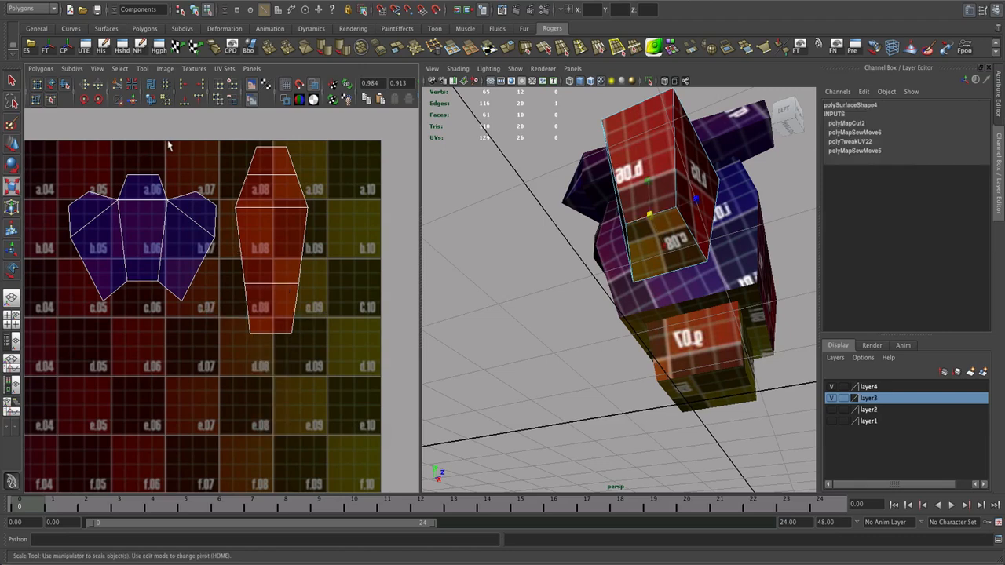
click(131, 100)
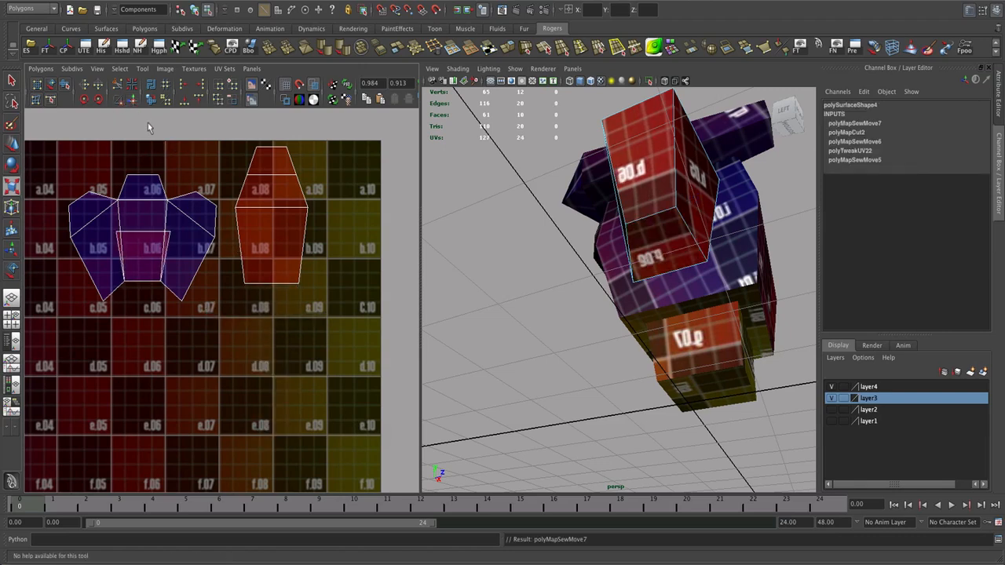
key(ctrl+z)
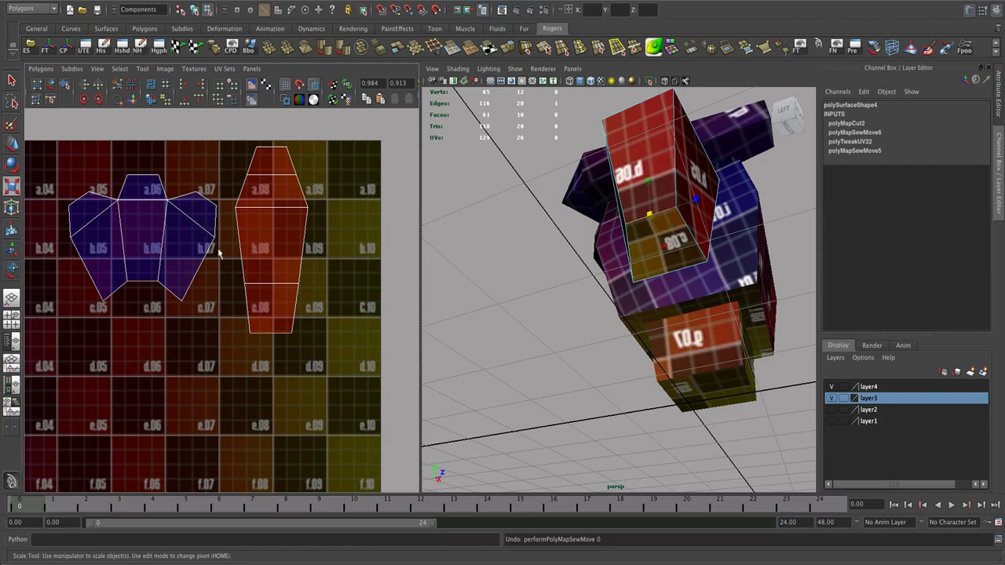
Move the cut c.08 face away from its shell to the d.07 area and flip it vertically.
click(51, 84)
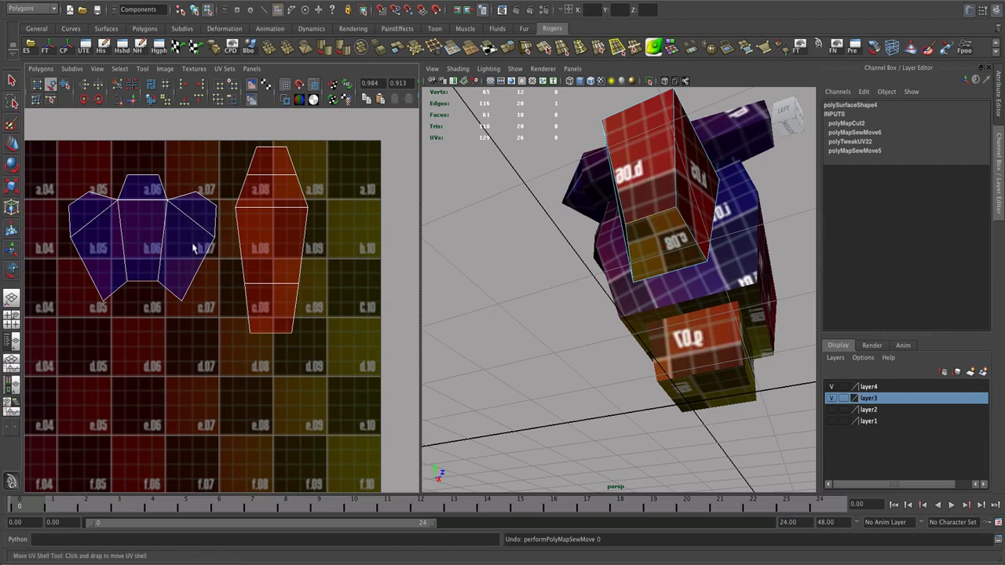
drag(271, 302, 224, 330)
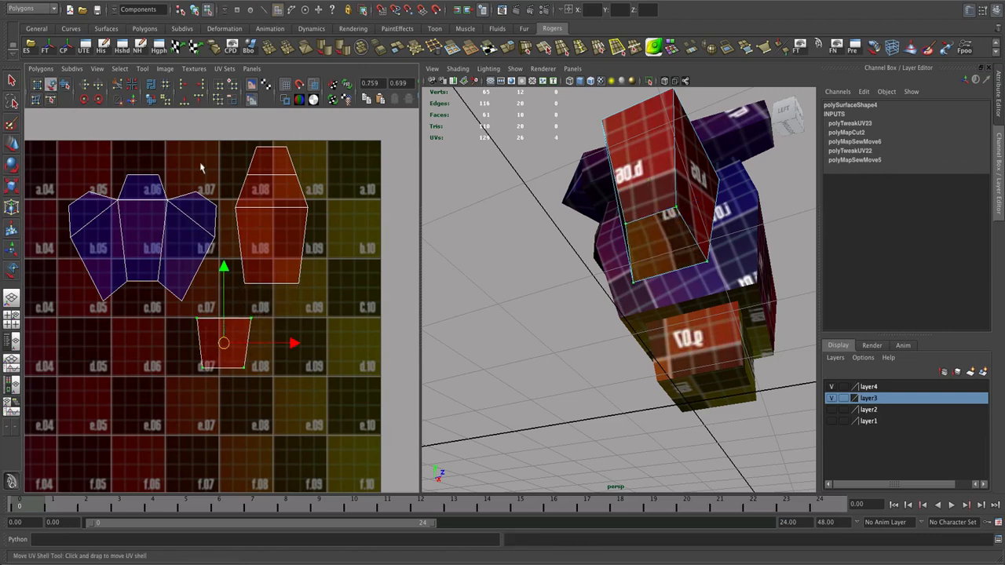
key(w)
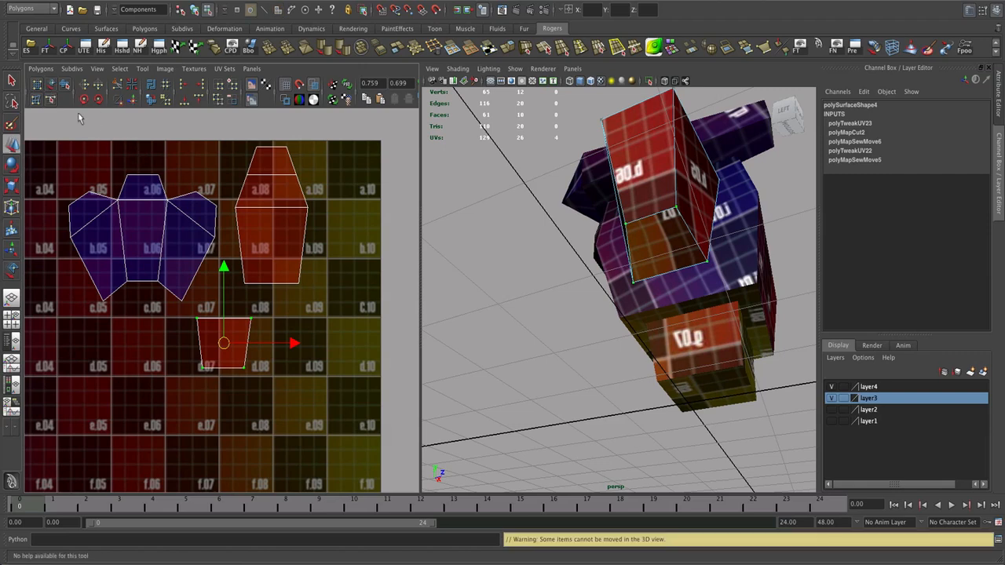
click(98, 90)
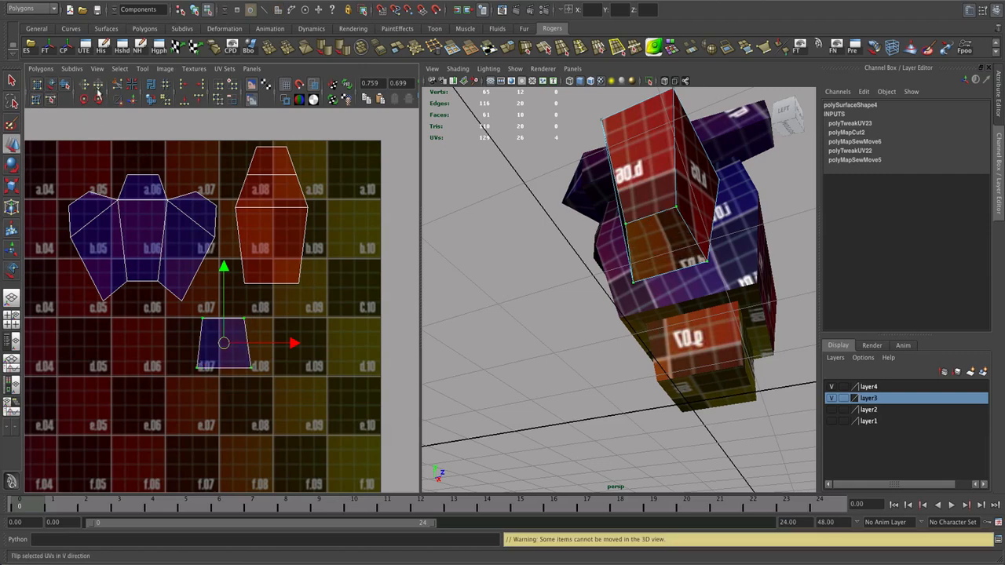
Move and sew the flipped face to the bottom edge of the b.06 face along its short edge.
right_drag(209, 317, 208, 287)
click(216, 319)
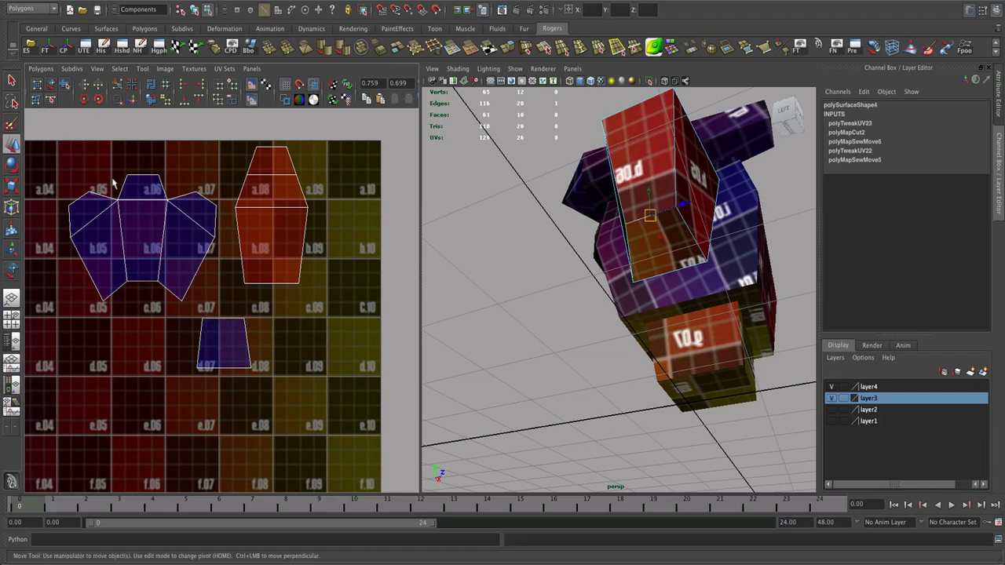
click(131, 100)
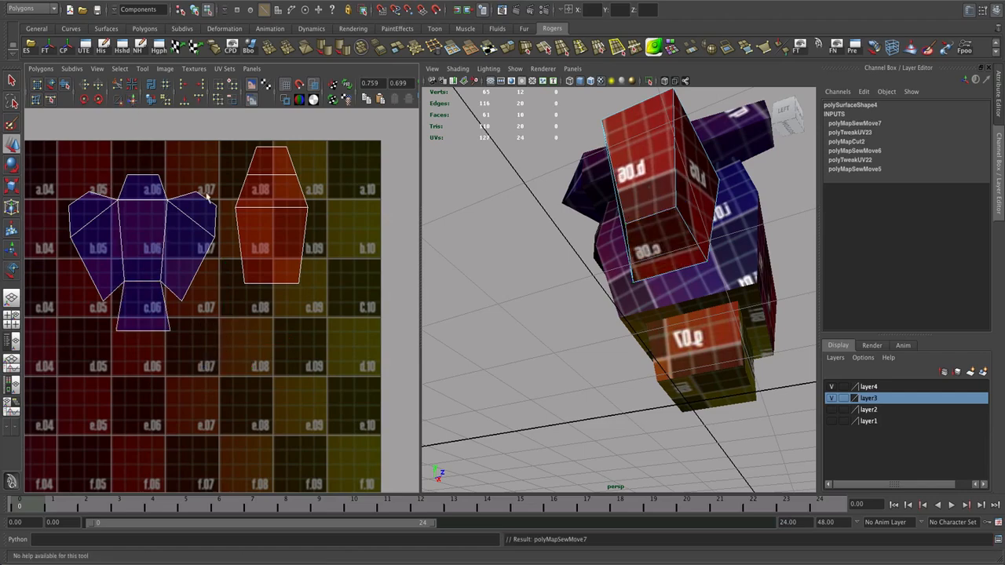
Move and sew both slanted sides of the c.06 face to the neighbouring side faces of the shell.
alt+drag(521, 280, 472, 283)
click(168, 303)
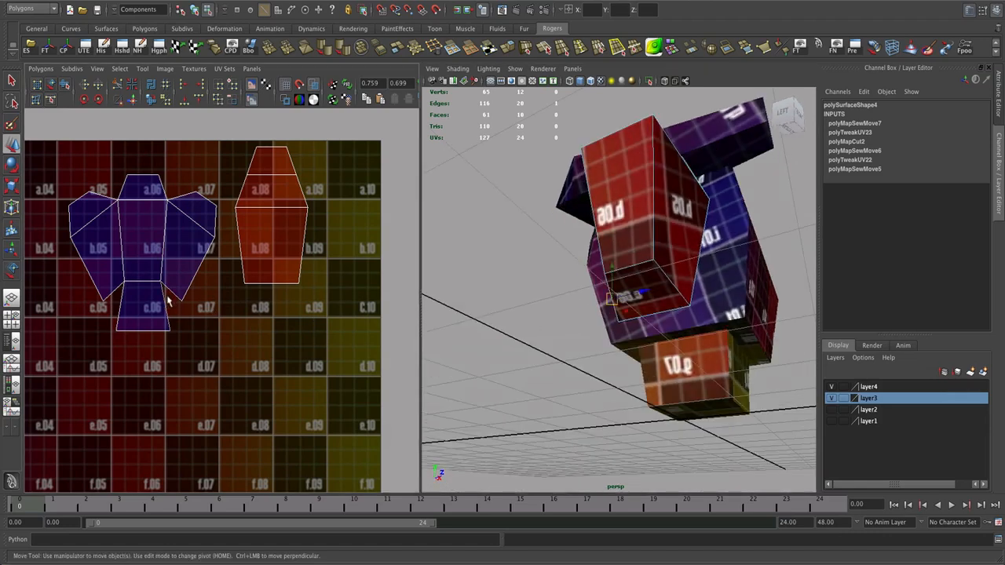
shift+click(139, 297)
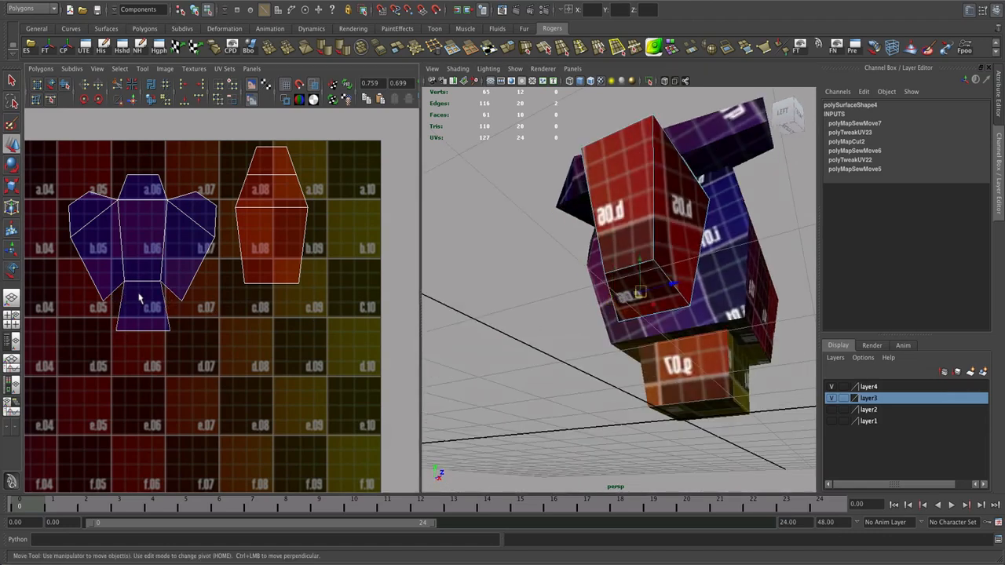
click(133, 100)
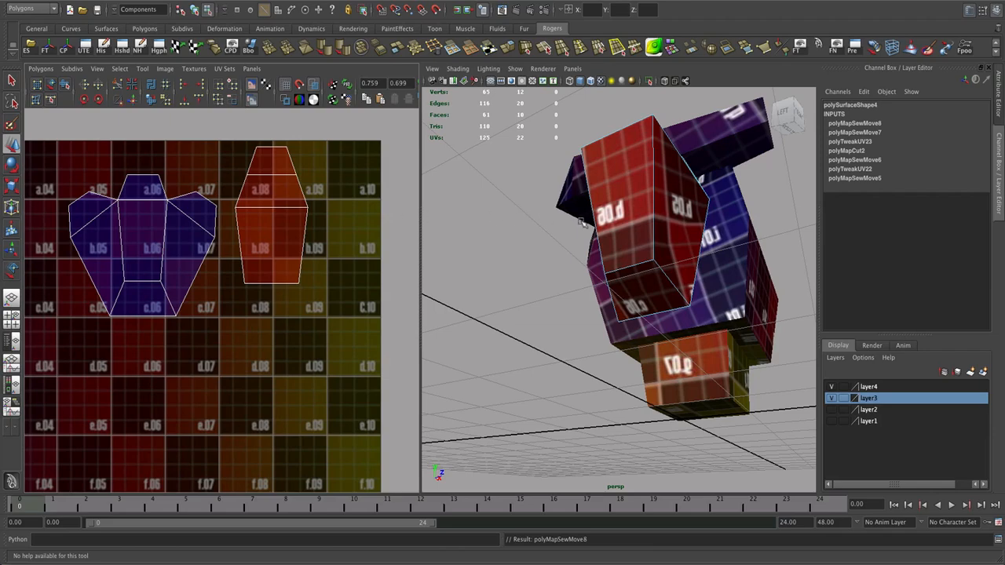
Split the arm's b.05 side face diagonally from the upper outer corner to the lower inner corner.
alt+drag(582, 223, 526, 300)
right_drag(495, 284, 490, 260)
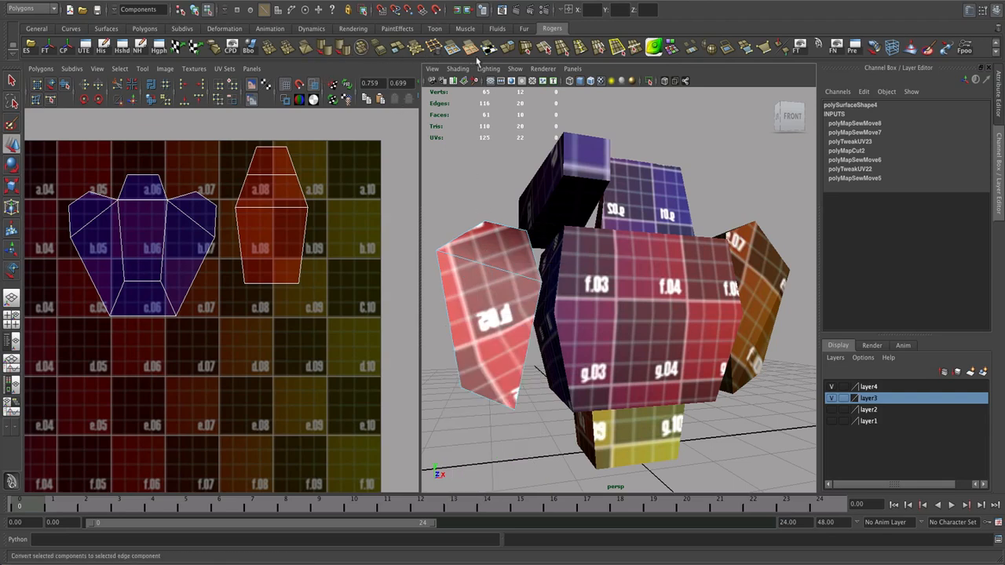
click(543, 52)
alt+drag(509, 260, 528, 258)
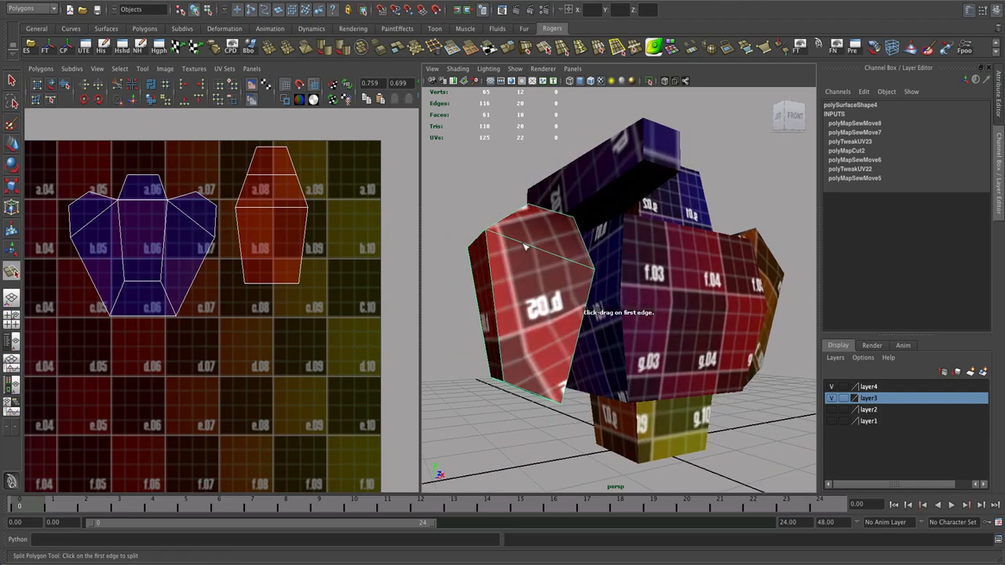
click(527, 246)
drag(567, 387, 557, 396)
key(Return)
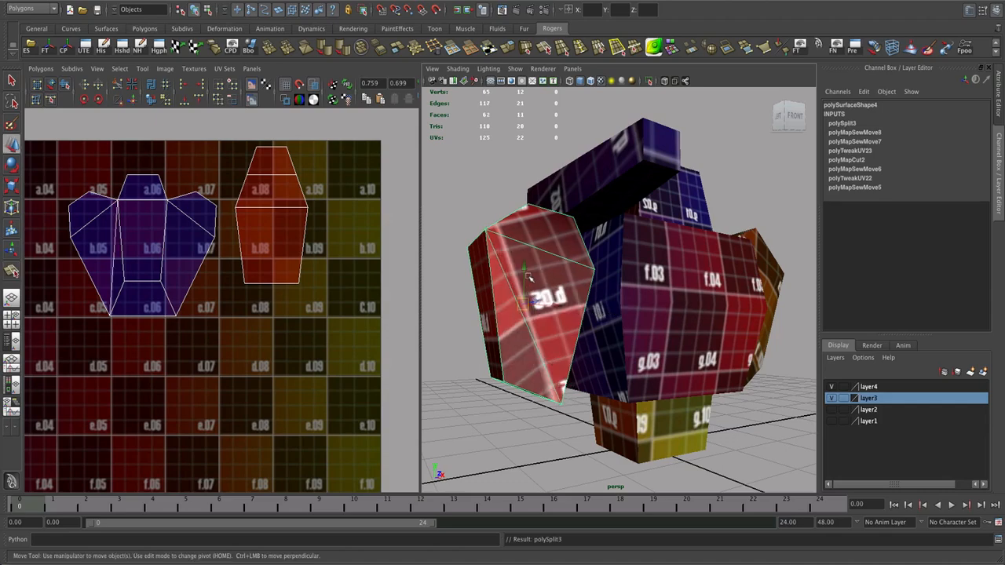
Split the matching side face on the arm's opposite side with the same diagonal edge.
alt+drag(524, 280, 680, 296)
key(y)
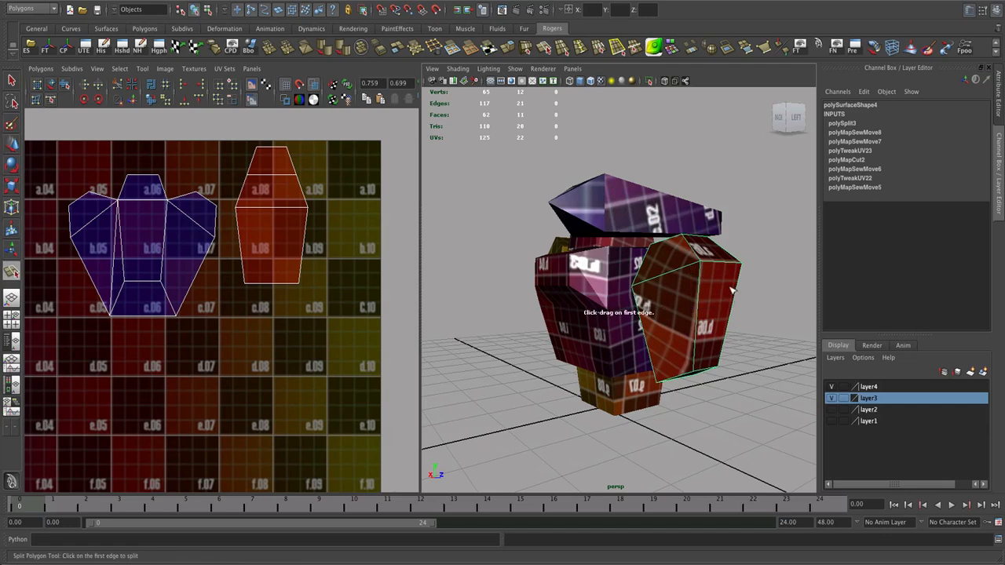
click(684, 271)
drag(651, 342, 660, 344)
key(Return)
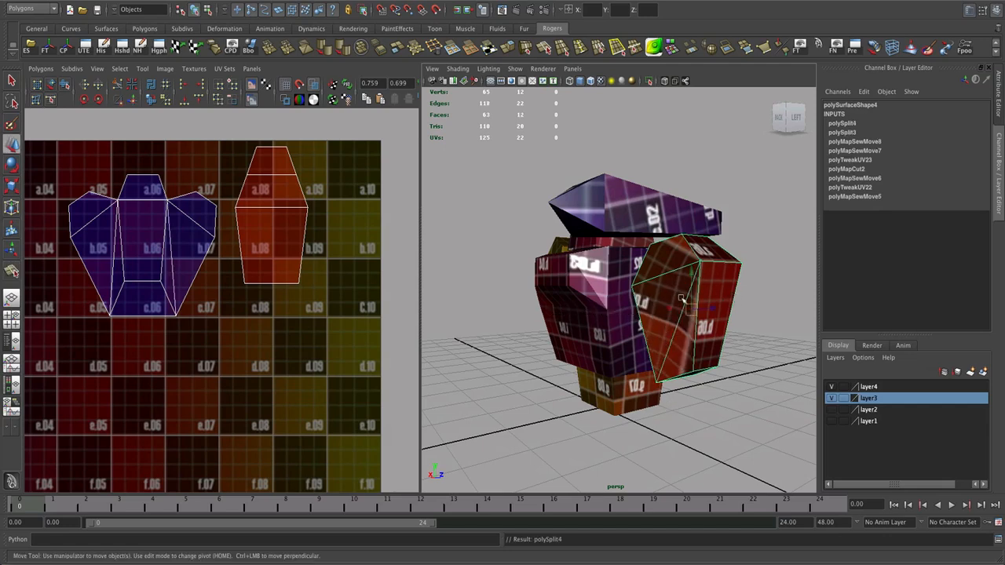
Spread the b.06 face's two upper corner UVs apart horizontally and bring the shell's two bottom UVs slightly closer together.
alt+drag(691, 308, 571, 304)
right_drag(154, 218, 187, 215)
drag(189, 193, 104, 222)
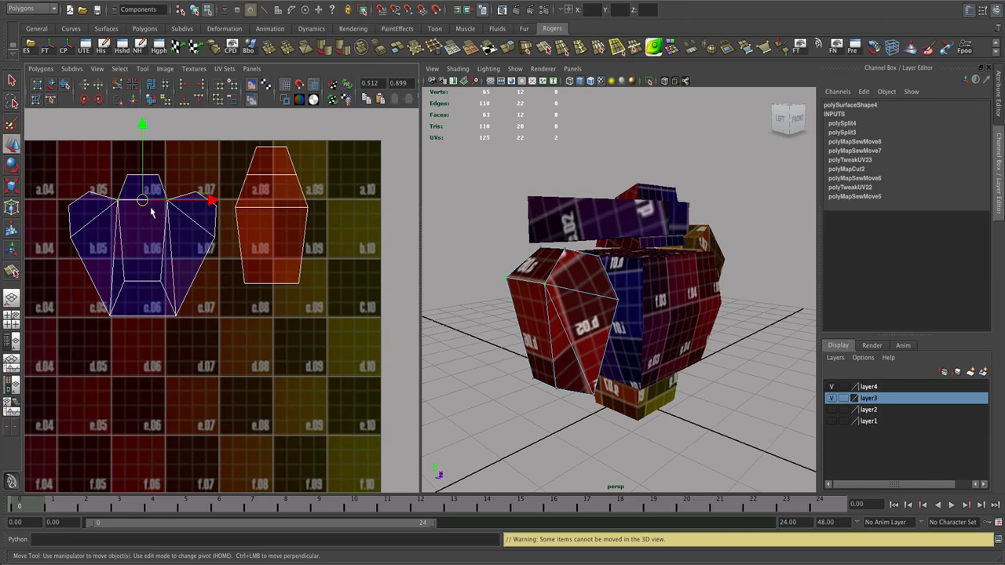
key(r)
drag(211, 202, 221, 203)
drag(191, 309, 98, 351)
click(208, 316)
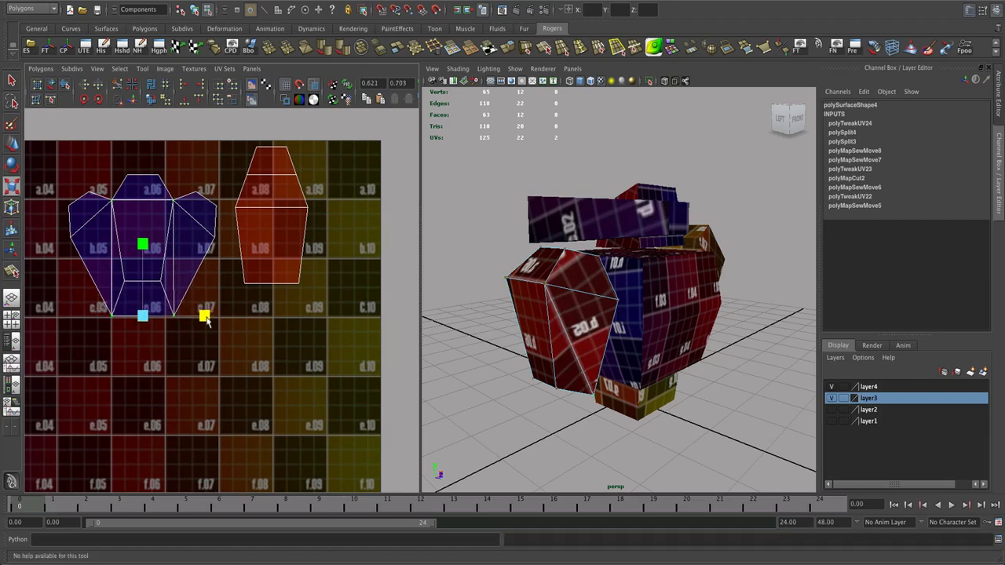
alt+drag(504, 322, 603, 261)
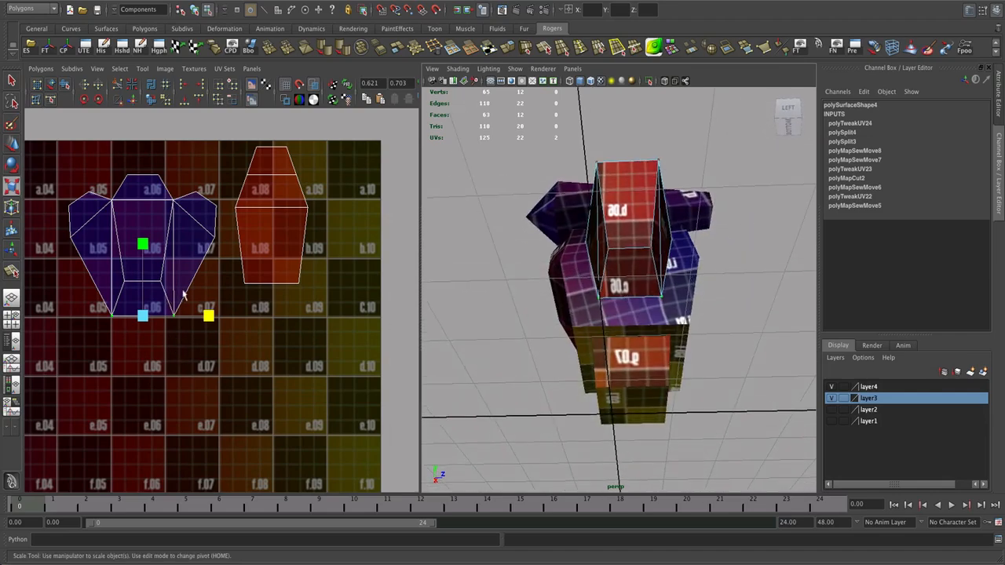
click(325, 321)
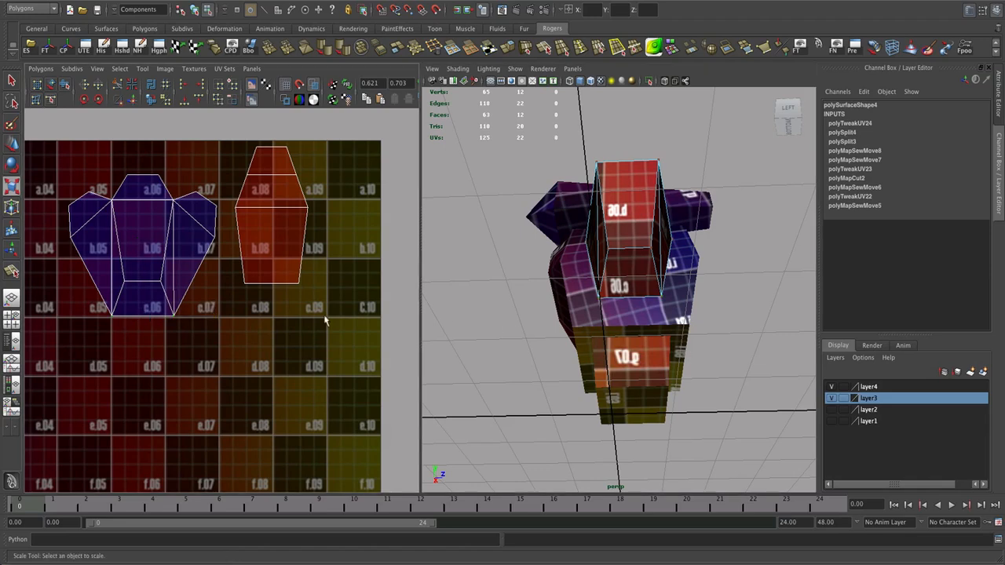
Add the robot's opposite arm to the selection to display both arms' UV shells together.
alt+drag(658, 335, 649, 314)
alt+right_drag(337, 341, 197, 348)
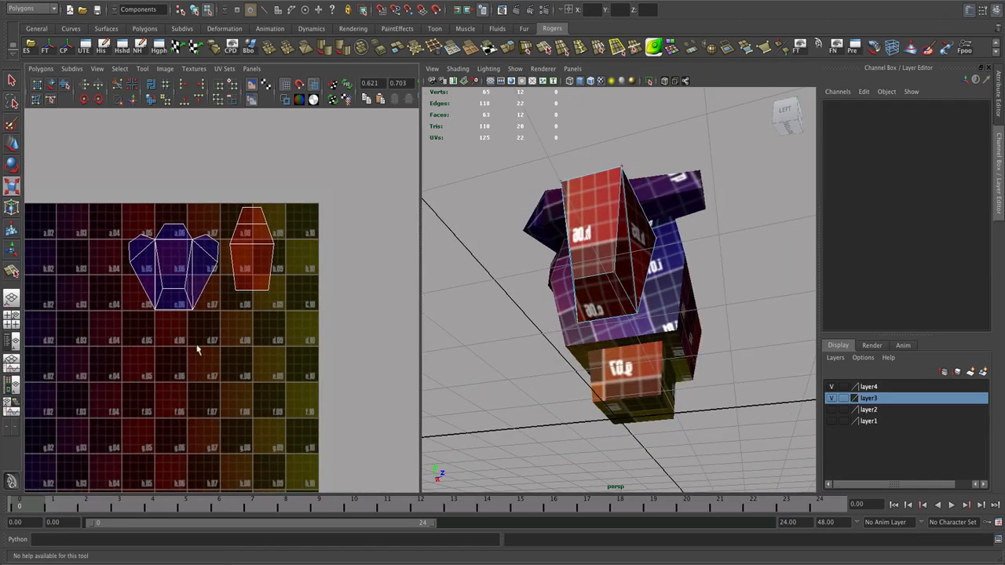
alt+drag(637, 372, 645, 354)
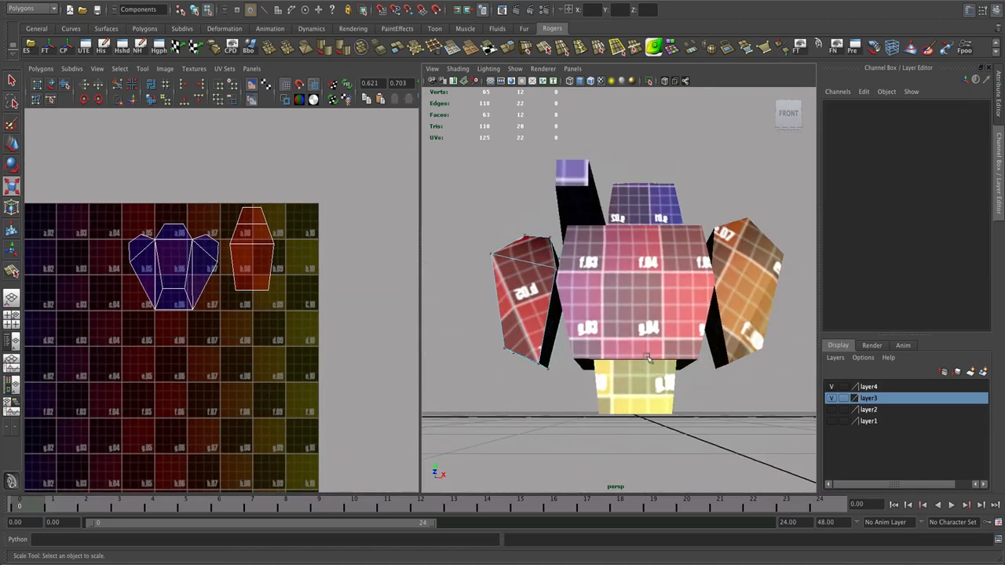
shift+click(741, 326)
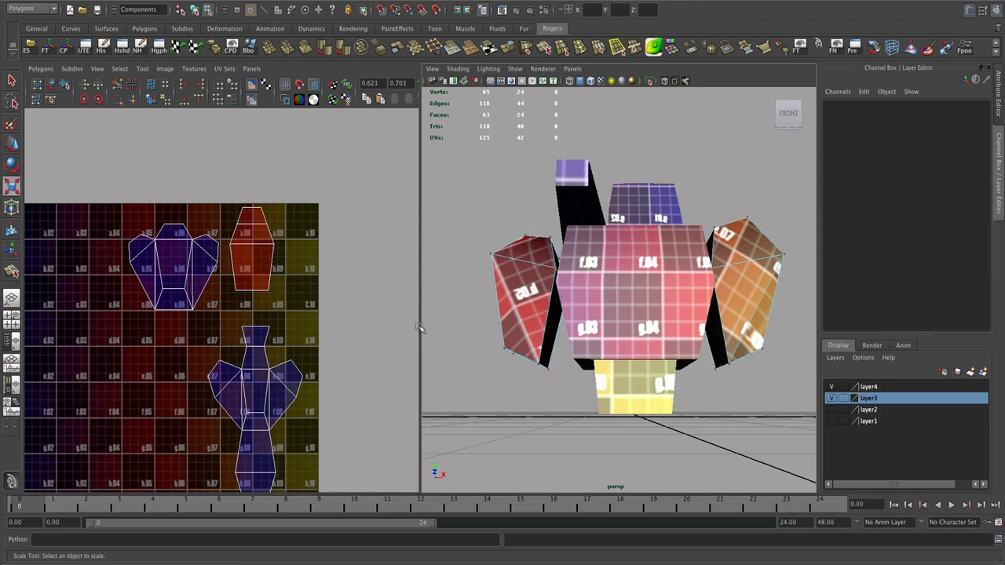
Select the faces of the red shell at b.08 and flip their UVs vertically.
right_drag(250, 269, 285, 278)
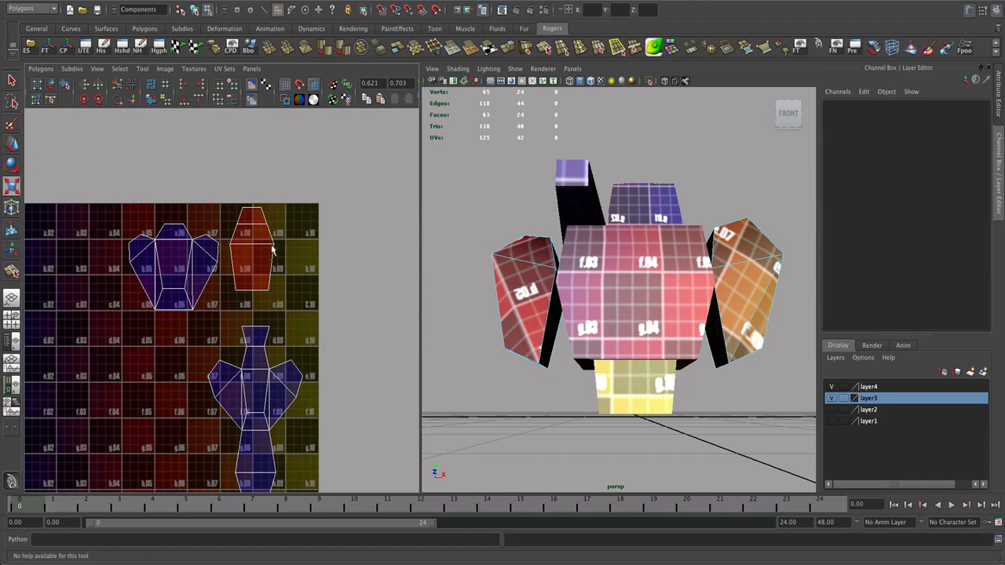
drag(276, 219, 227, 303)
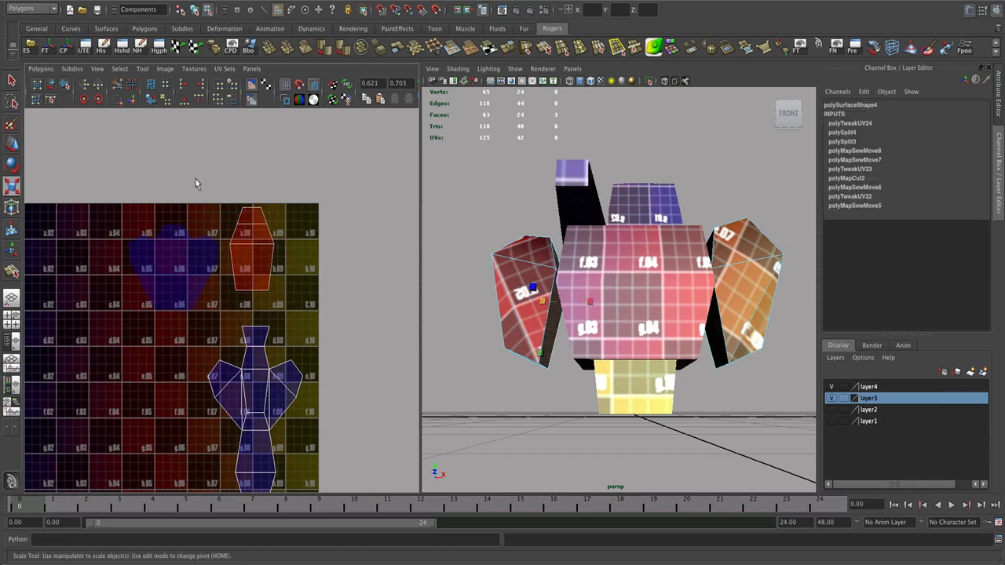
click(98, 96)
Move and sew the flipped shell's top edge to the bottom edge of the b.06 shell.
right_drag(258, 211, 253, 206)
click(252, 212)
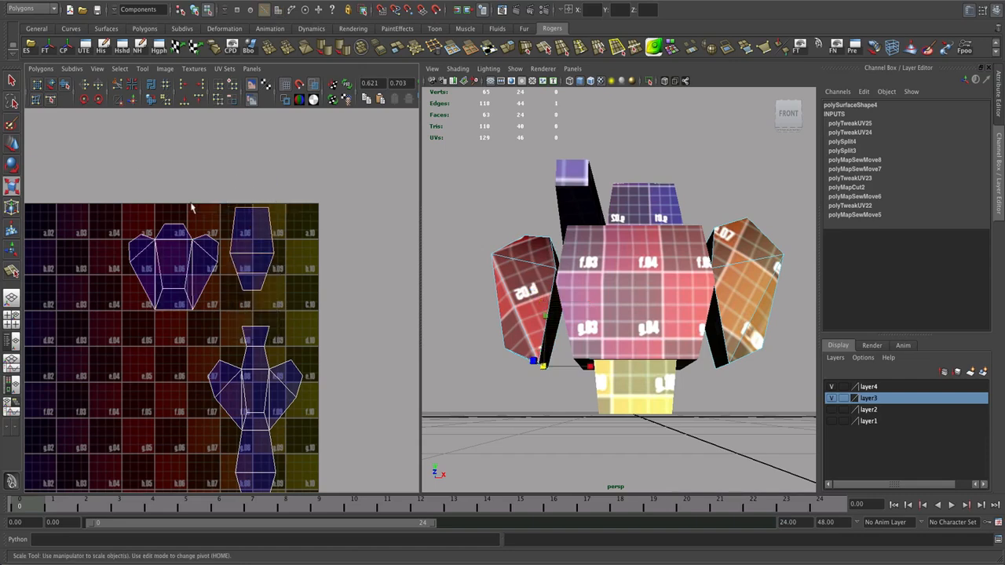
click(133, 100)
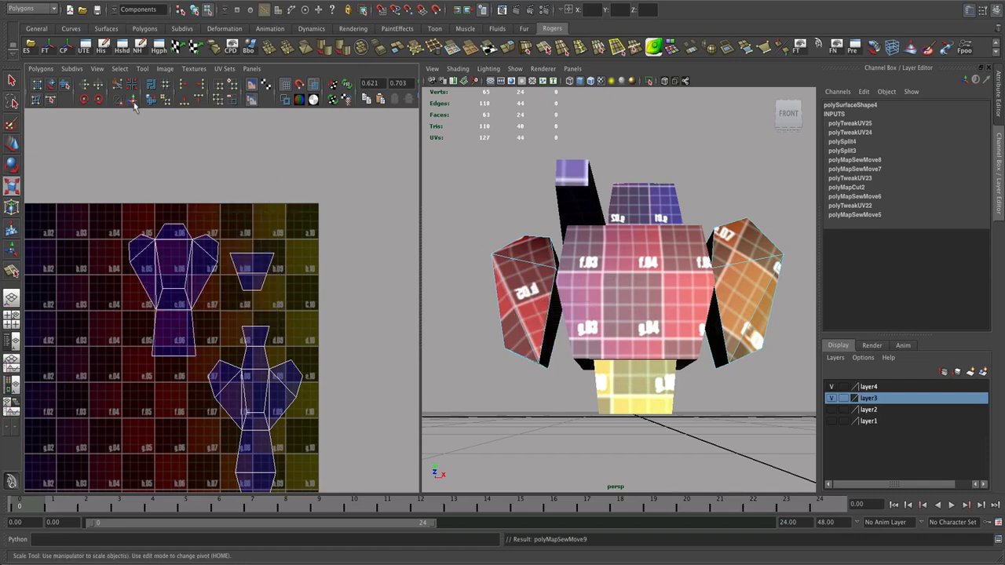
alt+middle_drag(260, 226, 260, 160)
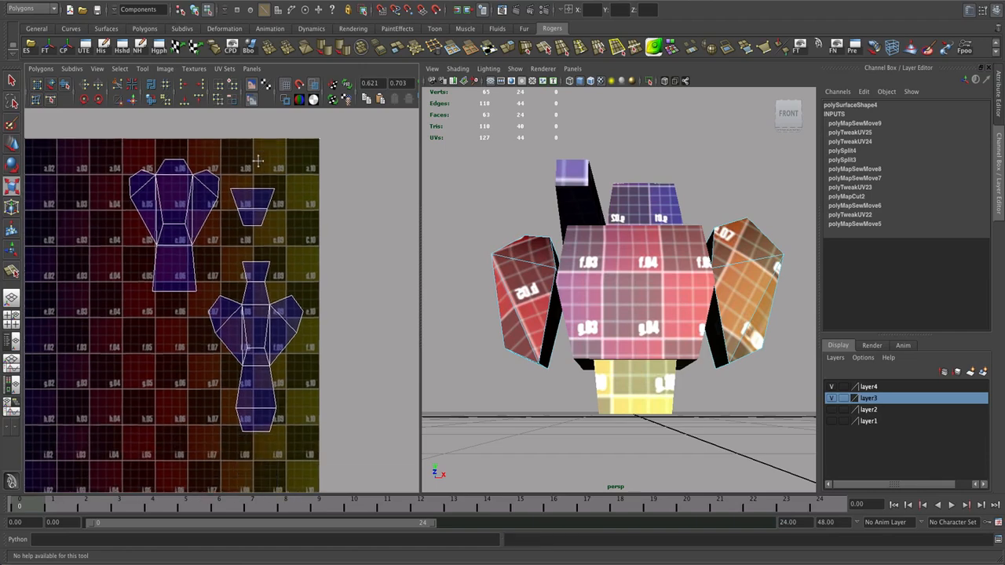
Move and sew the two trapezoid faces near b.08 to the bottom and top ends of the upper arm shell.
key(r)
click(261, 207)
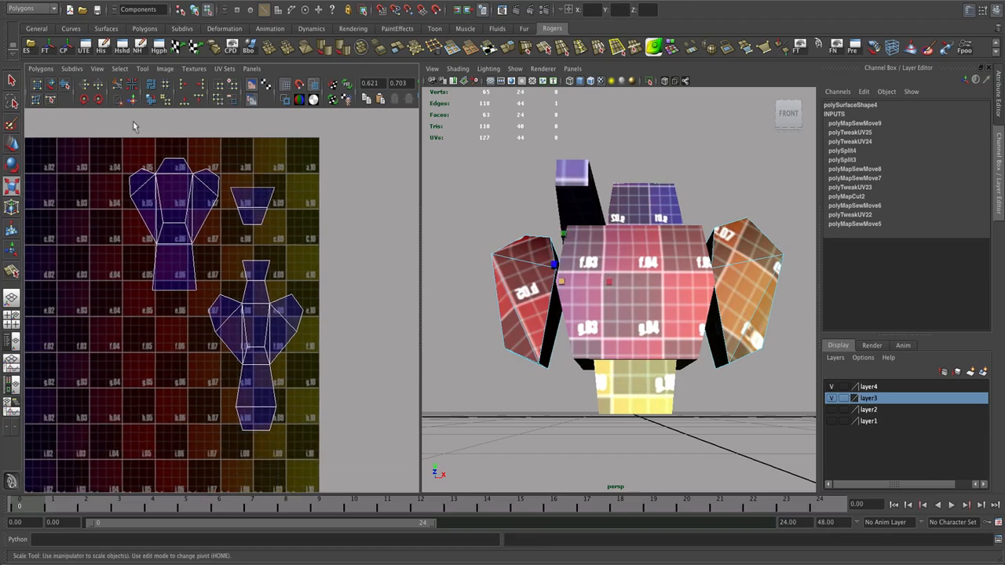
click(132, 100)
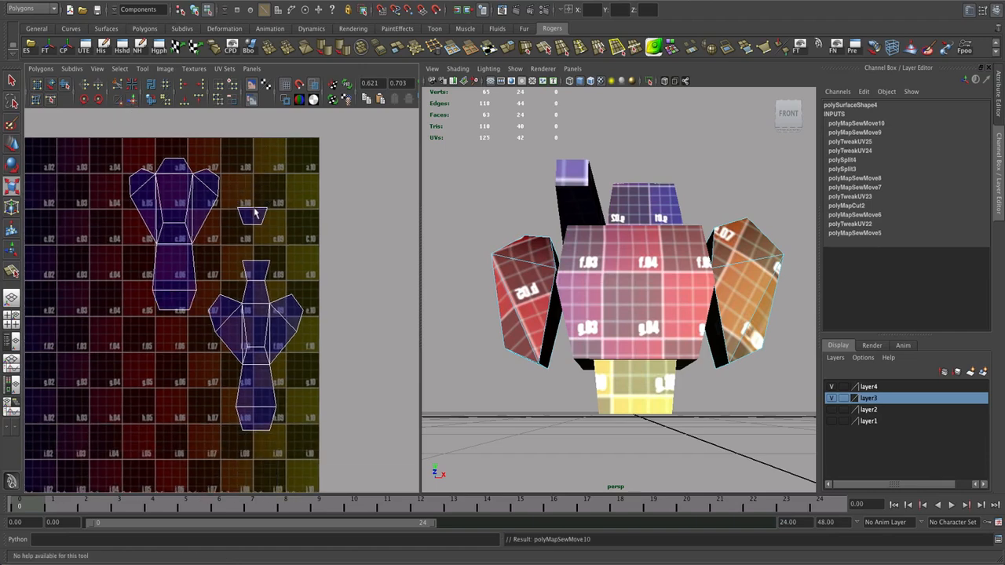
click(256, 223)
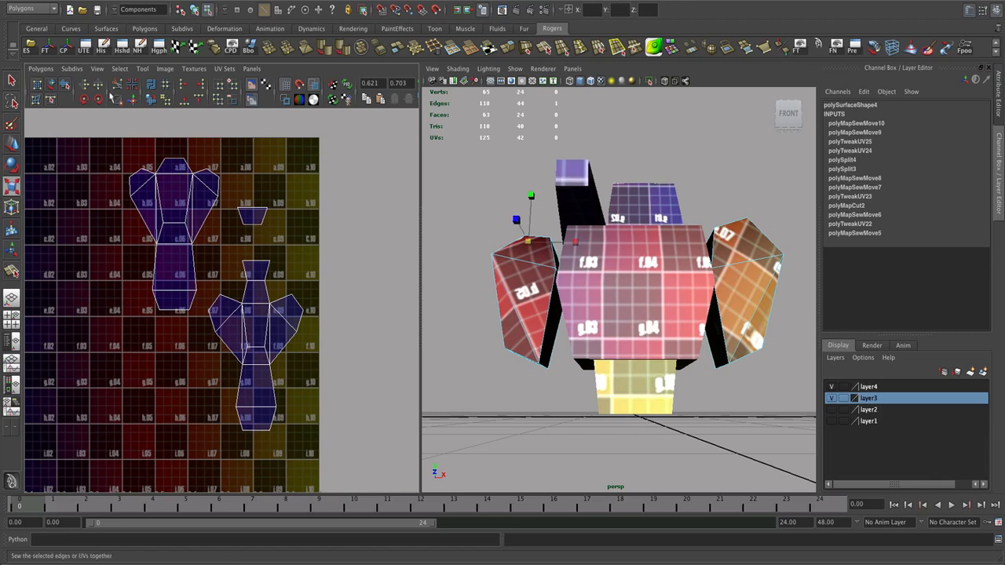
click(134, 102)
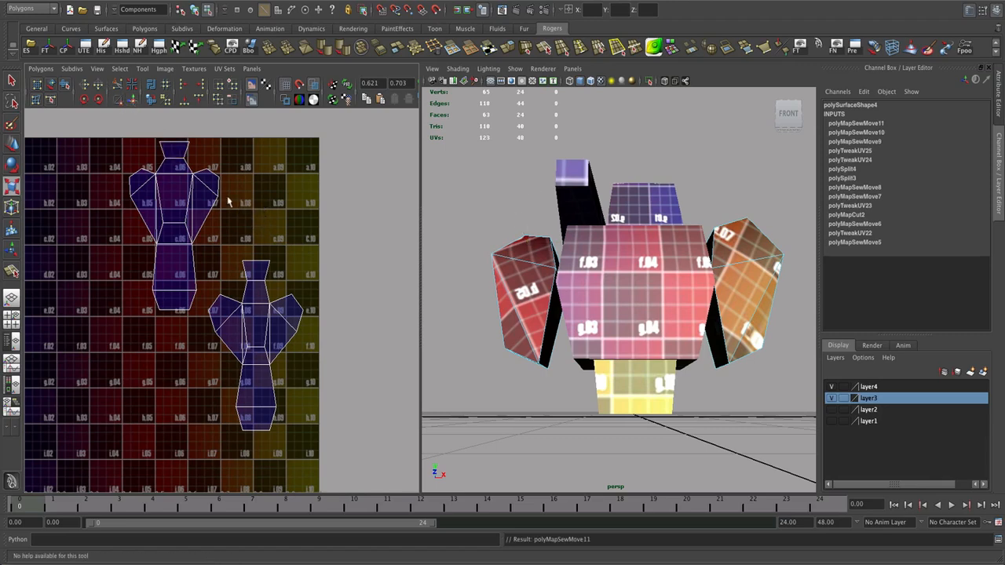
scroll(225, 228, down, 1)
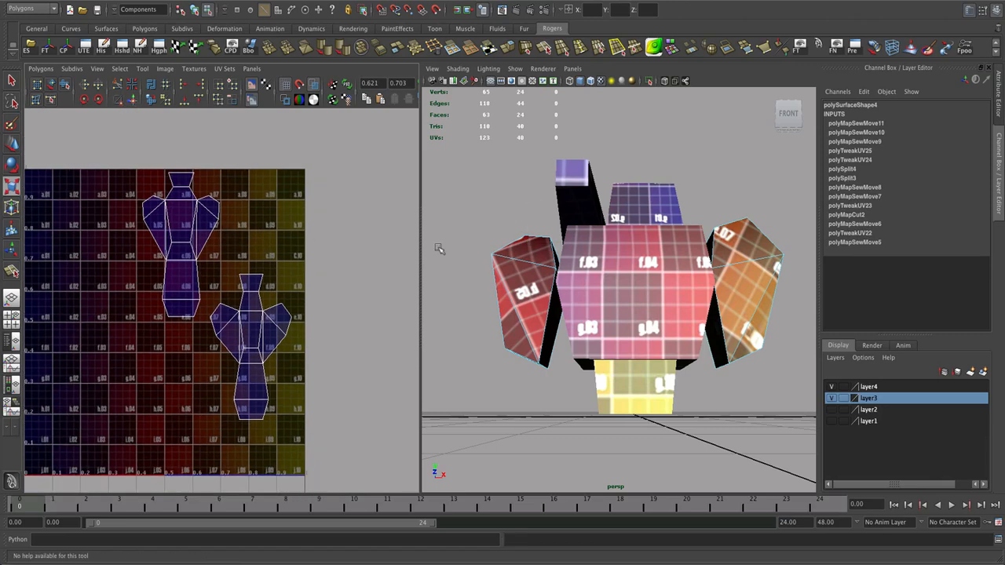
Spread the UV pairs at the base and top edge of the upper arm shell's newly sewn end piece apart horizontally.
alt+drag(478, 250, 588, 289)
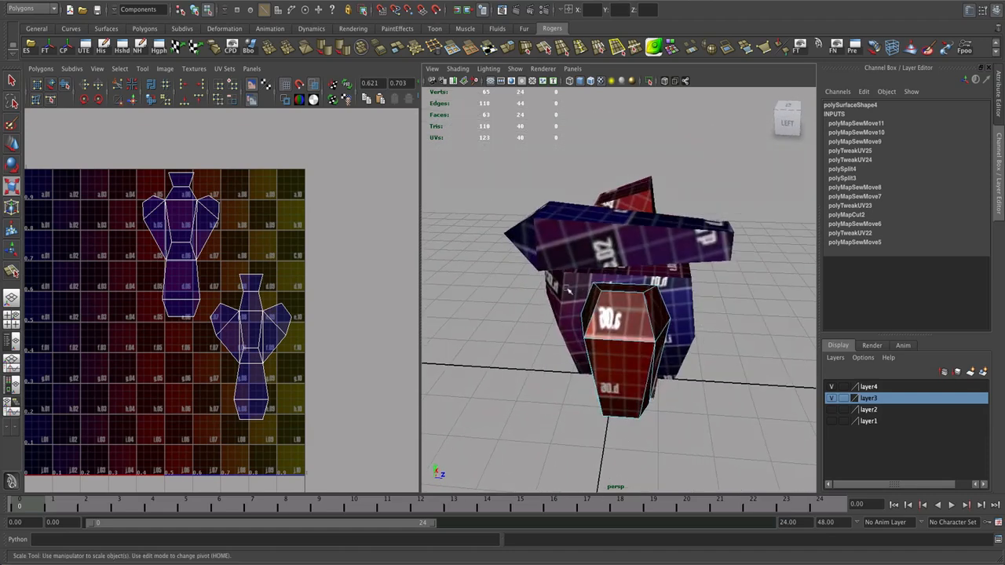
scroll(569, 291, up, 5)
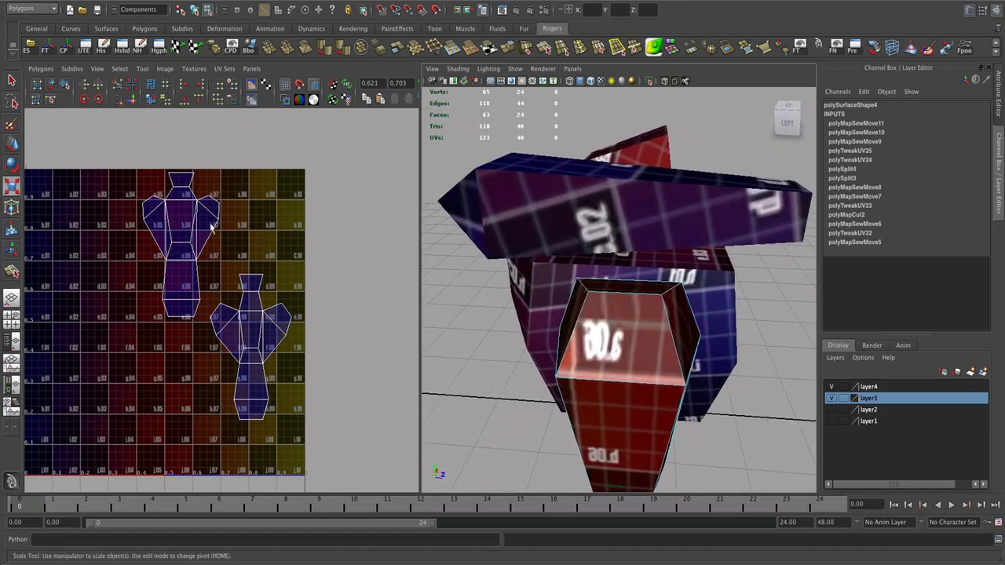
scroll(212, 235, up, 4)
right_click(166, 183)
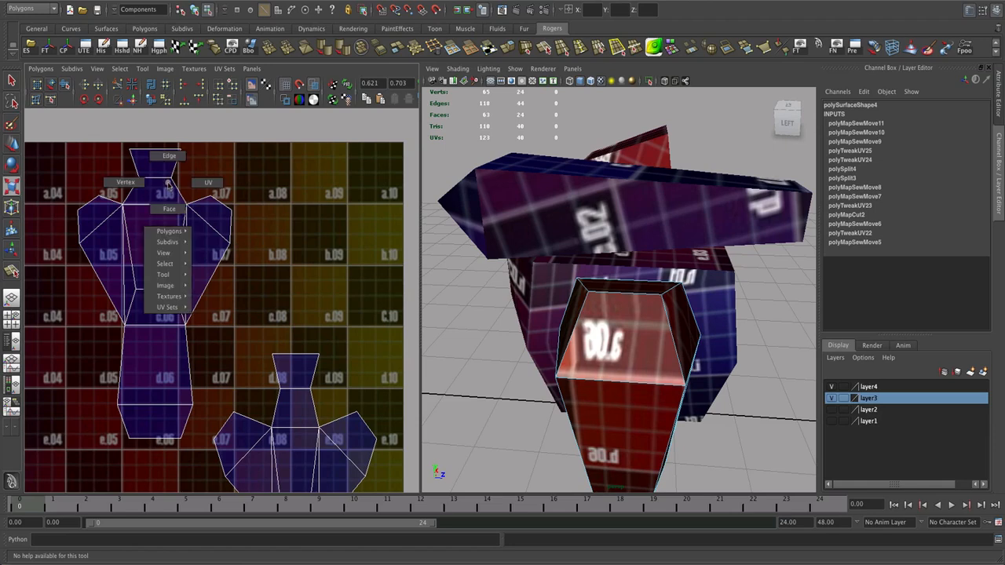
click(209, 182)
click(155, 179)
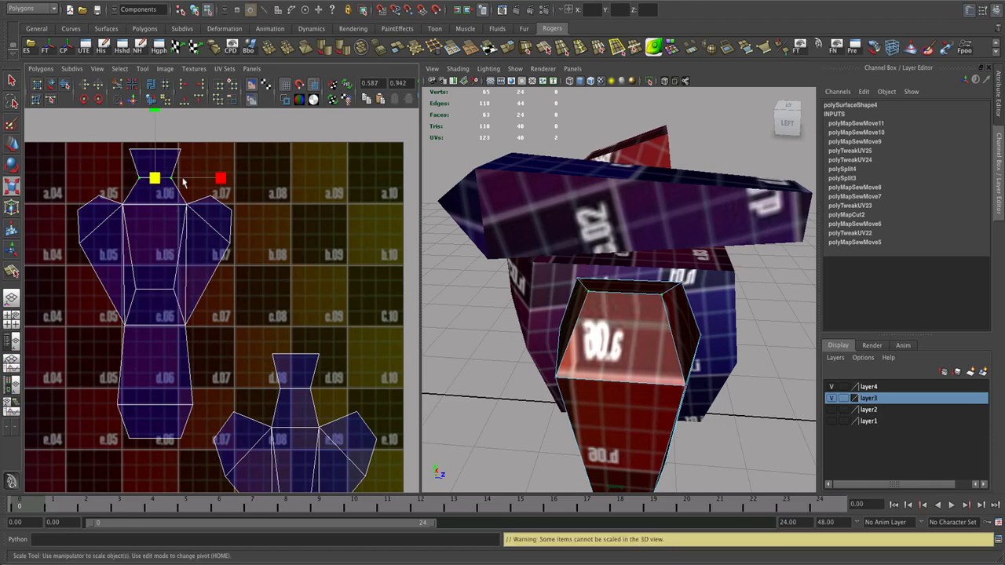
mouse_move(220, 179)
mouse_down()
mouse_move(233, 179)
mouse_move(220, 179)
mouse_up()
alt+drag(590, 302, 487, 307)
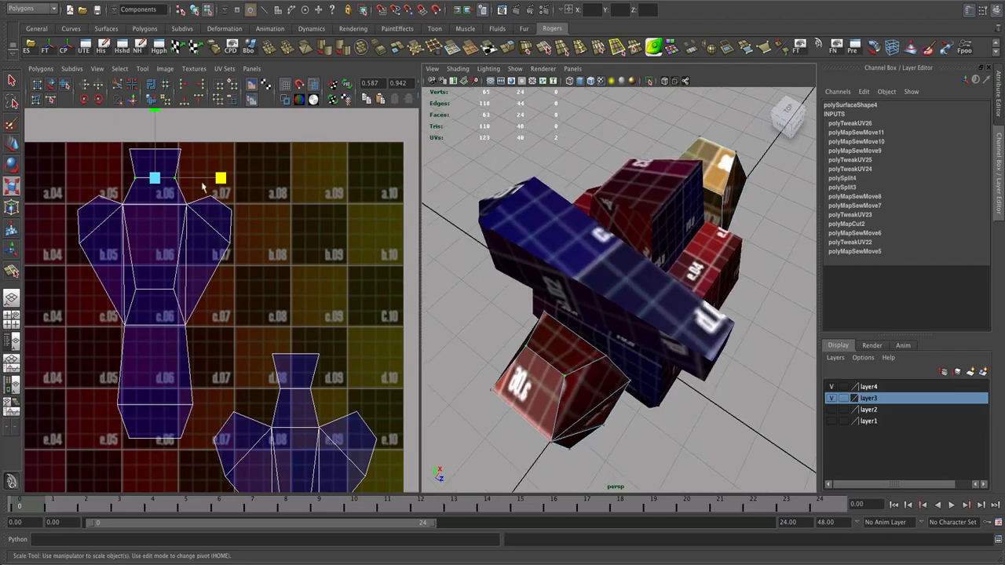
click(156, 152)
drag(223, 152, 240, 155)
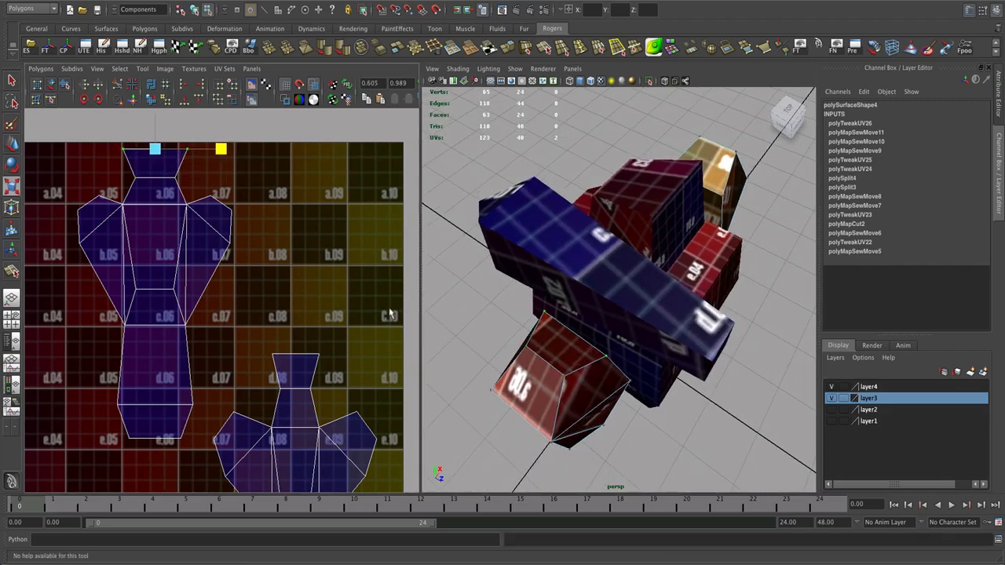
Scale the upper arm shell's two bottom UVs slightly apart horizontally.
alt+drag(479, 332, 341, 316)
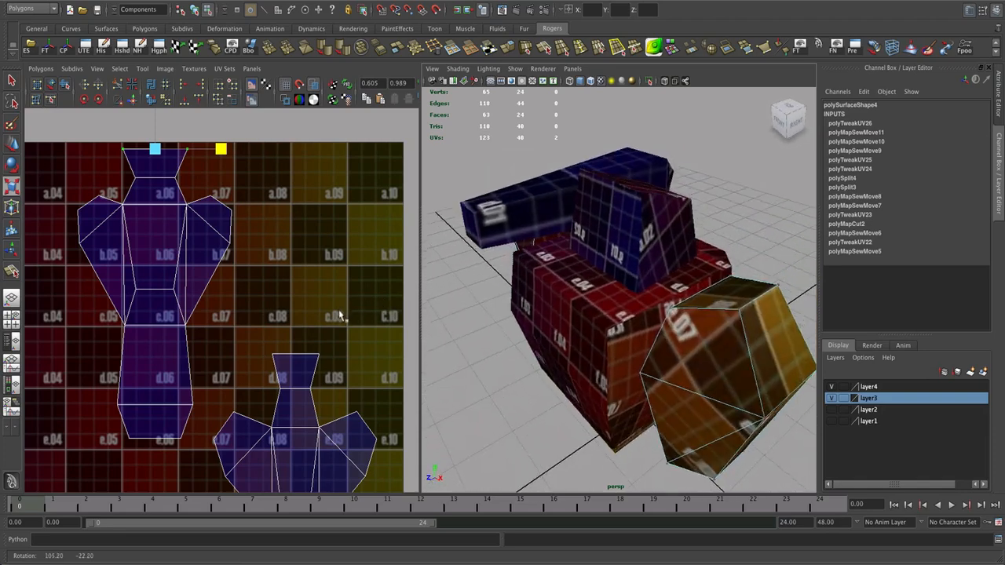
alt+right_drag(495, 271, 565, 262)
alt+drag(566, 262, 459, 277)
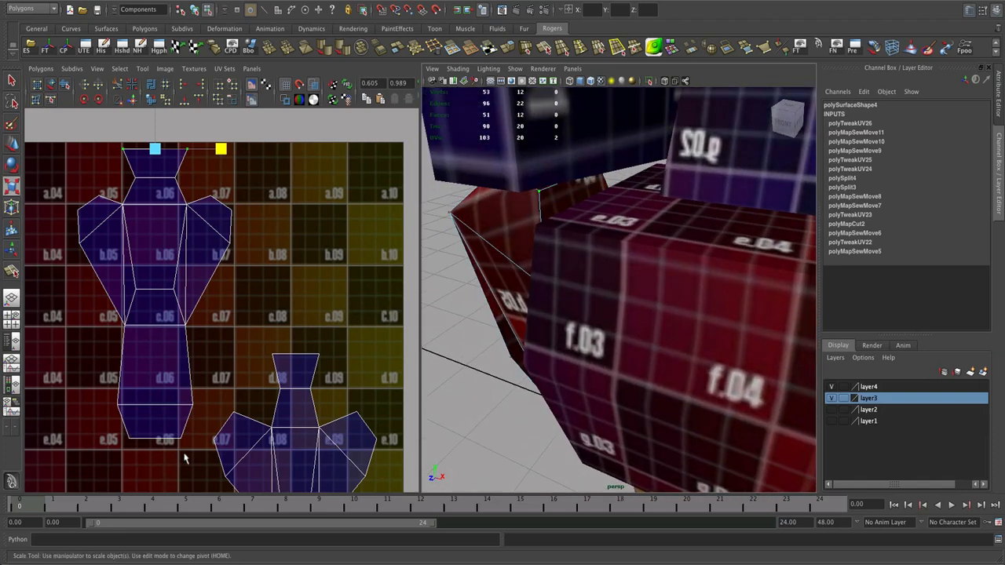
drag(186, 458, 110, 434)
drag(220, 441, 223, 440)
alt+right_drag(274, 406, 189, 382)
alt+right_drag(532, 346, 487, 339)
alt+drag(499, 338, 532, 304)
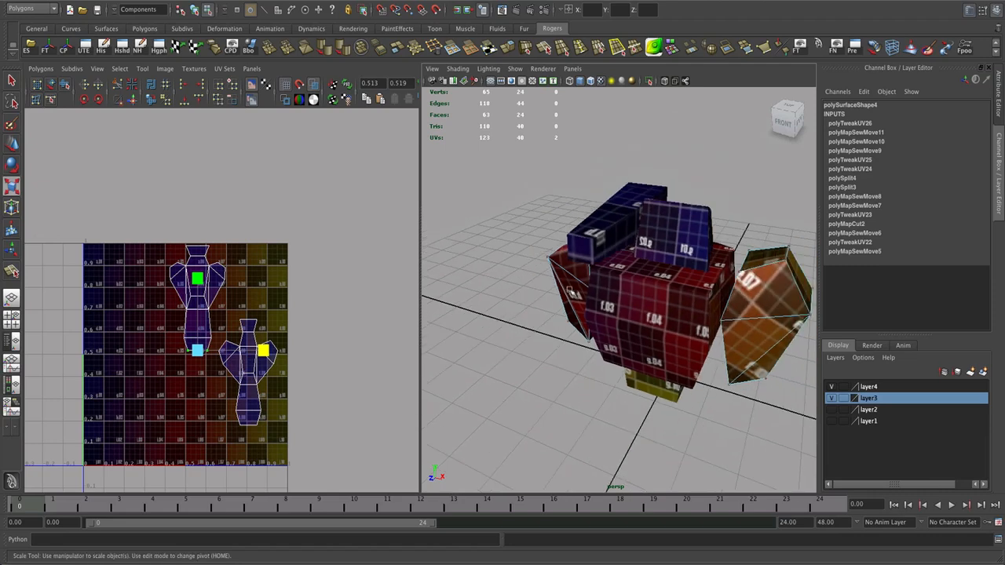
Return to object selection and select all the robot's parts to display their UV shells together.
right_drag(571, 290, 606, 283)
drag(536, 211, 779, 411)
scroll(196, 329, up, 2)
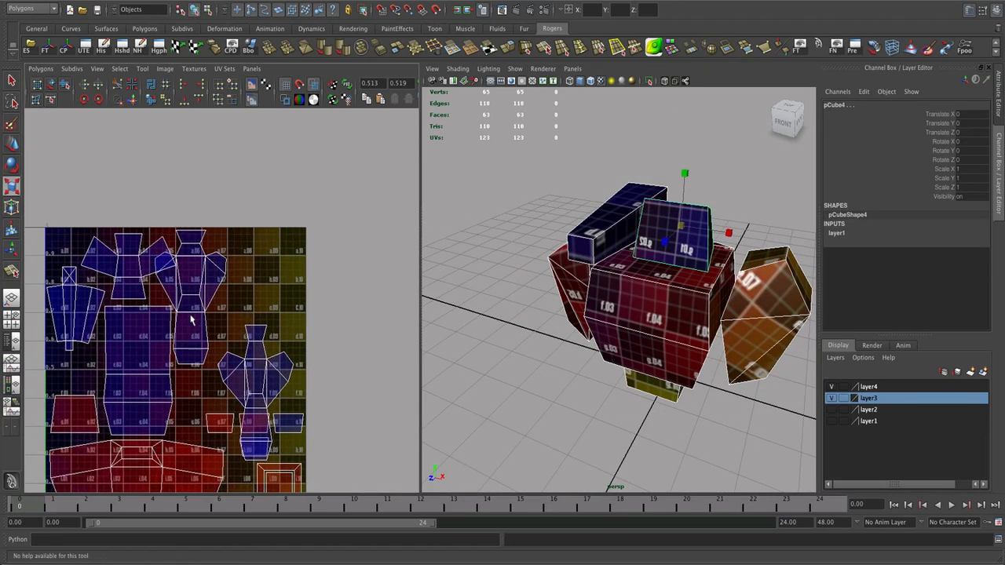
alt+middle_drag(271, 421, 265, 355)
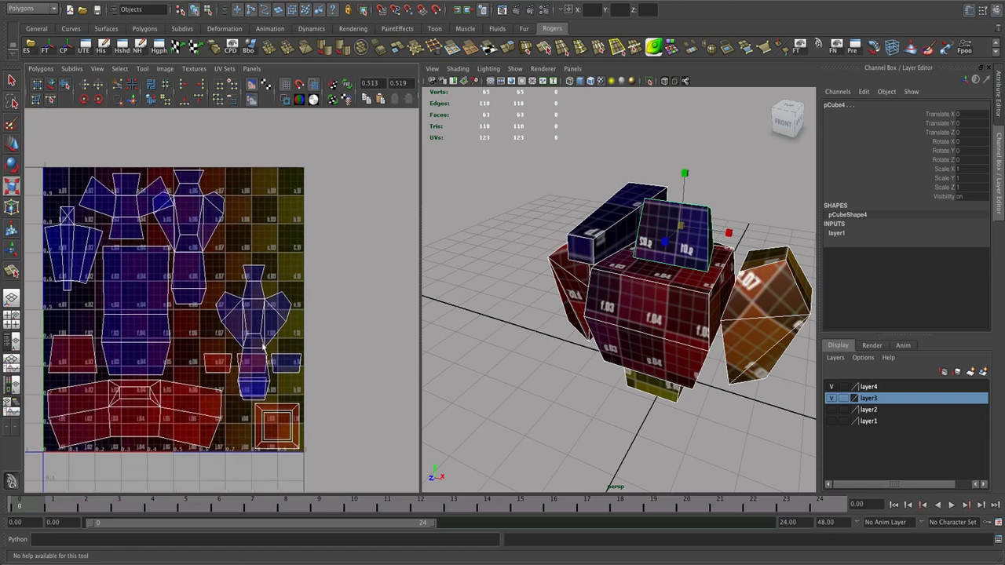
scroll(303, 360, up, 1)
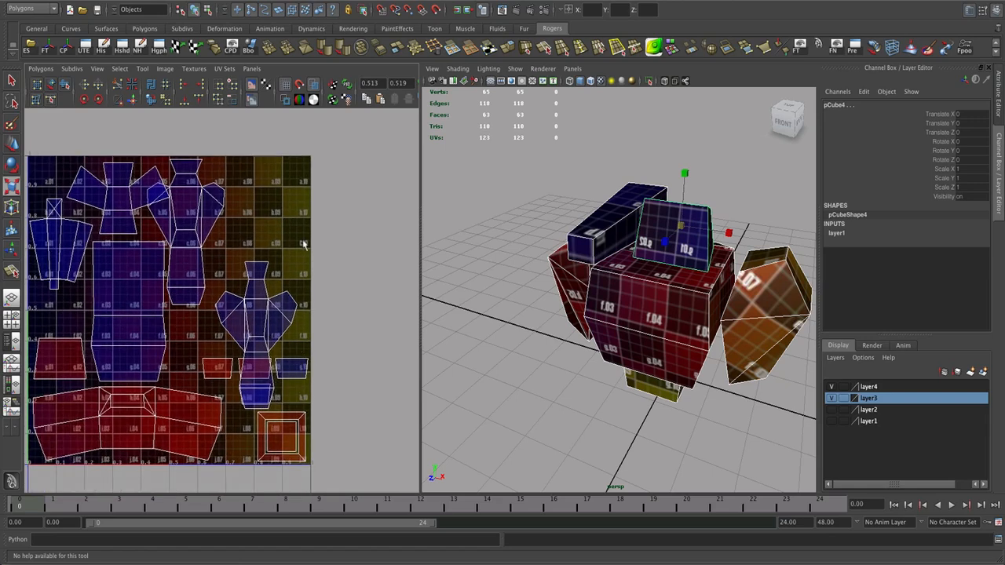
Move the lower arm shell up, clear of the small shells, and shift the other arm shell down beside it with the Move UV Shell tool.
click(51, 84)
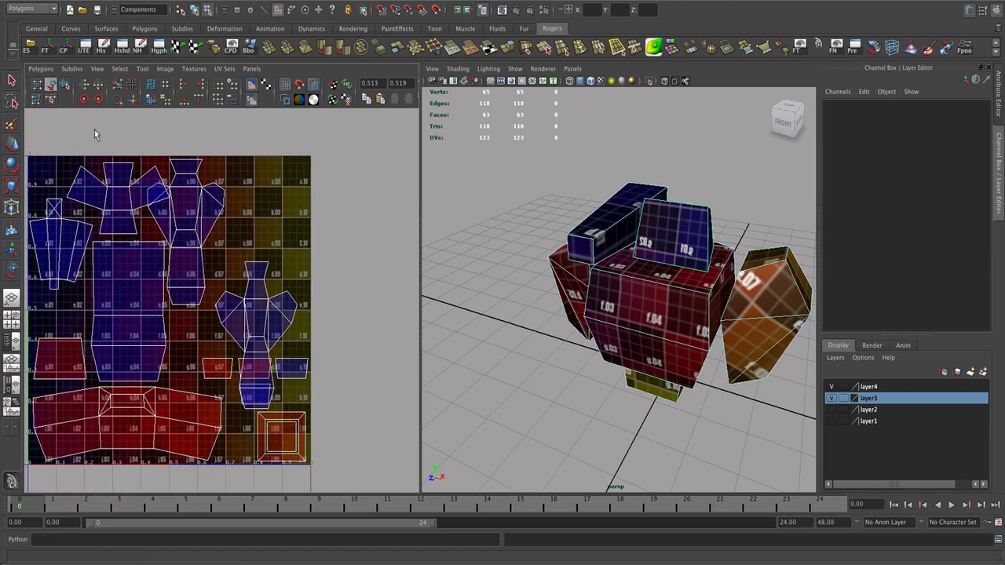
click(253, 306)
drag(256, 336, 269, 279)
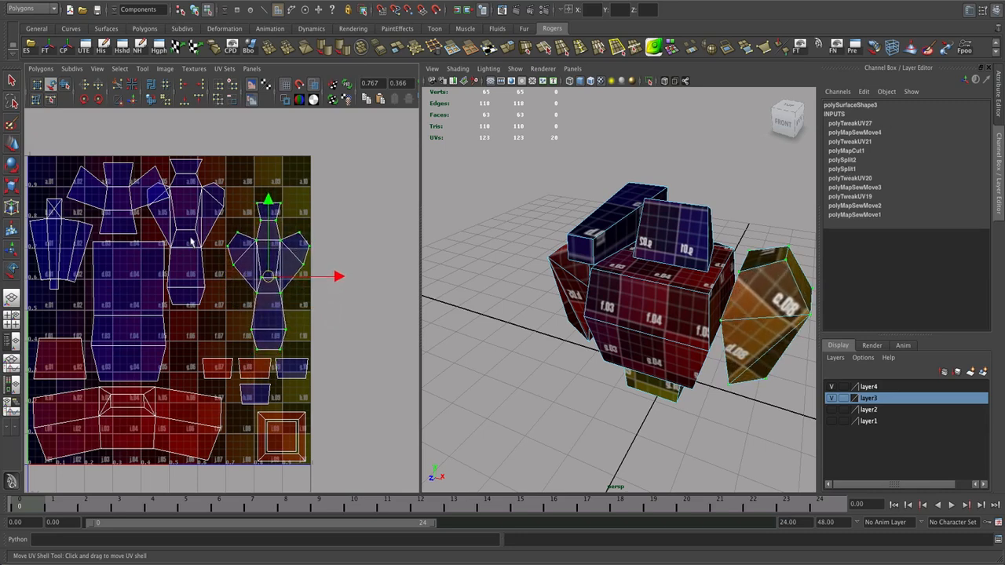
click(187, 235)
drag(187, 235, 200, 261)
key(w)
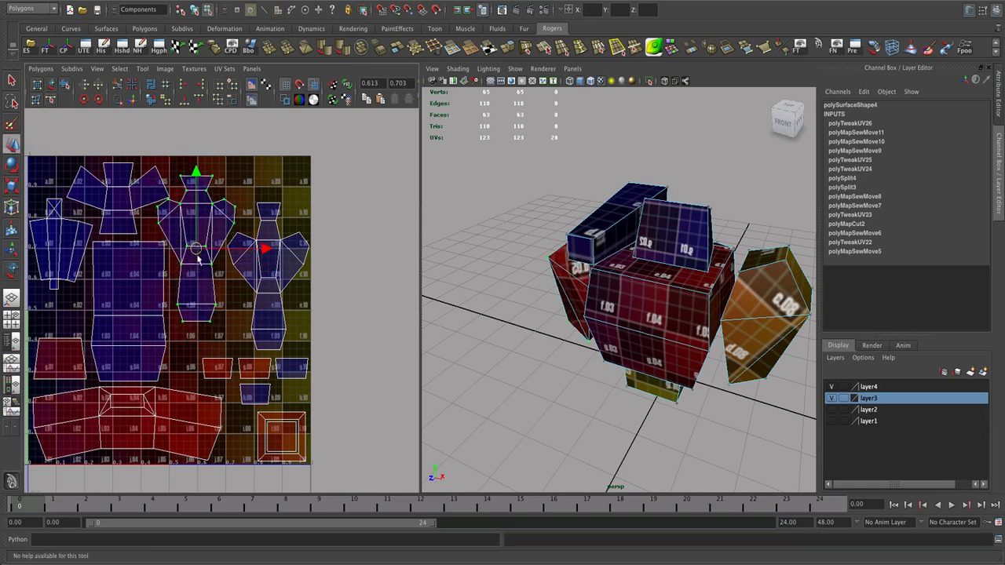
Select the faces of all the red shells, leaving out the blue ones, and flip their UVs horizontally.
click(69, 382)
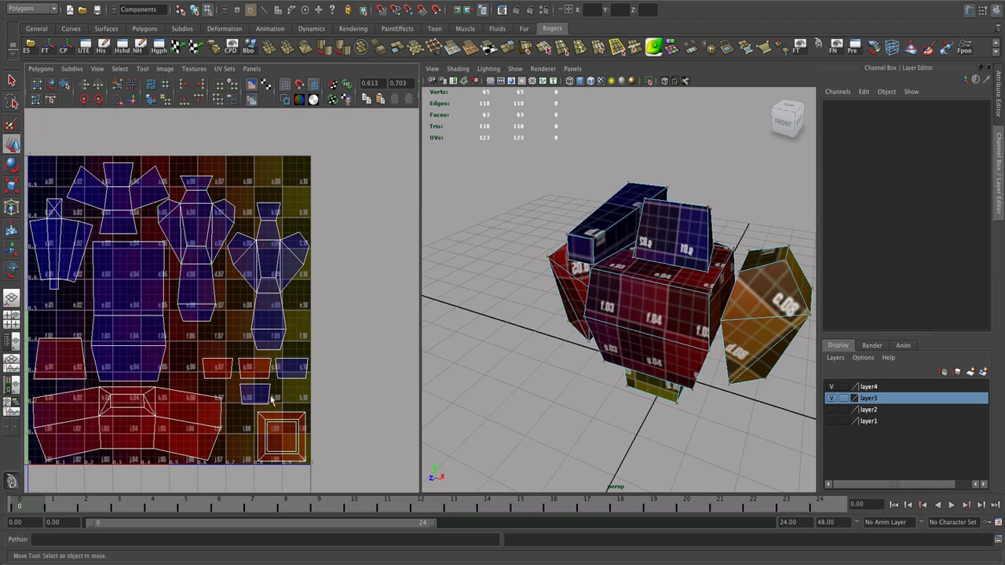
right_click(253, 375)
click(252, 398)
click(240, 380)
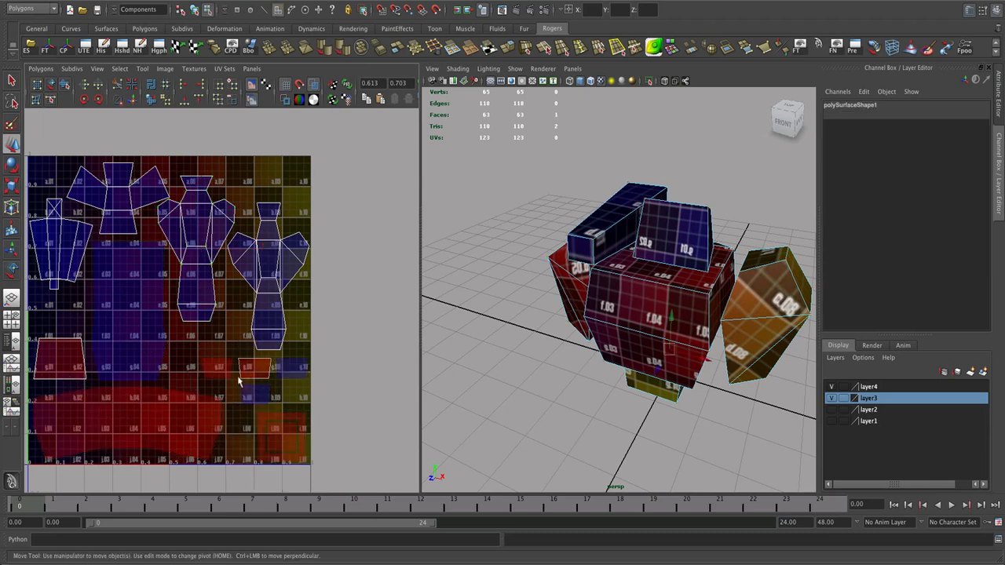
click(367, 425)
drag(381, 474, 34, 366)
ctrl+drag(168, 335, 147, 363)
ctrl+drag(317, 354, 250, 391)
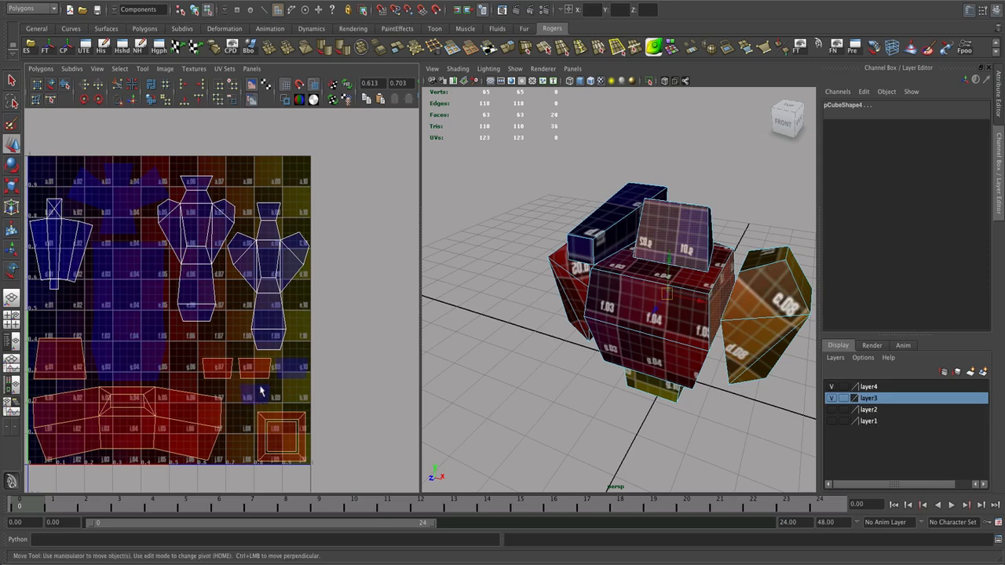
click(84, 84)
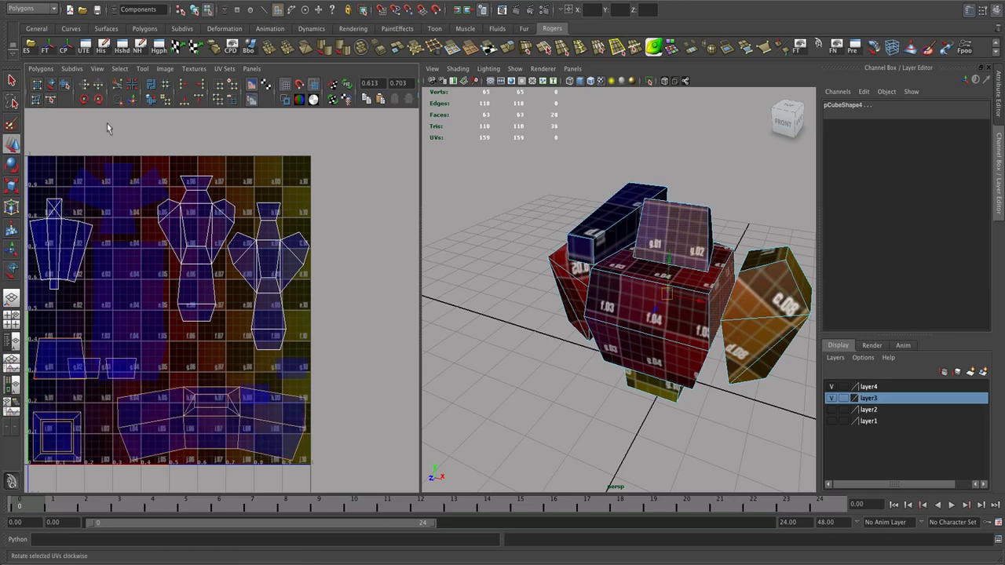
alt+right_drag(232, 283, 142, 287)
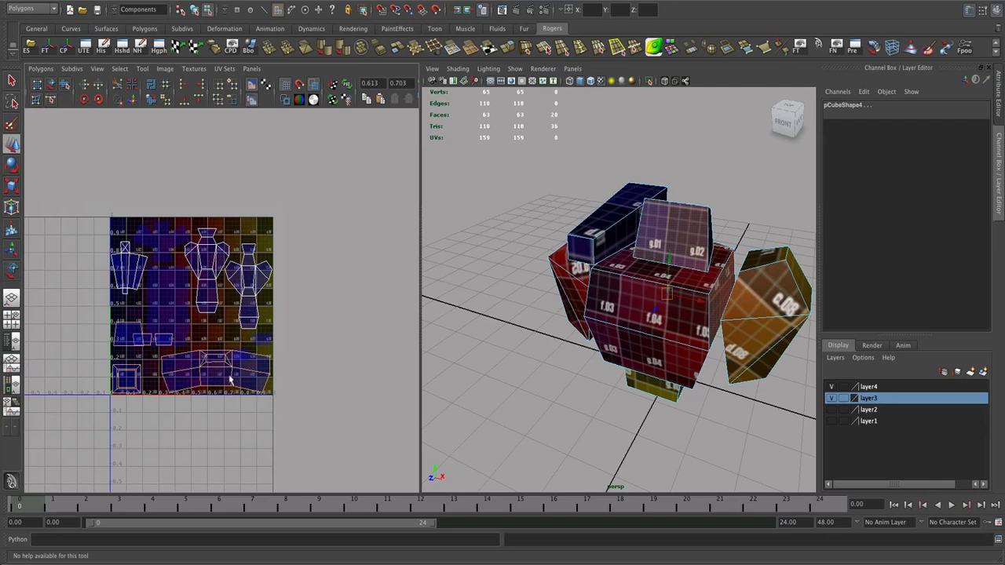
right_drag(229, 375, 266, 375)
drag(304, 413, 91, 317)
key(w)
click(315, 329)
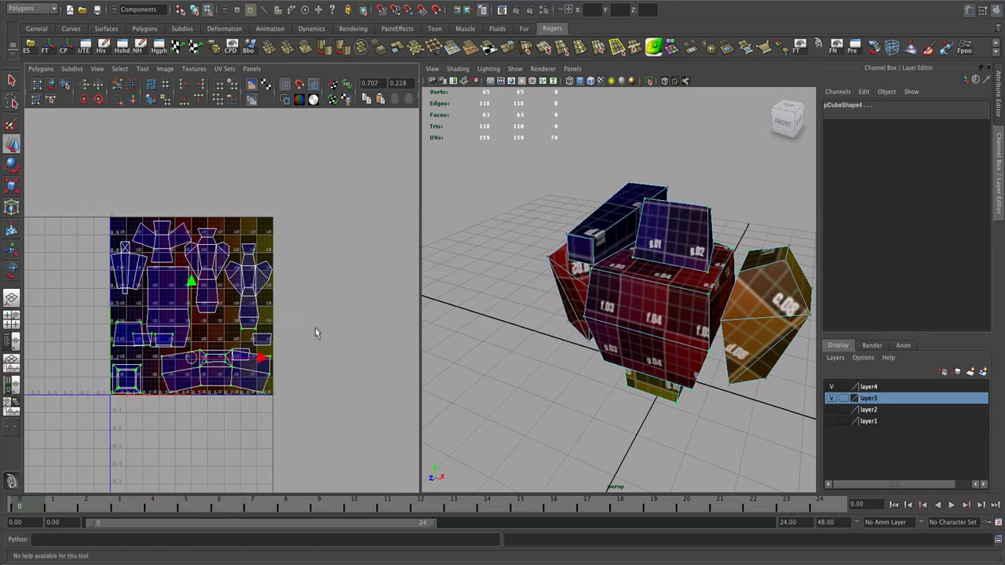
Try to move the overlapping small shells near the large torso shell, and undo the moves.
scroll(157, 345, up, 3)
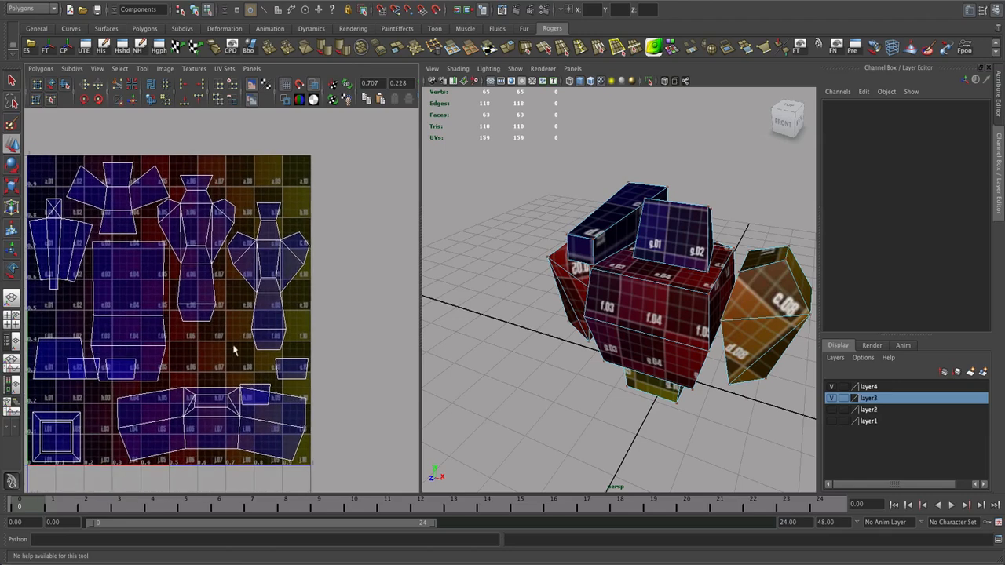
click(50, 84)
drag(144, 344, 254, 336)
mouse_move(186, 351)
mouse_down()
mouse_move(307, 347)
mouse_move(195, 344)
mouse_up()
key(ctrl+z)
key(ctrl+z)
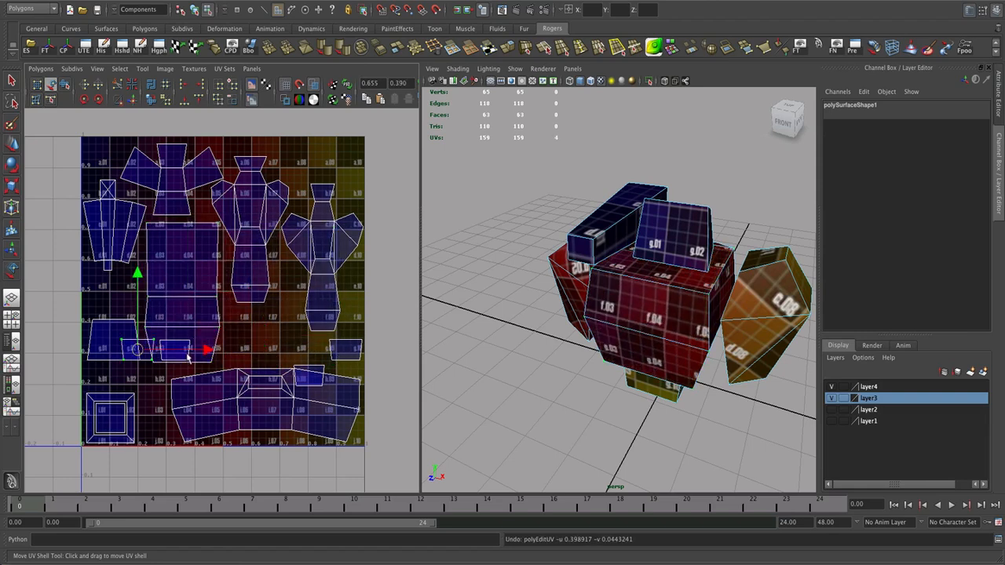
Move the large torso shell outside the UV square, and place the two small shells it overlapped in the free area near g.07 and g.08.
click(187, 351)
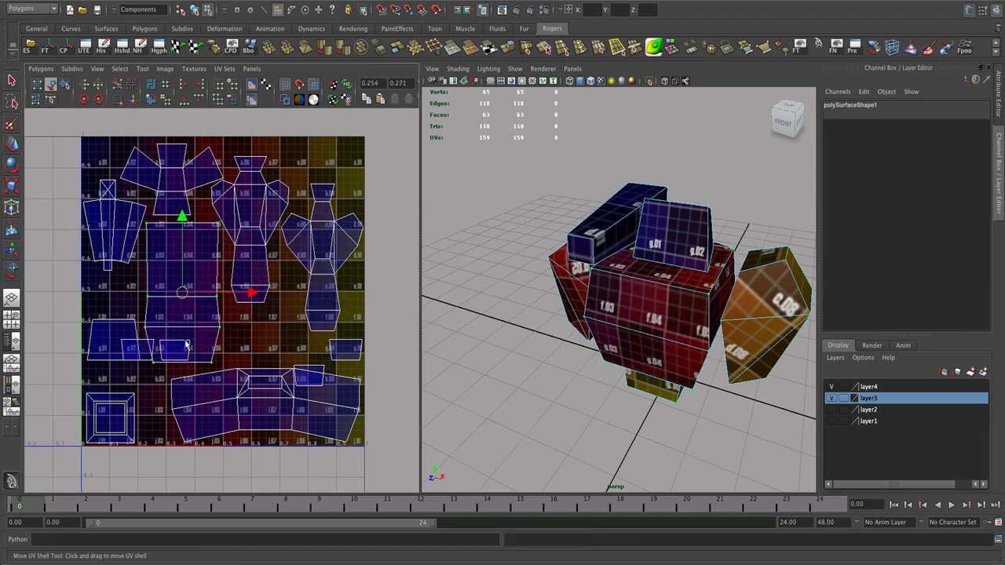
drag(185, 299, 20, 295)
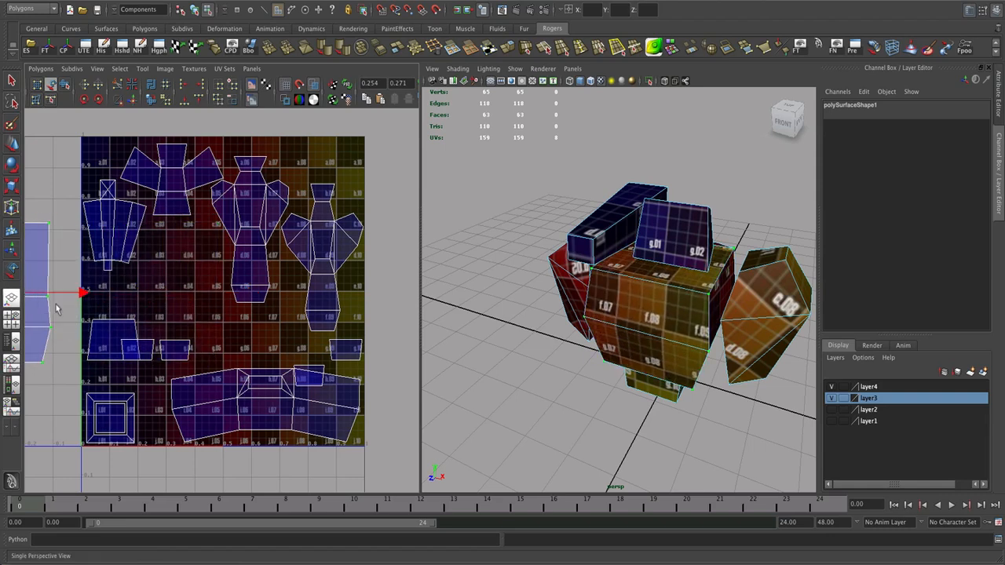
drag(176, 347, 307, 343)
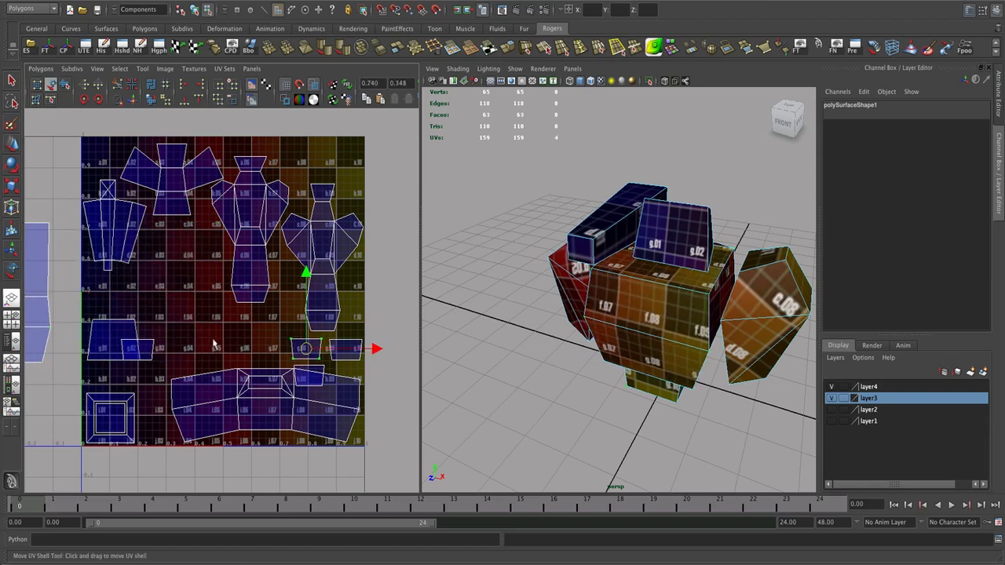
click(145, 343)
drag(146, 344, 271, 343)
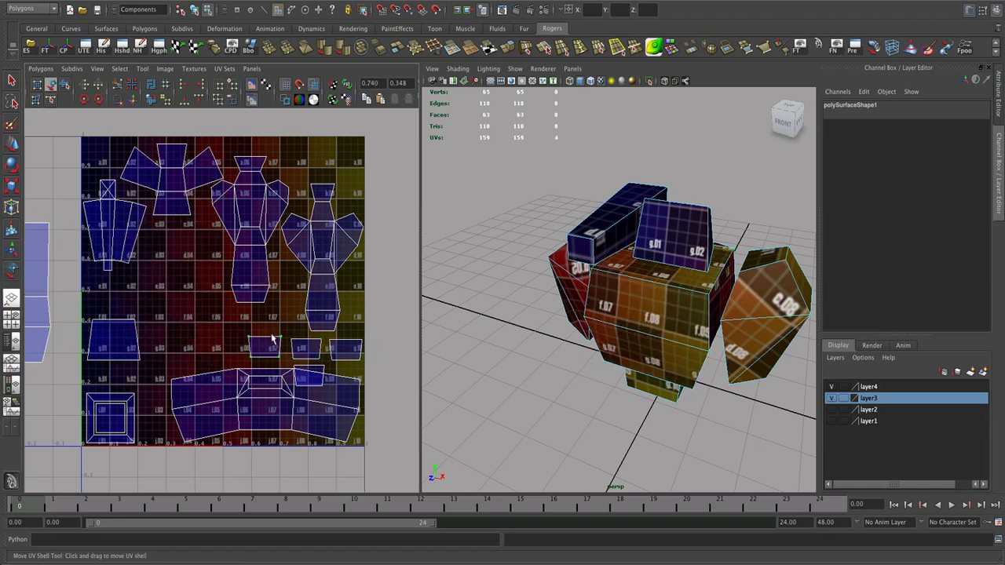
Select the split diagonal corner edges of the small square shell and join them with Move and Sew UV Edges.
scroll(141, 379, down, 2)
click(143, 380)
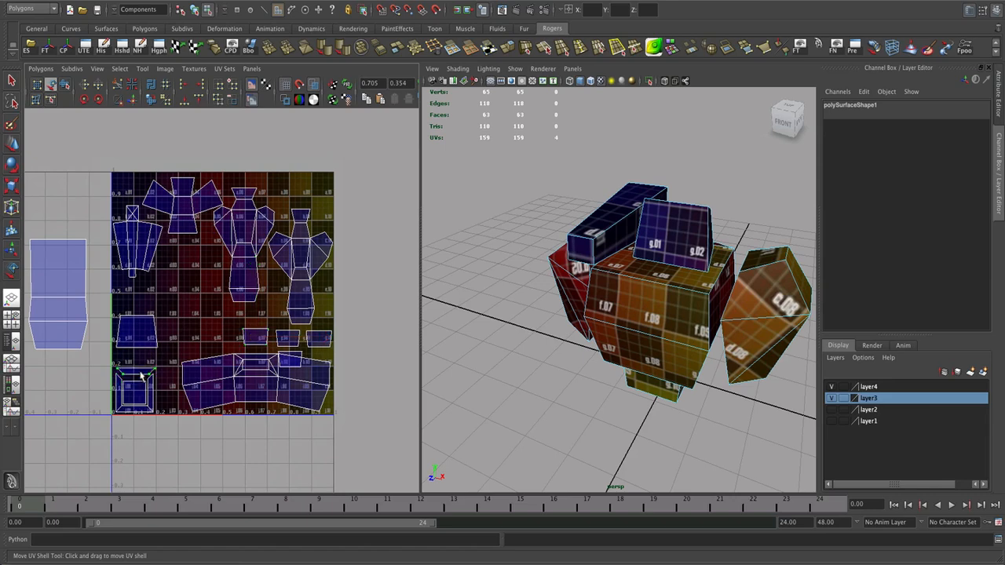
key(ctrl+z)
alt+middle_drag(151, 390, 235, 383)
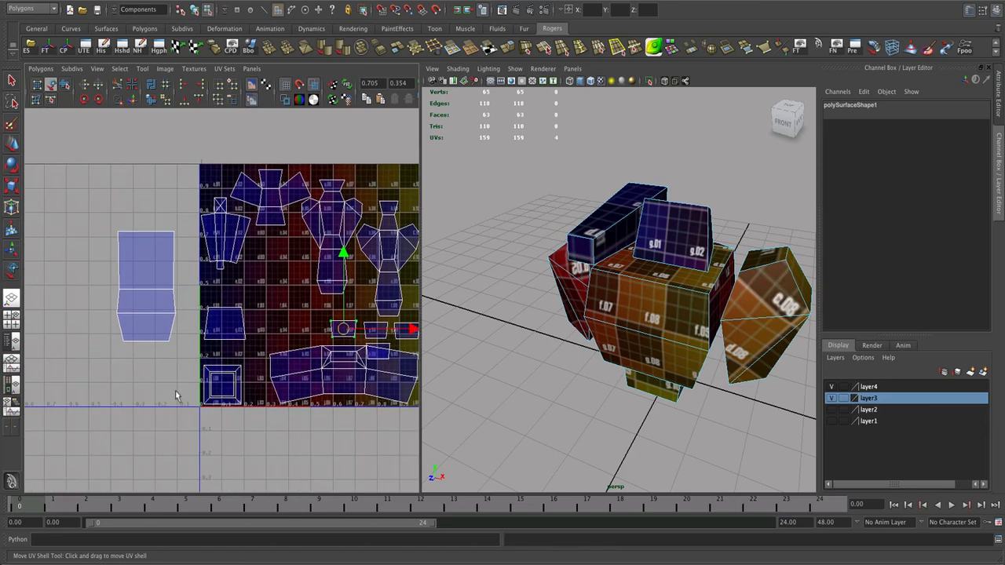
alt+right_drag(176, 395, 262, 407)
alt+middle_drag(271, 381, 269, 339)
key(w)
key(F12)
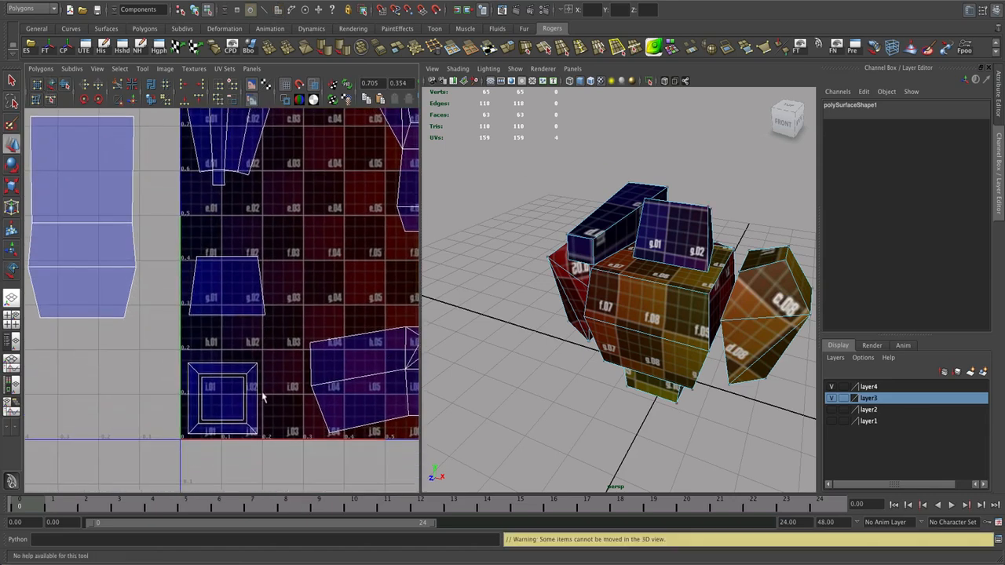
alt+right_drag(254, 377, 326, 378)
alt+middle_drag(326, 379, 330, 326)
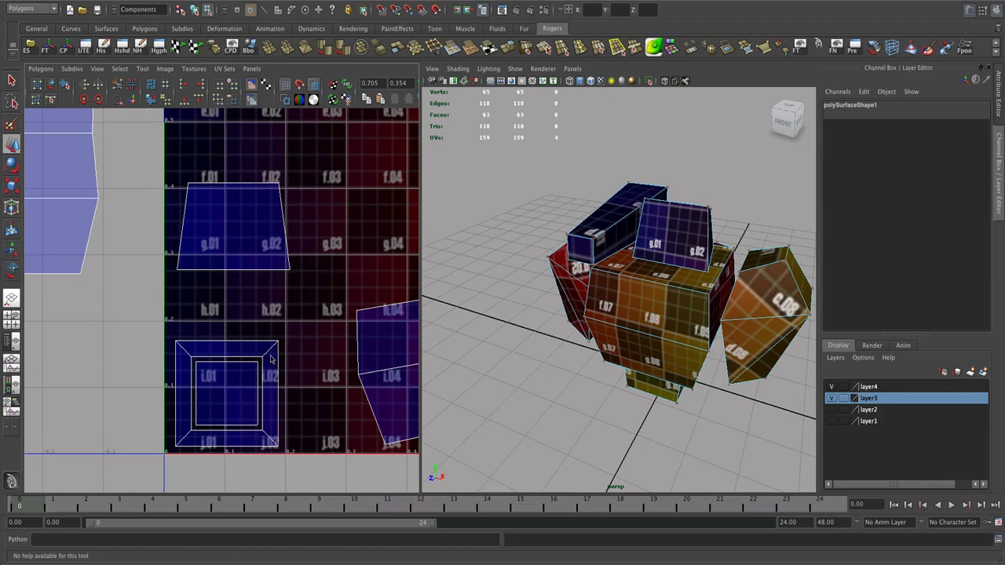
right_drag(271, 359, 273, 336)
click(198, 359)
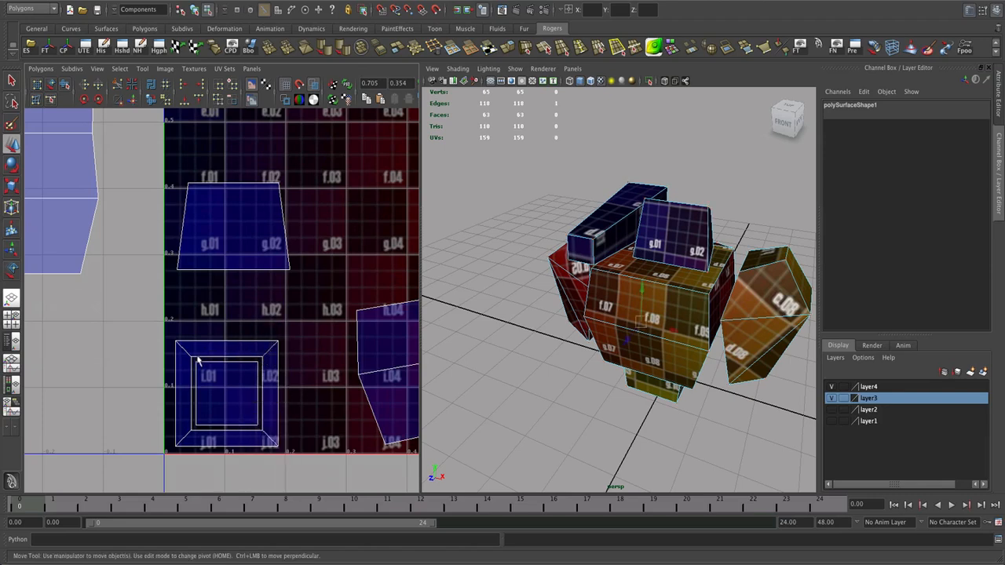
shift+click(184, 424)
shift+click(185, 436)
shift+click(269, 437)
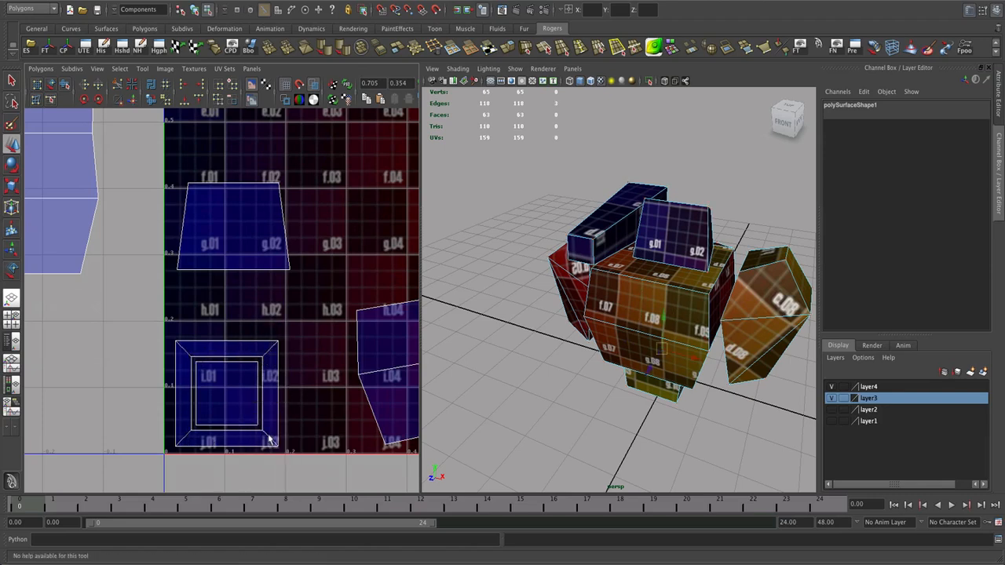
click(131, 103)
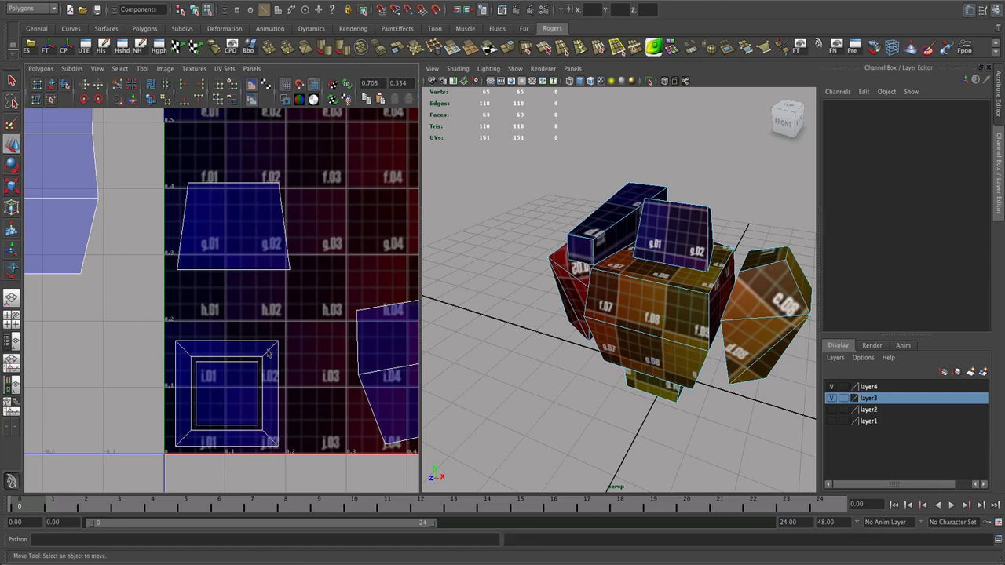
Select all UVs of the small square shell and move it below the UV square.
right_drag(267, 350, 307, 350)
drag(316, 315, 134, 465)
alt+right_drag(278, 398, 235, 343)
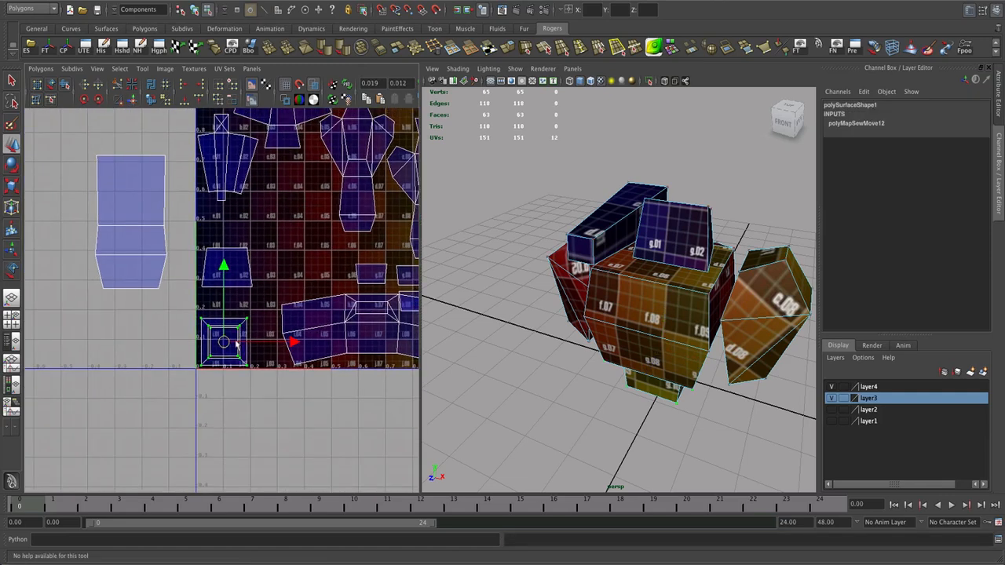
drag(228, 346, 233, 446)
alt+middle_drag(234, 446, 119, 386)
alt+right_drag(120, 386, 175, 304)
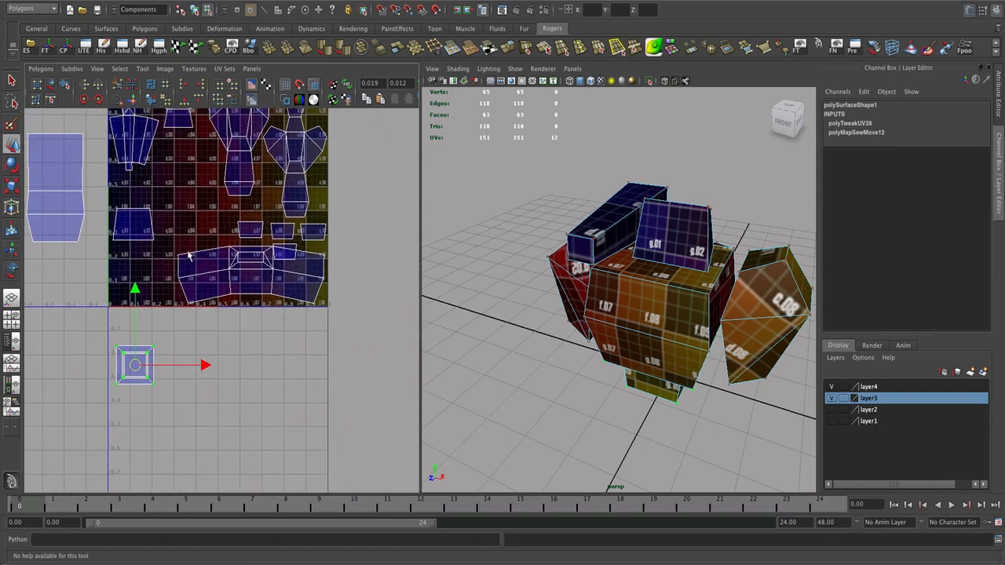
Move the small shell overlapping the wide shell out beyond the UV square with the Move UV Shell tool.
click(51, 84)
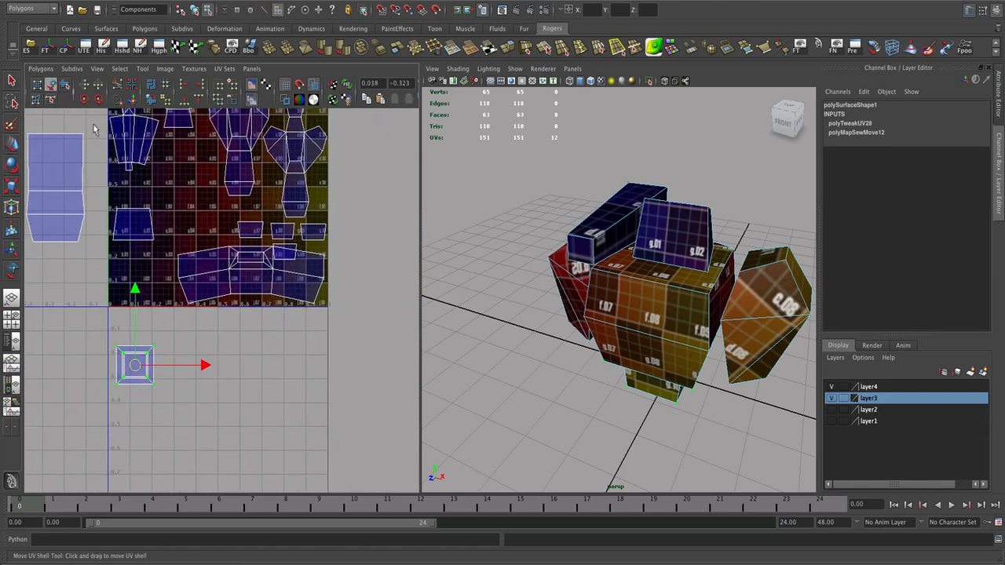
click(196, 283)
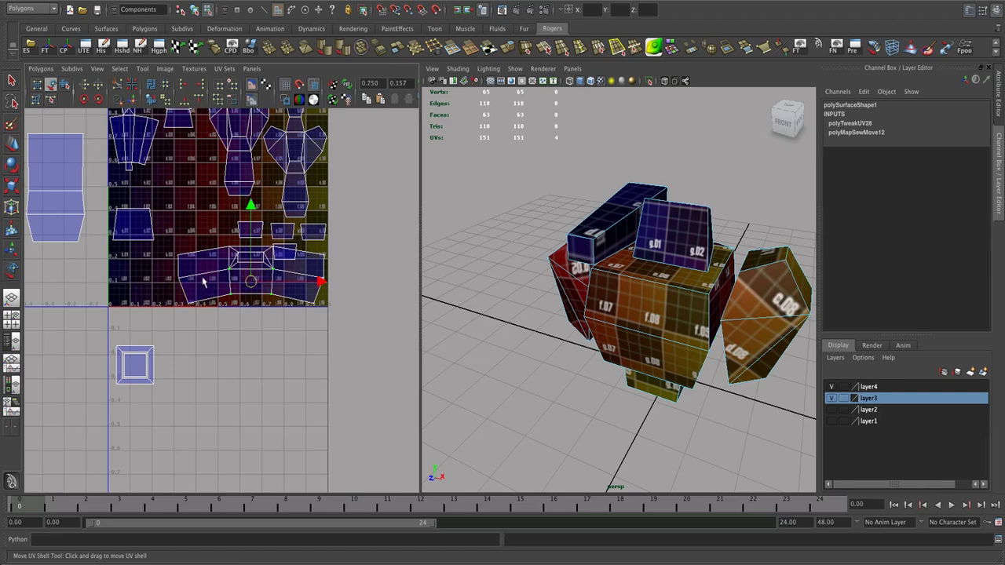
key(ctrl+z)
alt+right_drag(277, 279, 363, 272)
alt+middle_drag(334, 249, 228, 310)
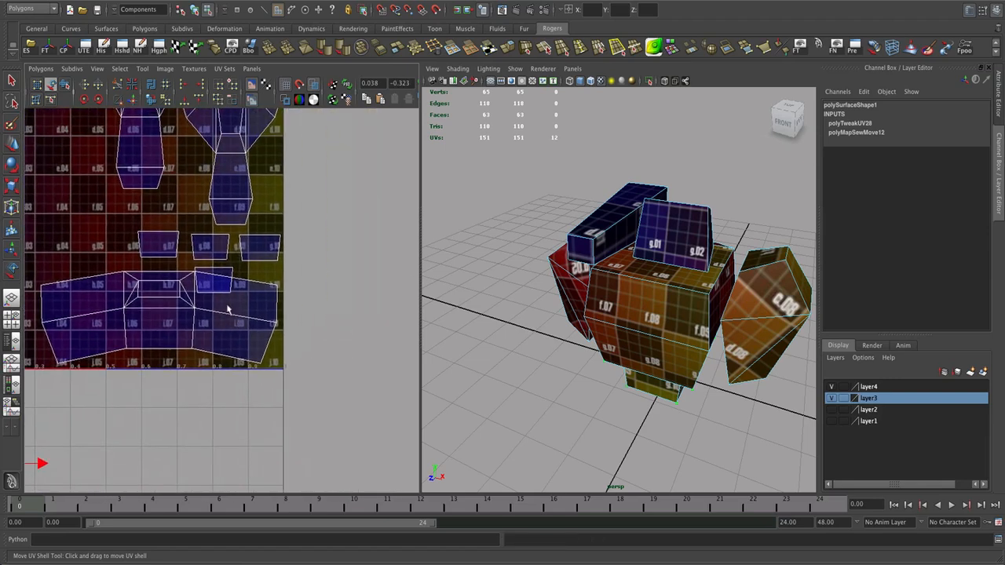
drag(214, 292, 296, 291)
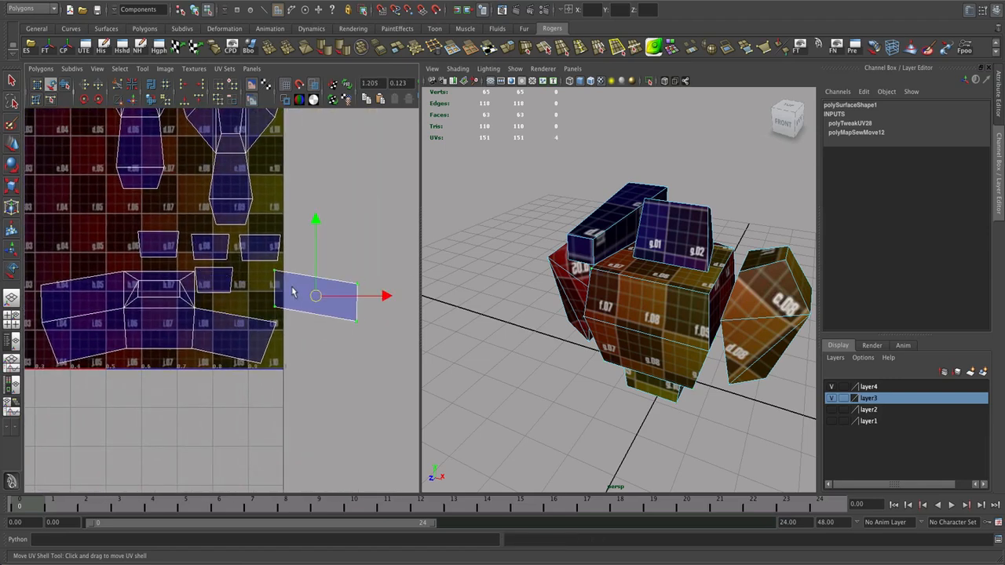
key(ctrl+z)
drag(226, 271, 373, 245)
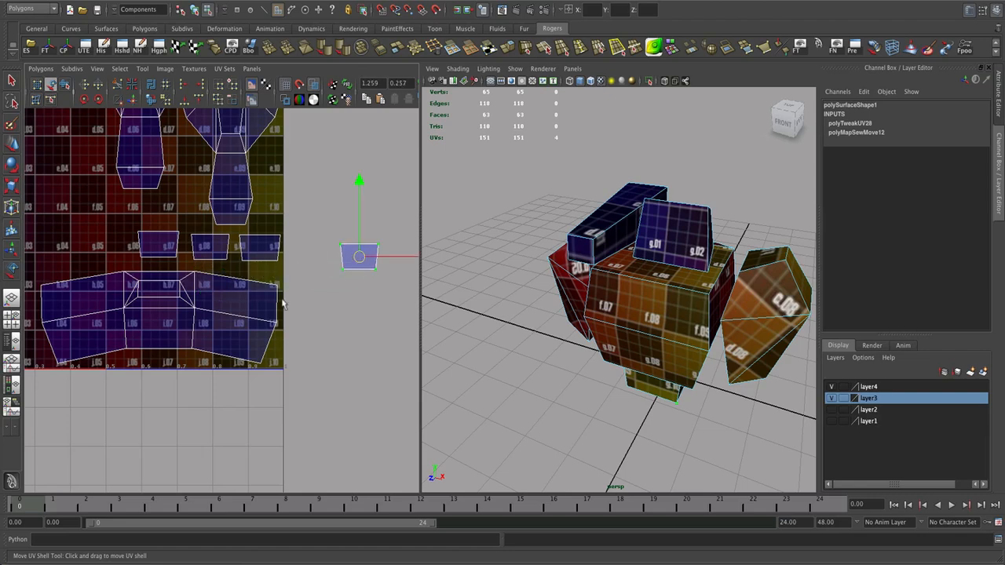
right_click(239, 309)
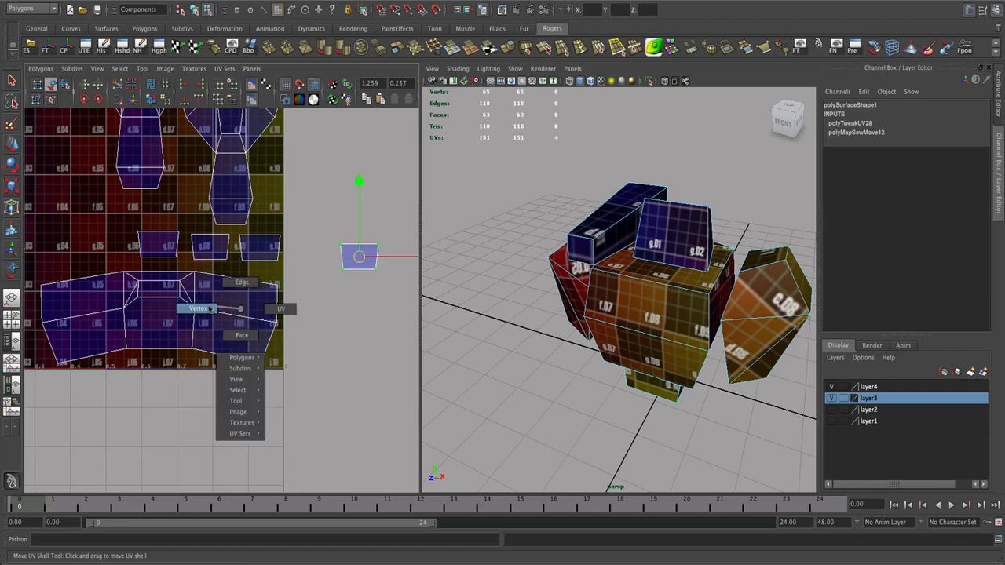
click(242, 282)
right_drag(234, 316, 201, 316)
drag(308, 405, 62, 304)
click(157, 390)
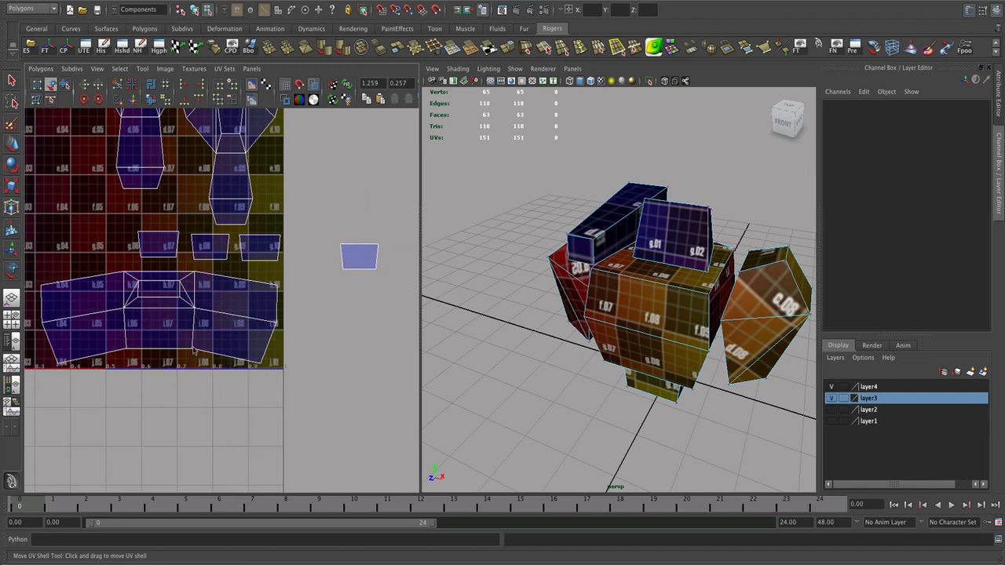
Select all UVs of the wide shell and merge them.
right_drag(193, 346, 238, 351)
drag(314, 401, 35, 271)
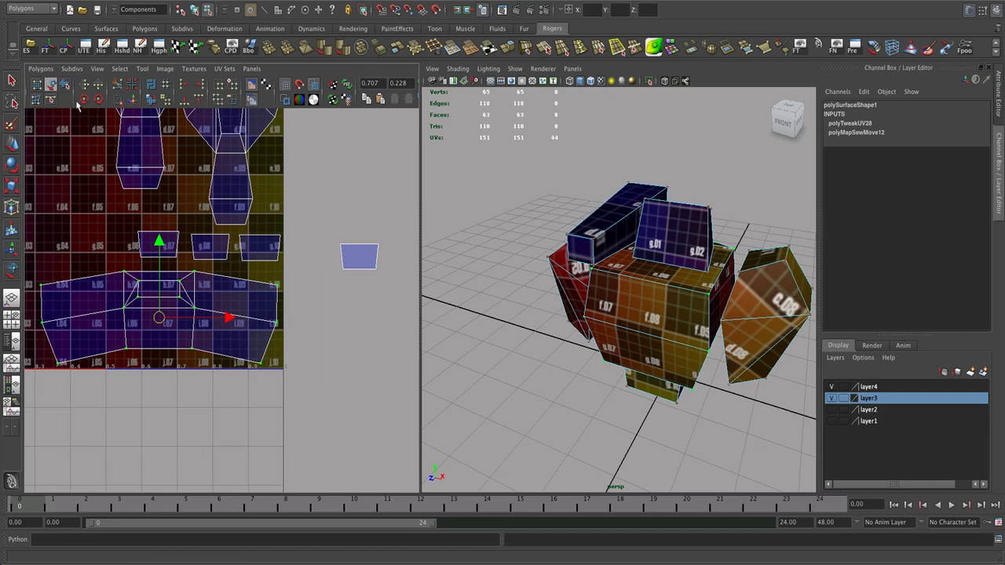
key(w)
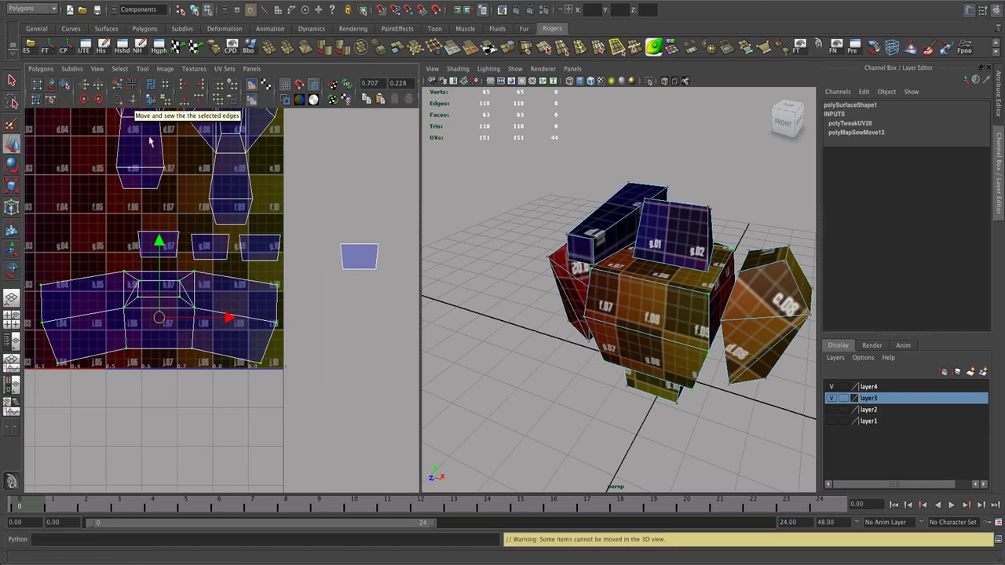
alt+middle_drag(135, 203, 207, 220)
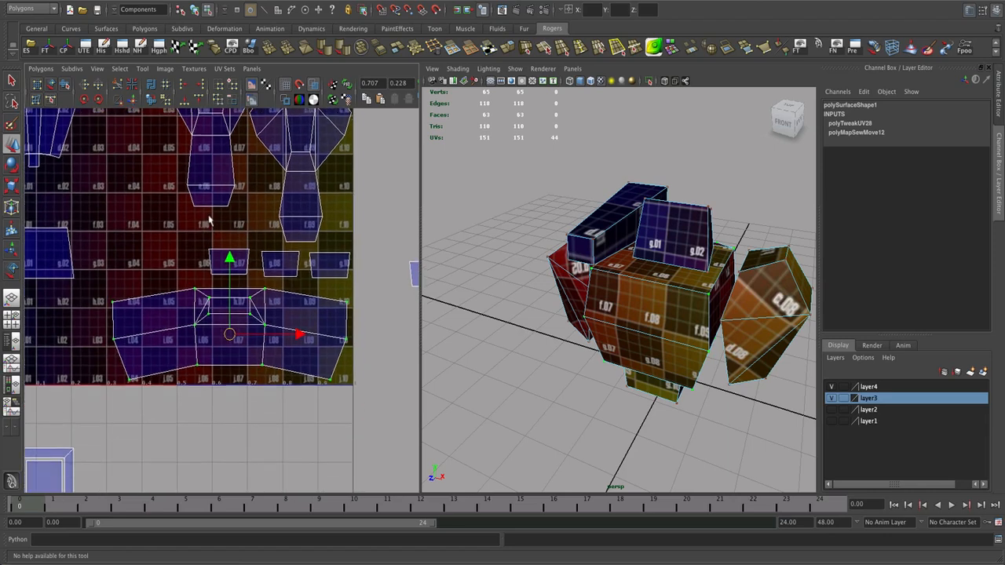
click(119, 103)
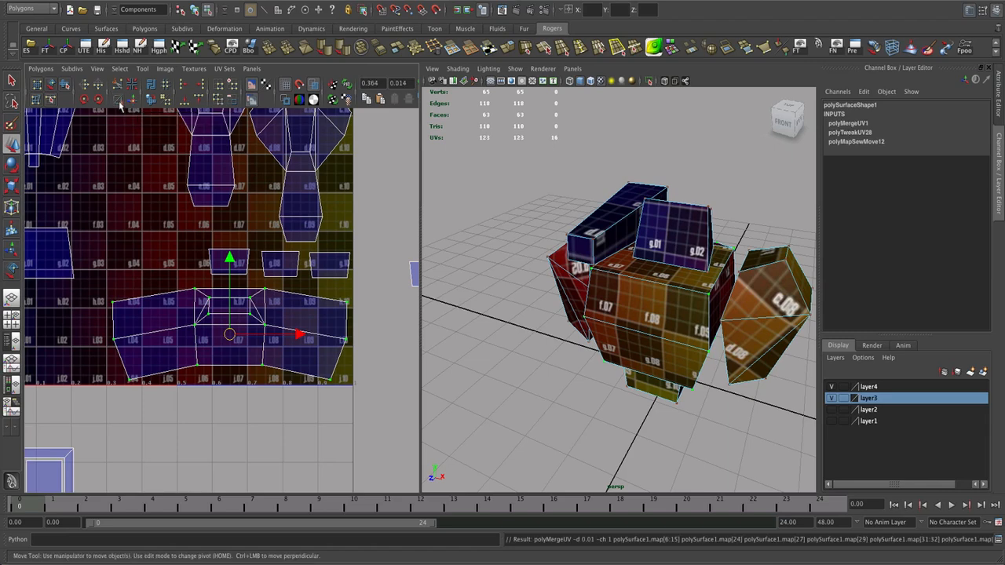
Move the wide shell into the lower-left corner of the UV square with the Move UV Shell tool.
click(165, 286)
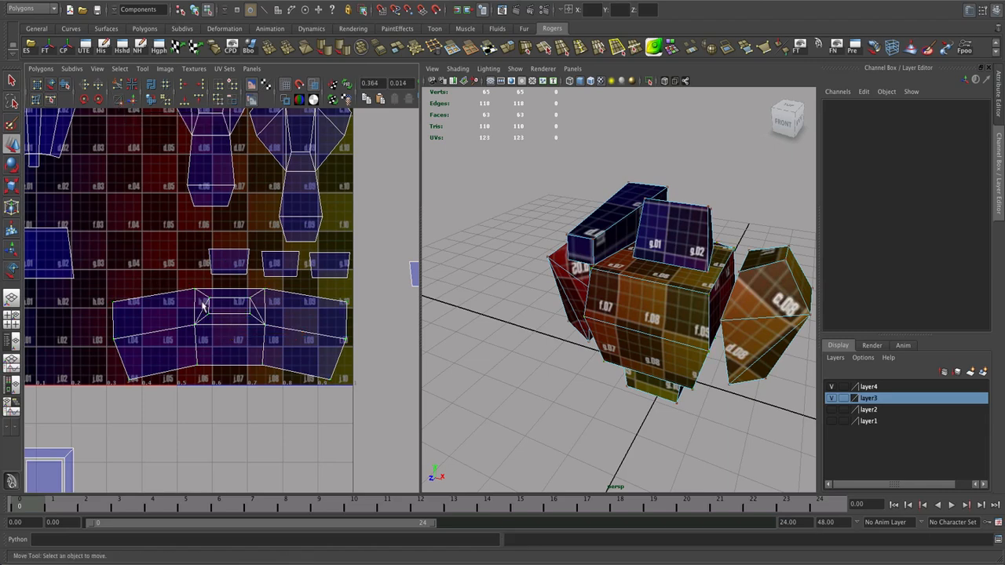
click(51, 84)
scroll(214, 308, down, 3)
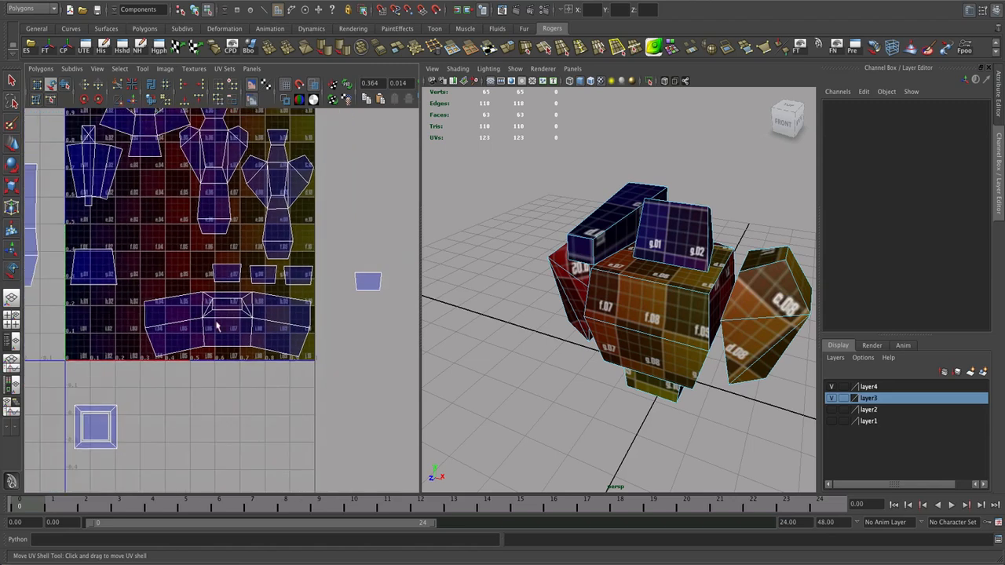
click(218, 326)
drag(228, 325, 154, 327)
scroll(167, 330, down, 1)
scroll(168, 331, down, 1)
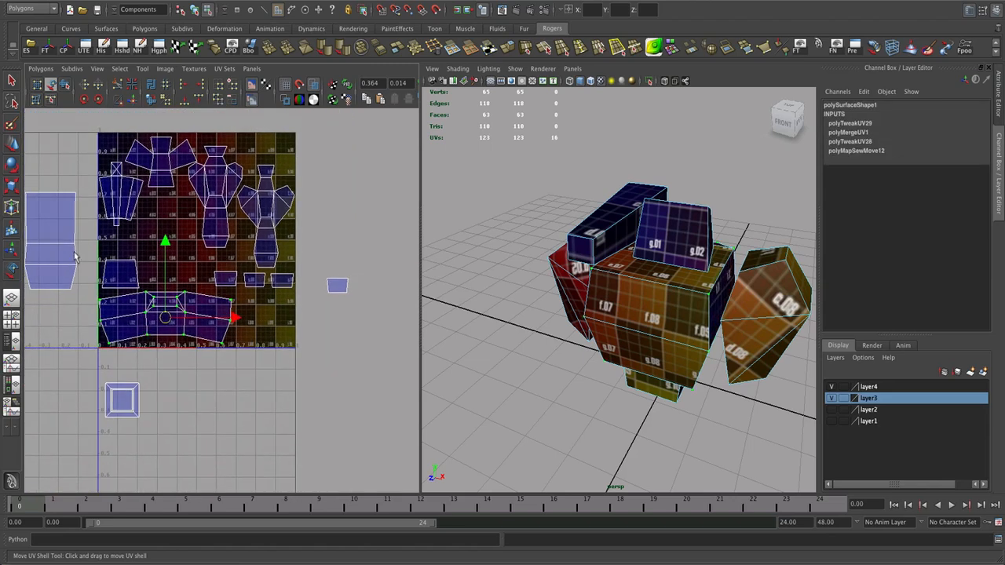
Move the large torso shell back into the UV square, directly above the wide shell.
click(72, 264)
drag(51, 242, 168, 241)
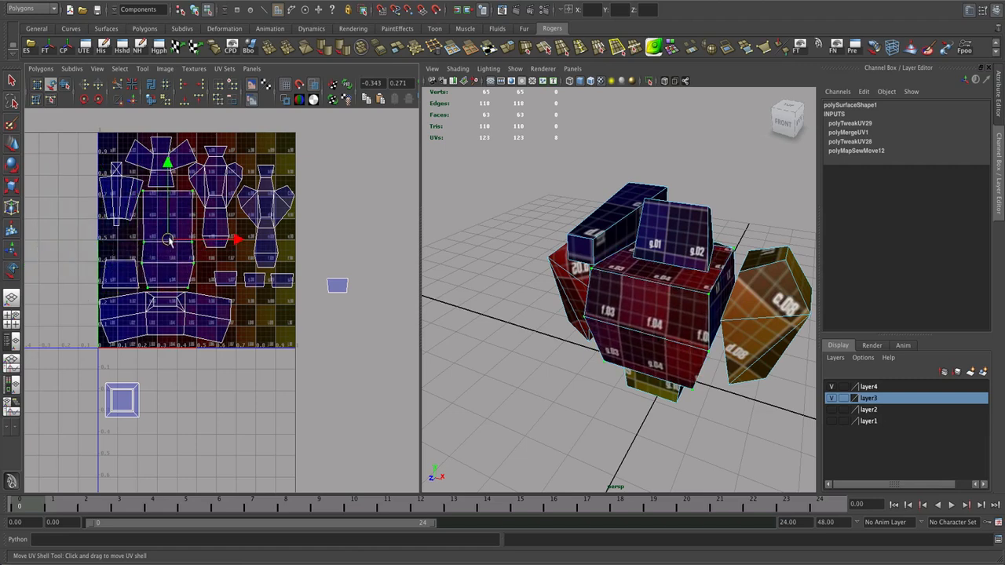
click(153, 382)
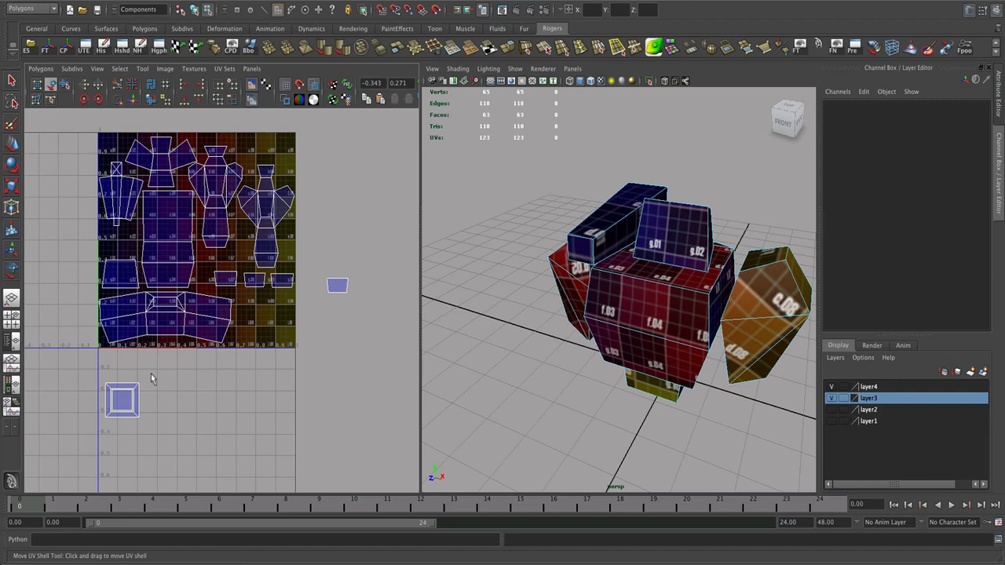
Move the square shell into the lower-right corner of the UV square, and the stray small shell into the gap above and beside it.
key(w)
drag(150, 379, 81, 464)
drag(123, 398, 275, 330)
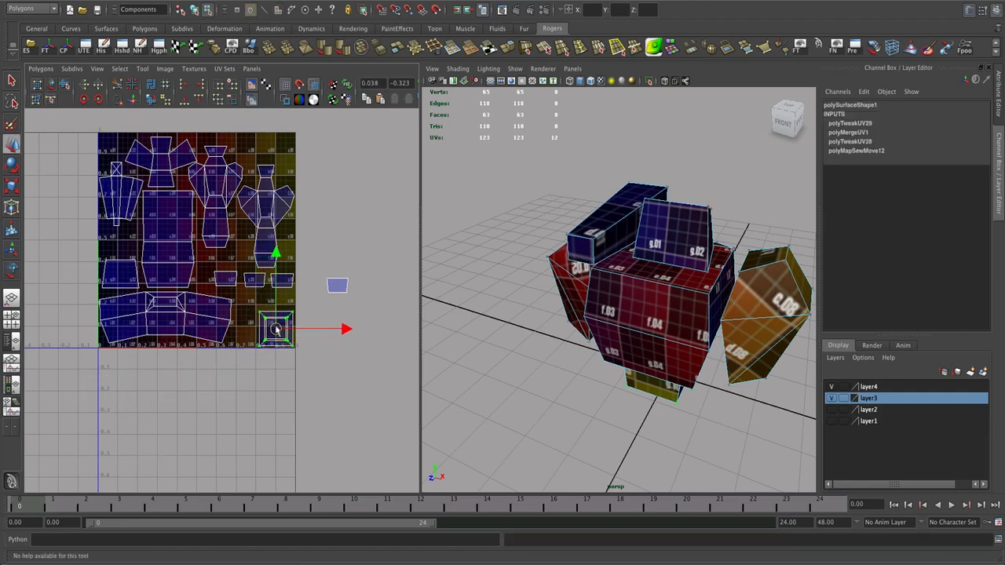
drag(362, 275, 253, 298)
alt+right_drag(316, 350, 302, 373)
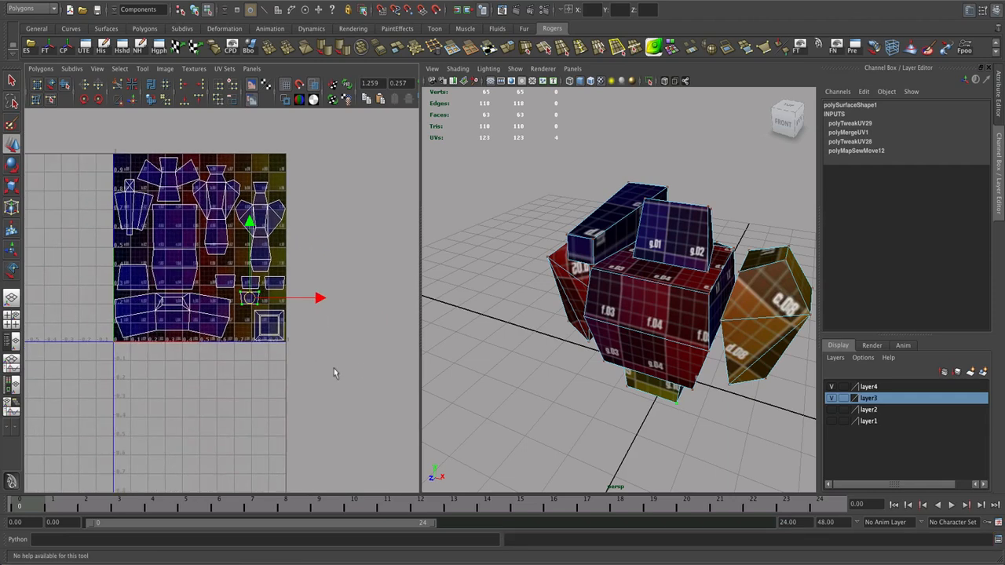
Select all the robot's parts in the perspective view, and select all their UVs in the layout.
alt+right_drag(611, 363, 683, 305)
click(544, 365)
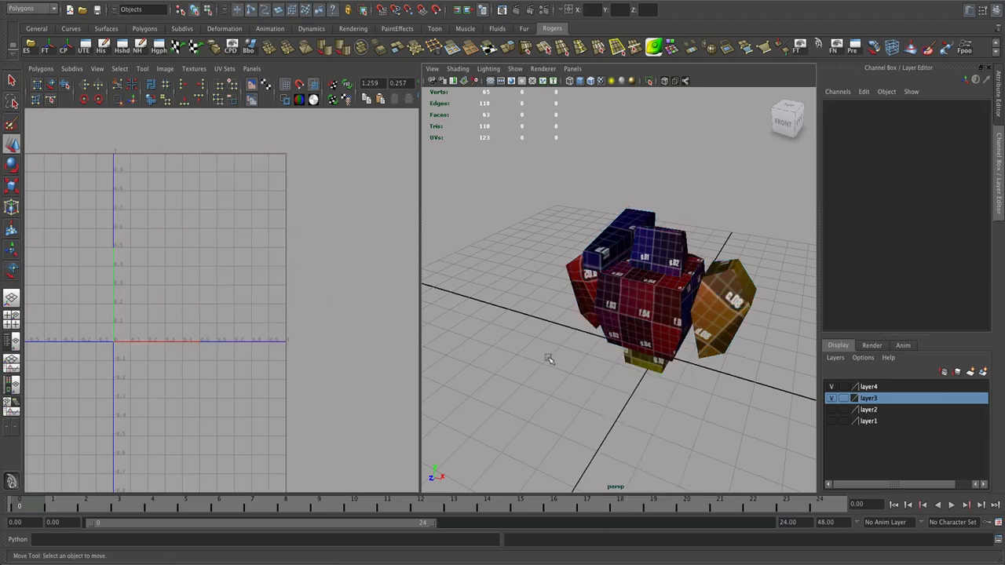
drag(541, 239, 757, 411)
alt+right_drag(682, 410, 614, 398)
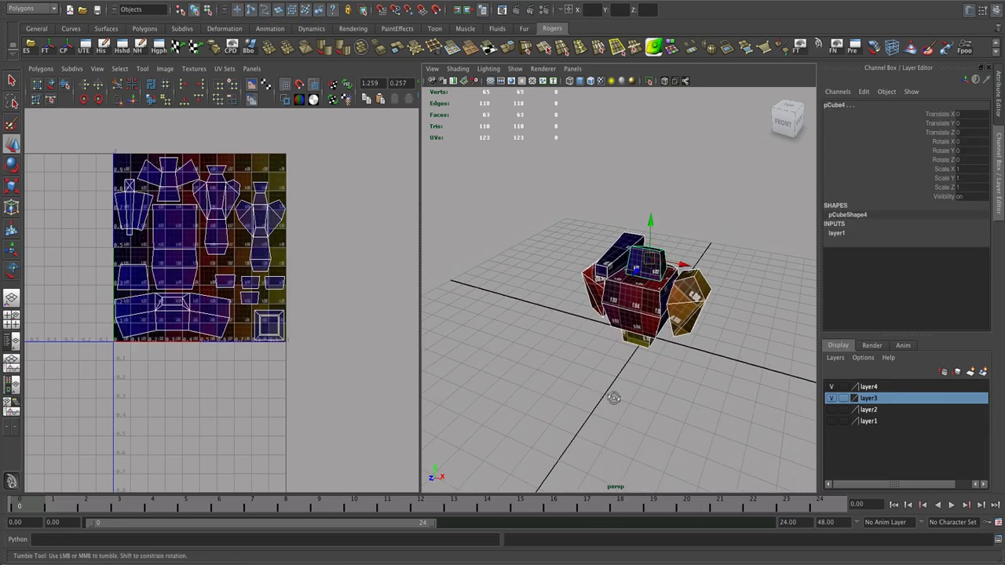
mouse_move(614, 398)
alt+mouse_down()
mouse_move(605, 406)
mouse_move(615, 411)
mouse_move(729, 404)
mouse_move(620, 395)
mouse_move(589, 404)
mouse_move(650, 399)
mouse_move(548, 412)
mouse_move(665, 411)
mouse_move(647, 404)
mouse_move(663, 409)
mouse_move(667, 399)
mouse_move(633, 398)
alt+mouse_up()
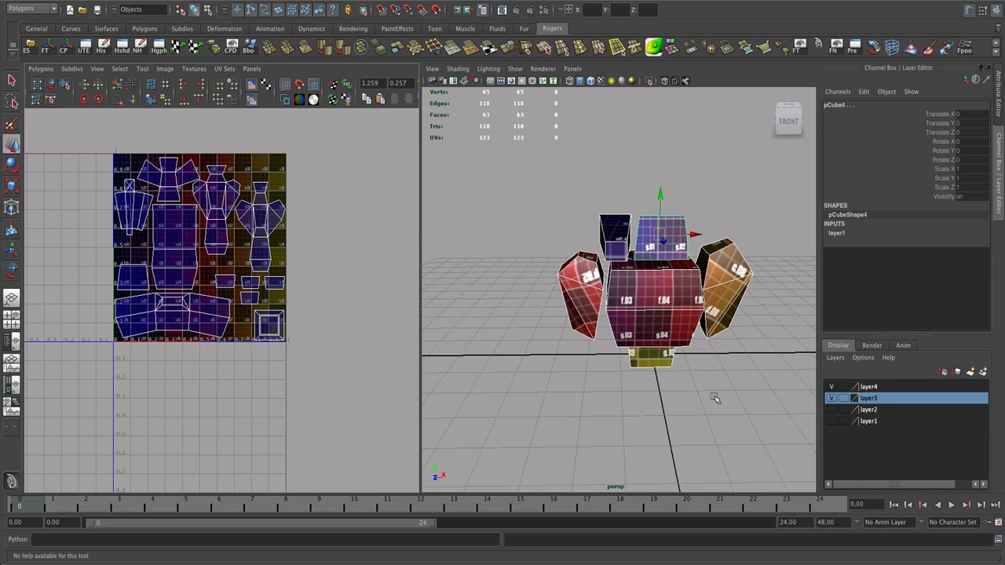
right_click(250, 231)
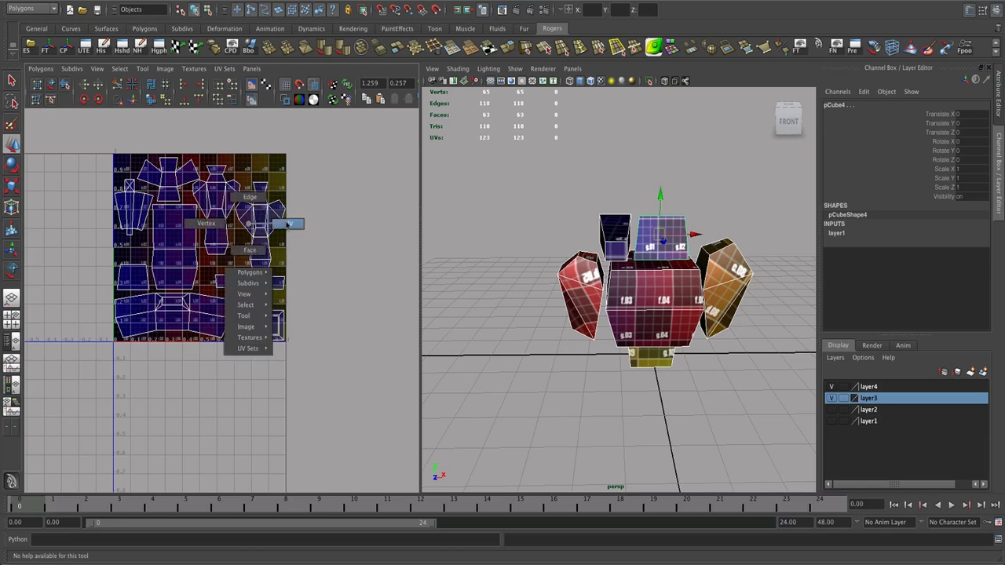
click(288, 225)
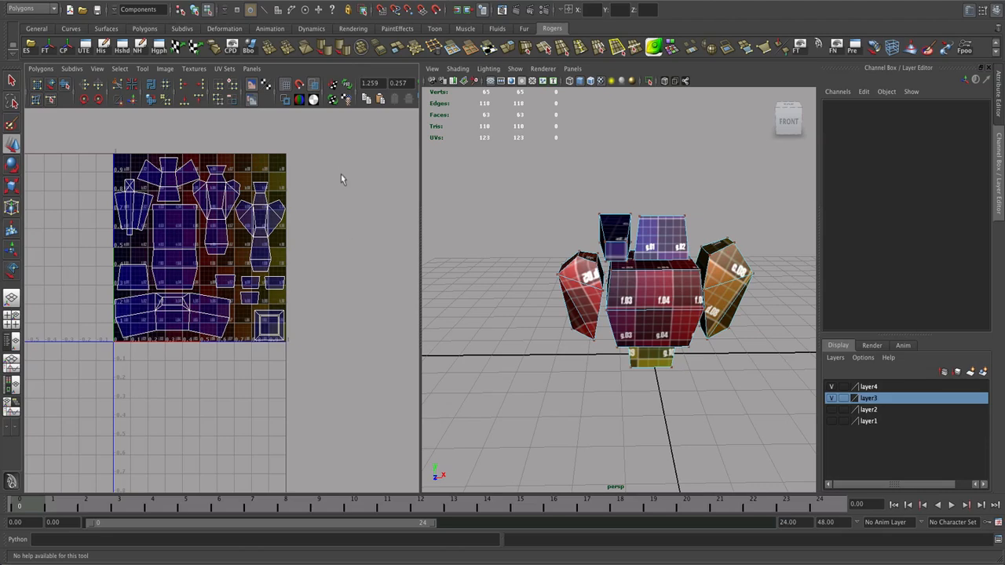
drag(281, 206, 106, 412)
Start a UV snapshot and set its output file to test_uv in the project's Robots/textures folder.
click(37, 71)
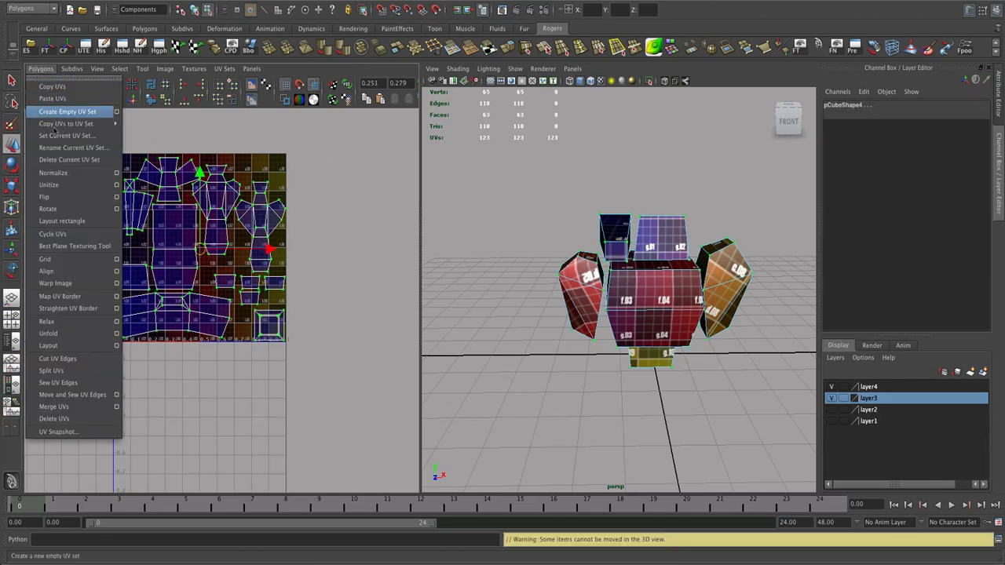
click(94, 436)
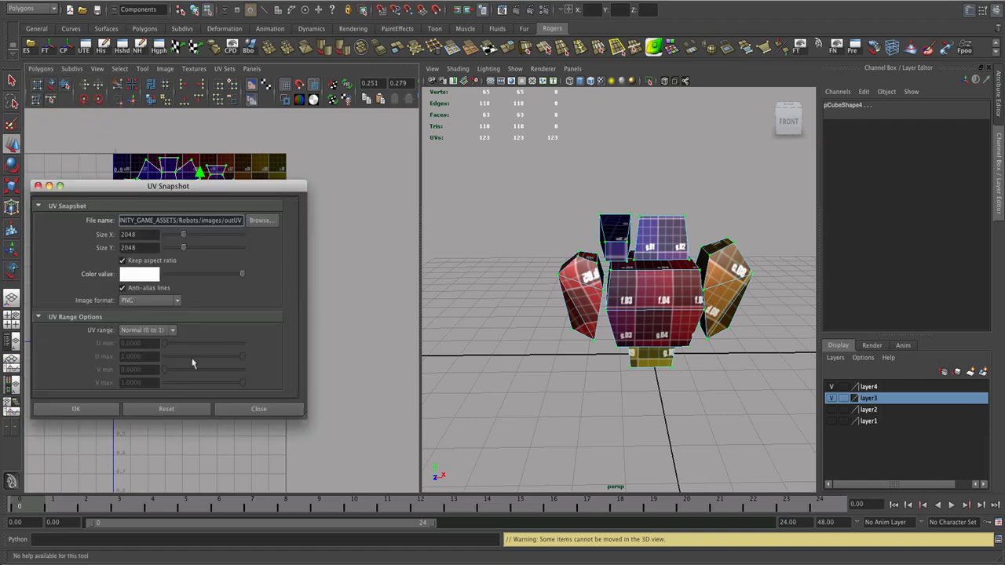
click(262, 221)
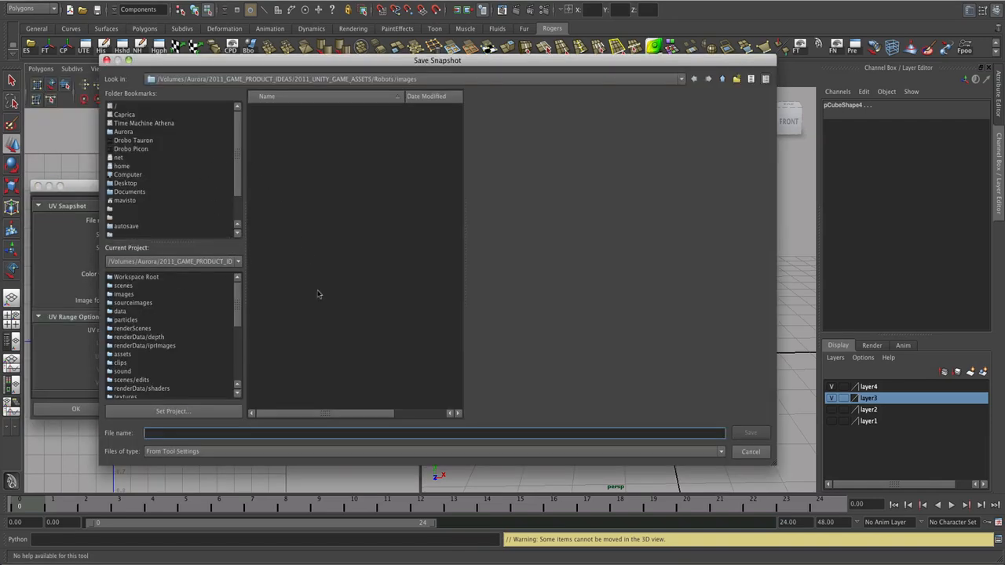
click(723, 80)
double_click(279, 333)
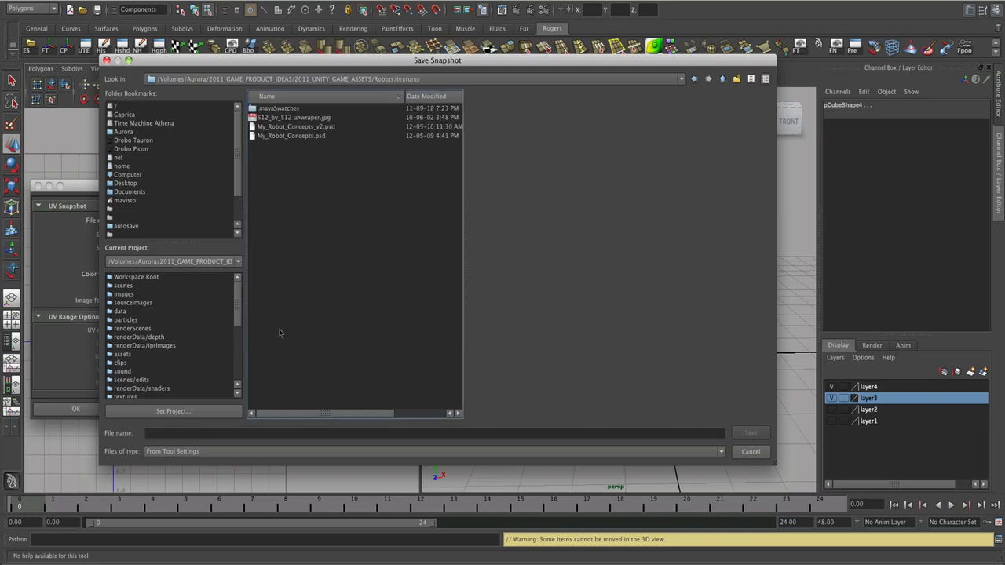
click(191, 433)
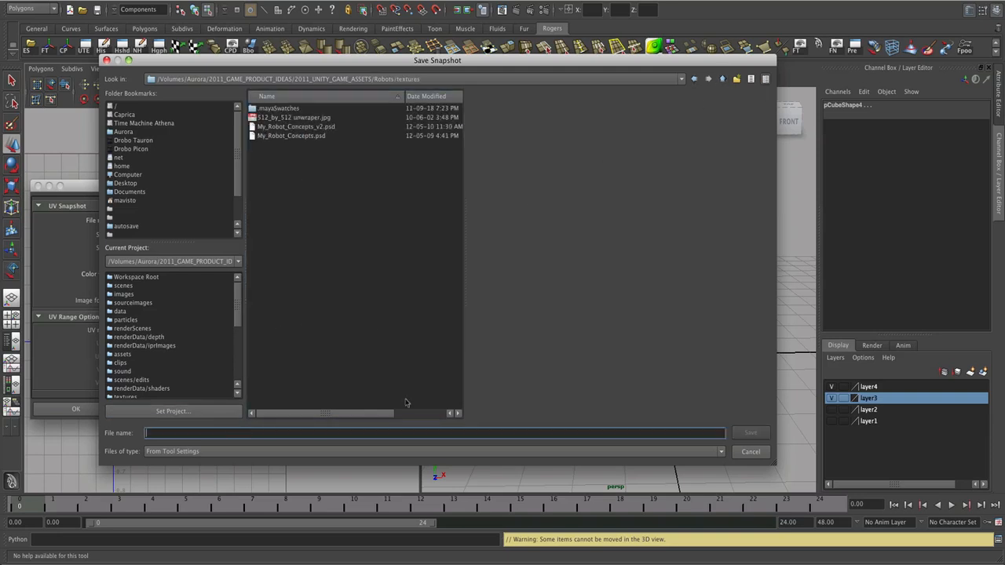
text(test_uv)
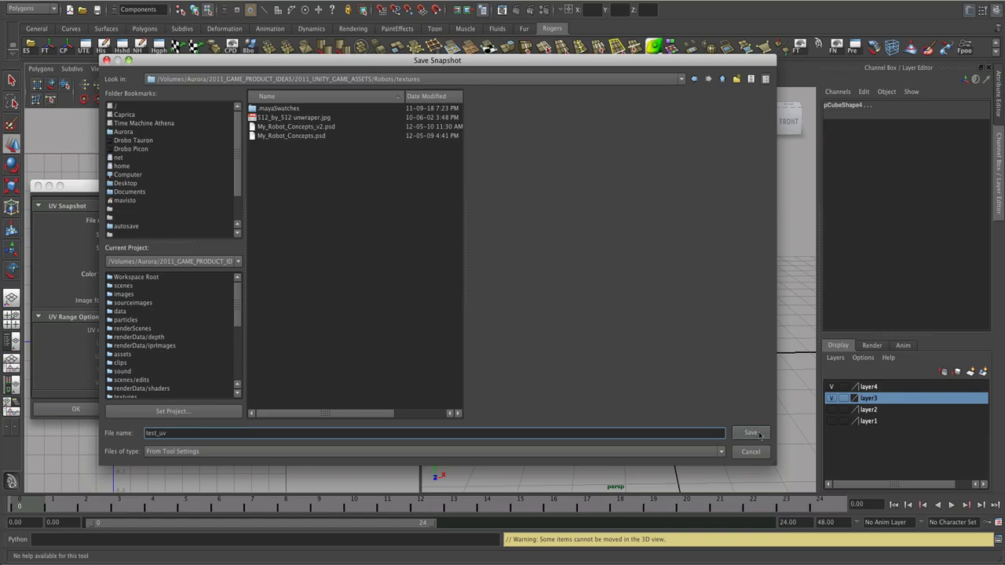
click(751, 433)
Set the snapshot size to 512 by 512 and the image format to Targa, and export the UV snapshot.
double_click(136, 234)
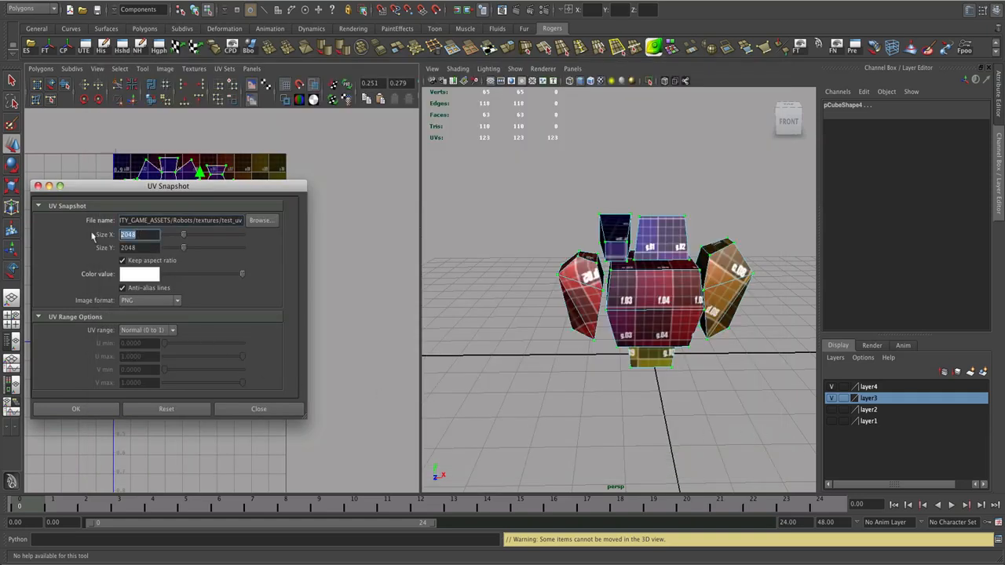
text(512)
key(Tab)
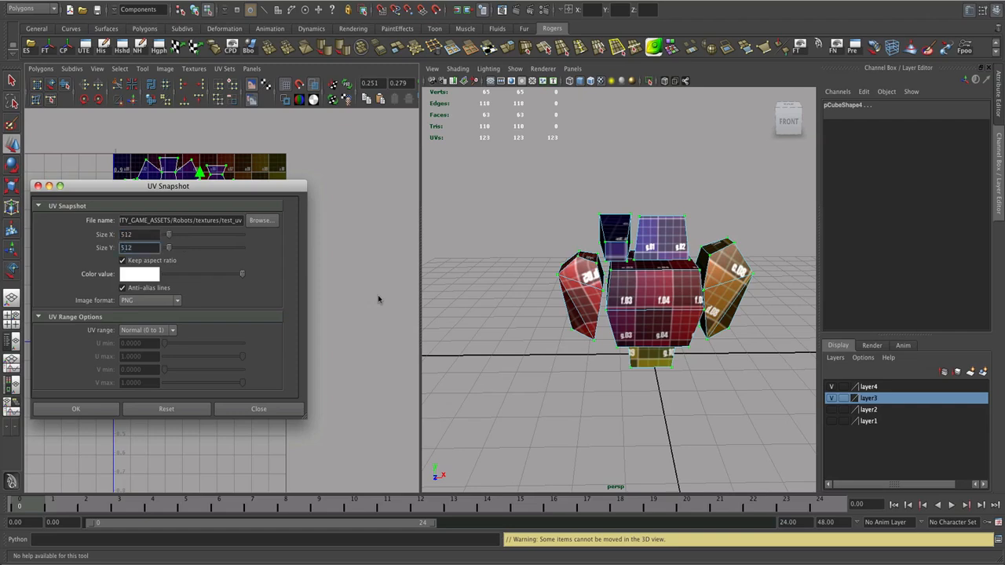
click(178, 301)
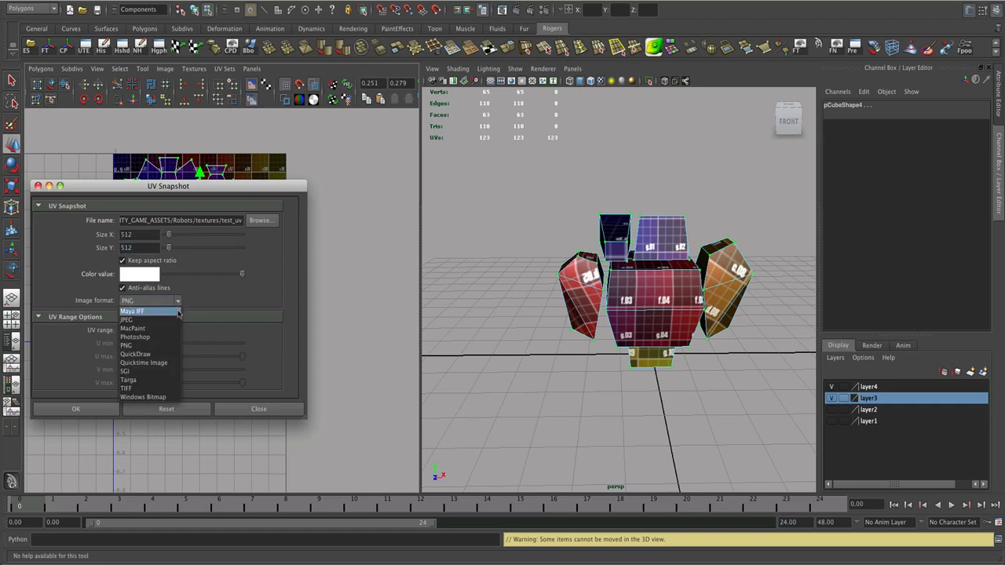
click(160, 380)
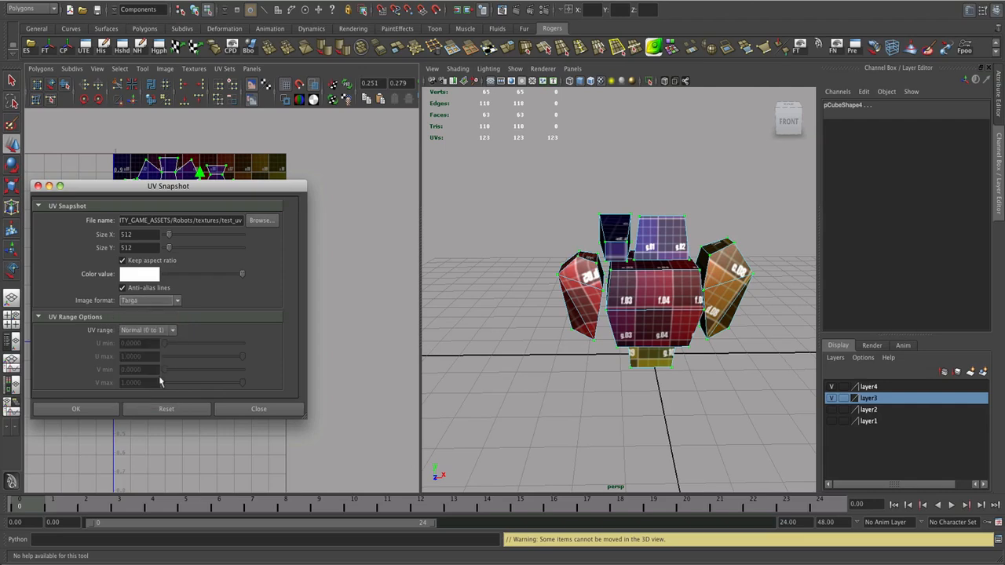
click(96, 414)
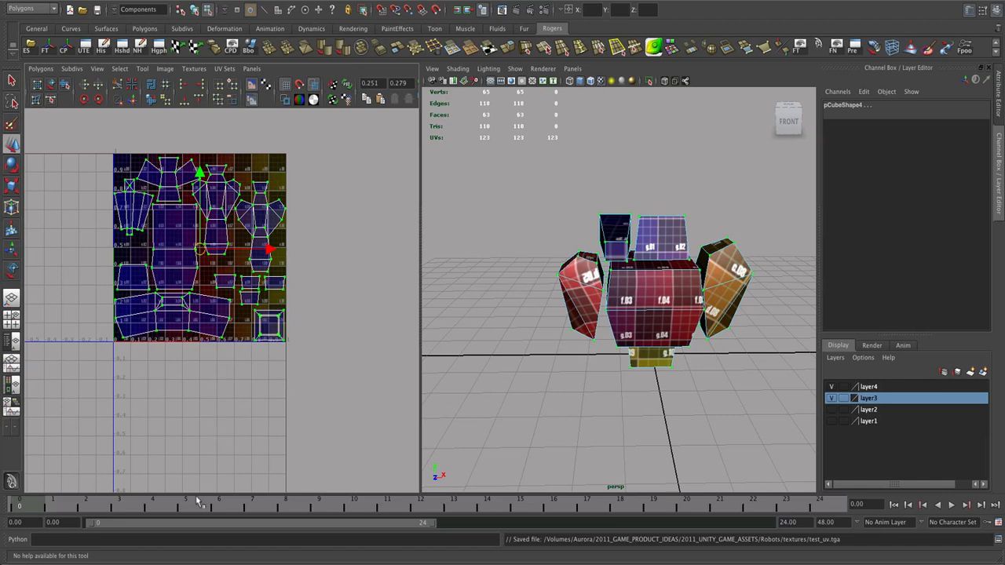
View the exported test_uv.tga in the image viewer, enlarge its window to check the UV outlines, and close it.
mouse_move(16, 559)
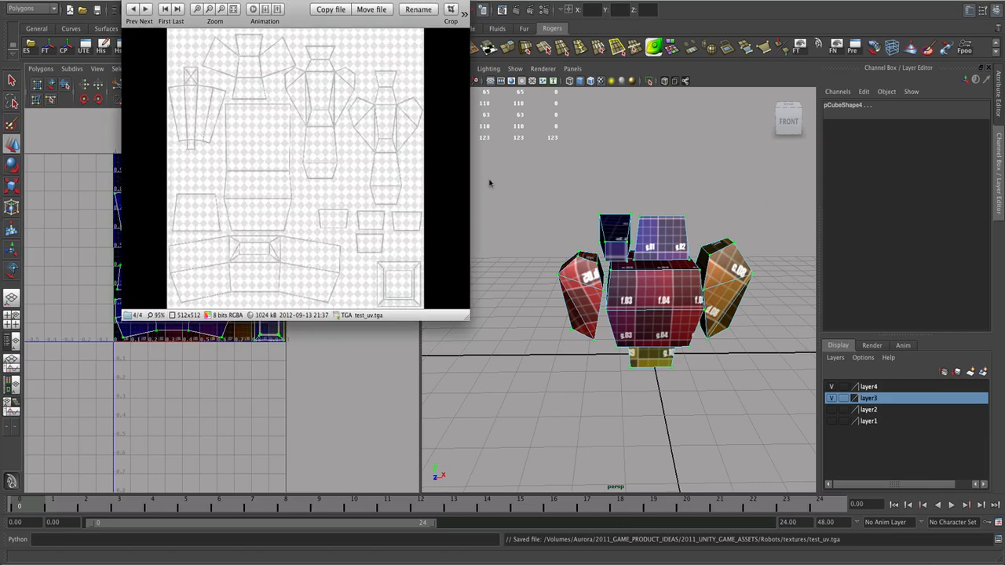
drag(467, 319, 497, 371)
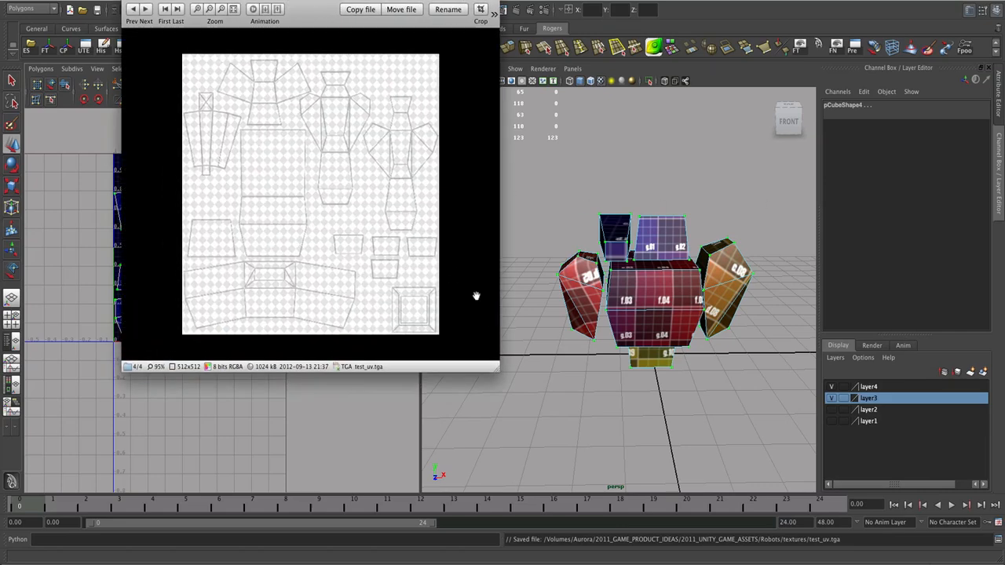
drag(325, 14, 321, 71)
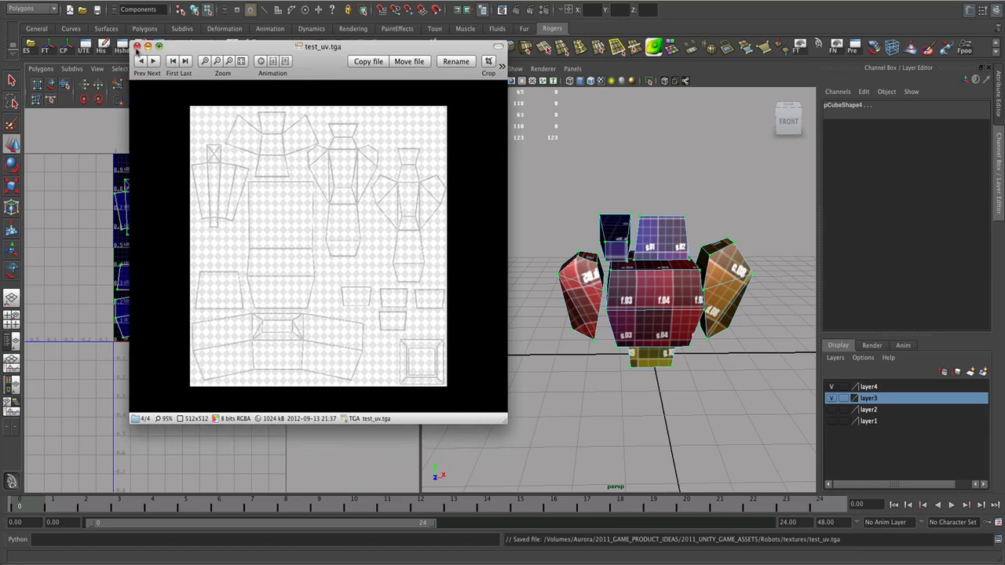
click(137, 46)
Show all hidden objects in the scene.
mouse_move(567, 199)
alt+mouse_down()
mouse_move(521, 202)
mouse_move(573, 216)
mouse_move(587, 207)
mouse_move(577, 207)
alt+mouse_up()
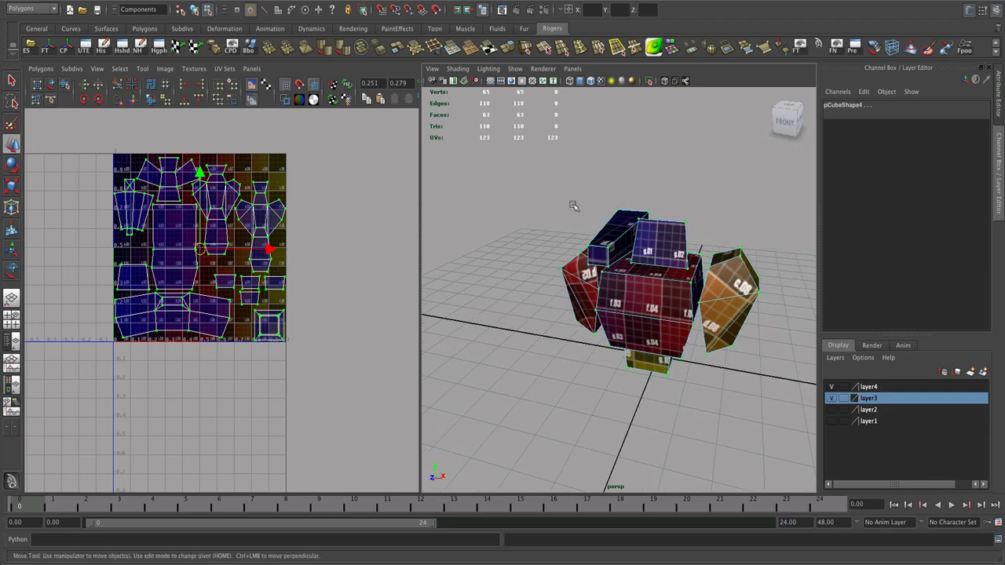
alt+drag(583, 230, 653, 239)
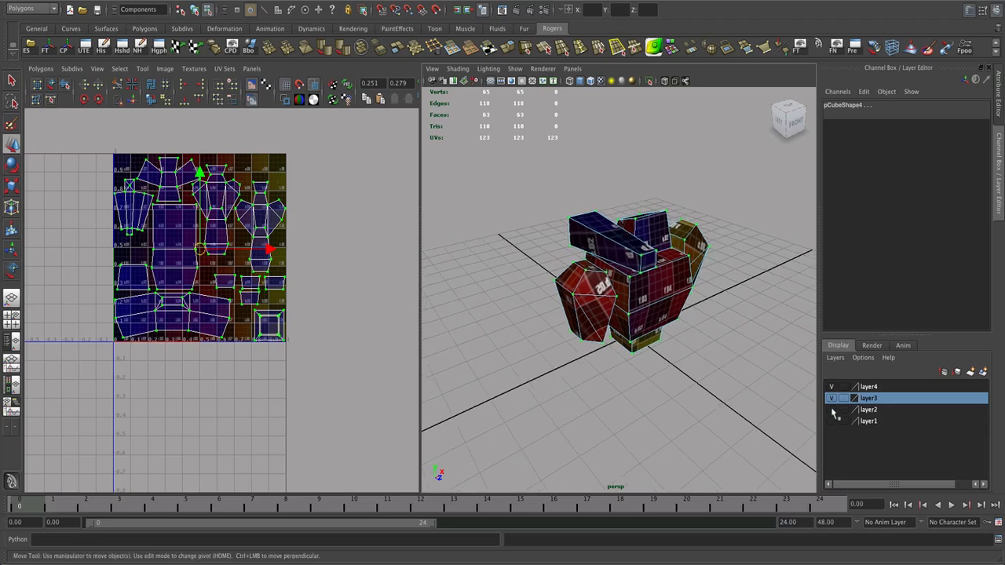
click(184, 0)
mouse_move(200, 25)
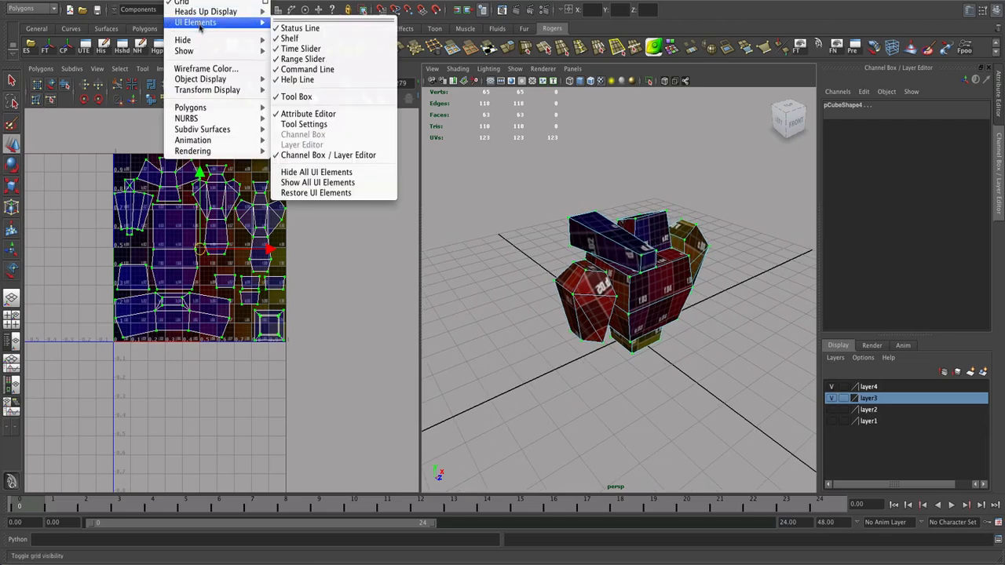
mouse_move(197, 50)
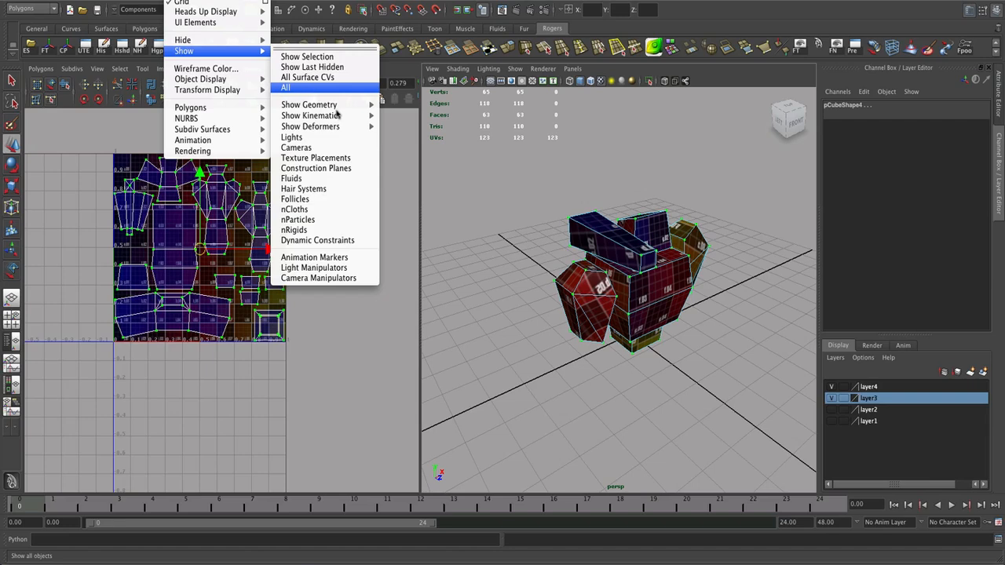
click(318, 88)
alt+drag(642, 265, 585, 294)
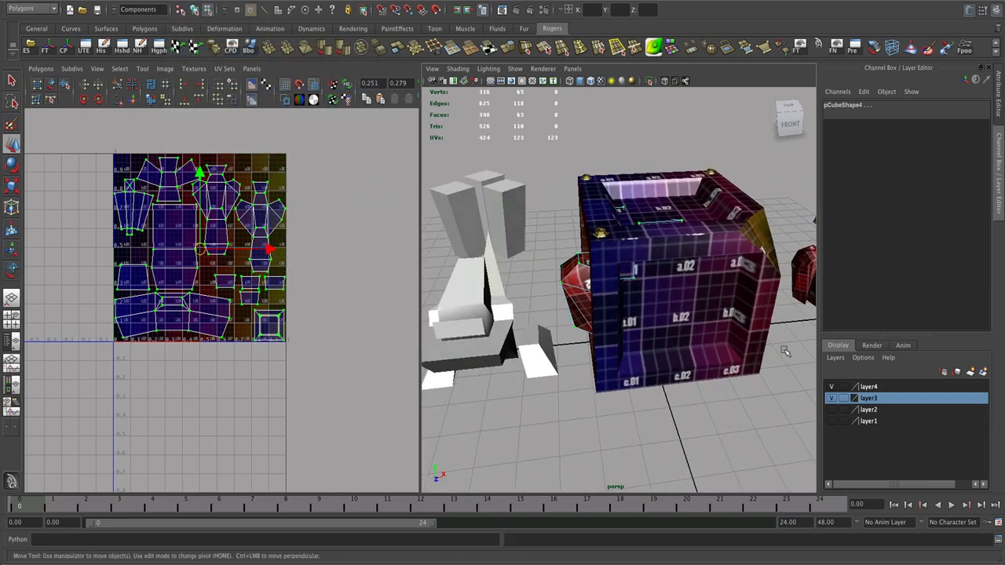
Toggle the visibility of layer3, layer4 and layer2 to hide the large box covering the robot.
click(832, 399)
click(833, 398)
click(832, 390)
click(833, 390)
click(832, 411)
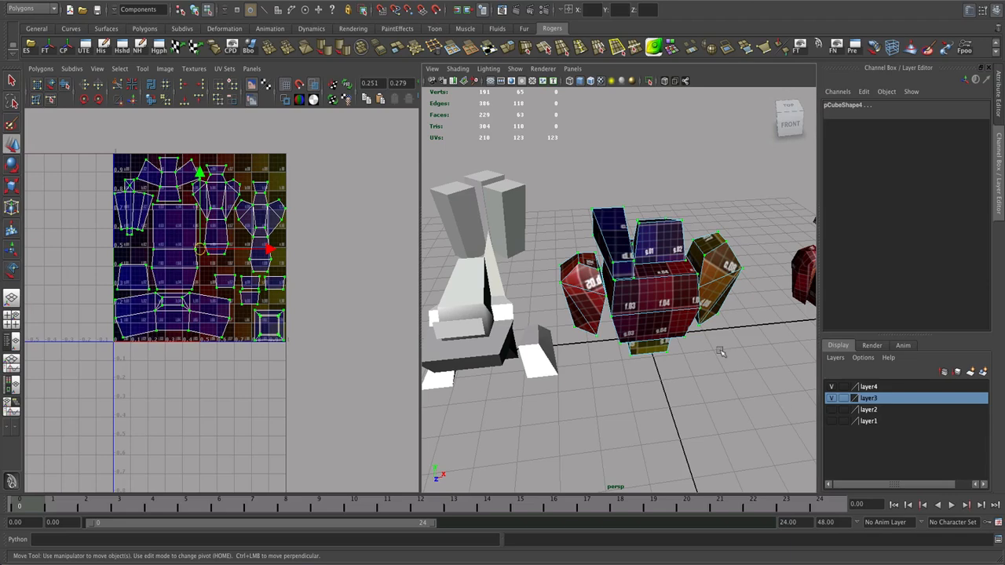
Return to object selection, clear the selection, and select the purple round-bodied robot's parts to examine their UV layout.
alt+drag(721, 352, 692, 348)
right_drag(670, 289, 618, 299)
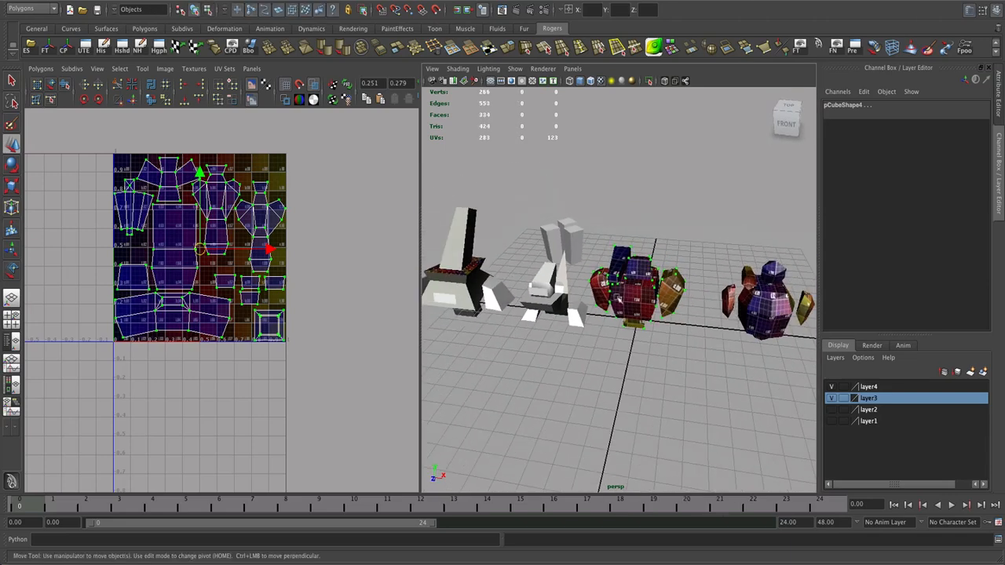
click(682, 374)
alt+middle_drag(724, 344, 658, 325)
alt+drag(651, 322, 659, 275)
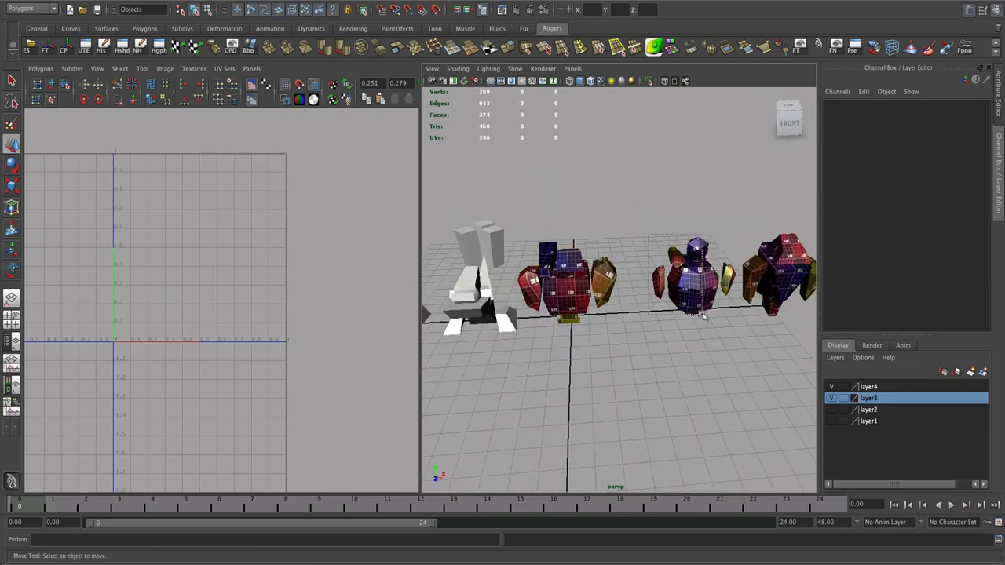
drag(703, 314, 732, 336)
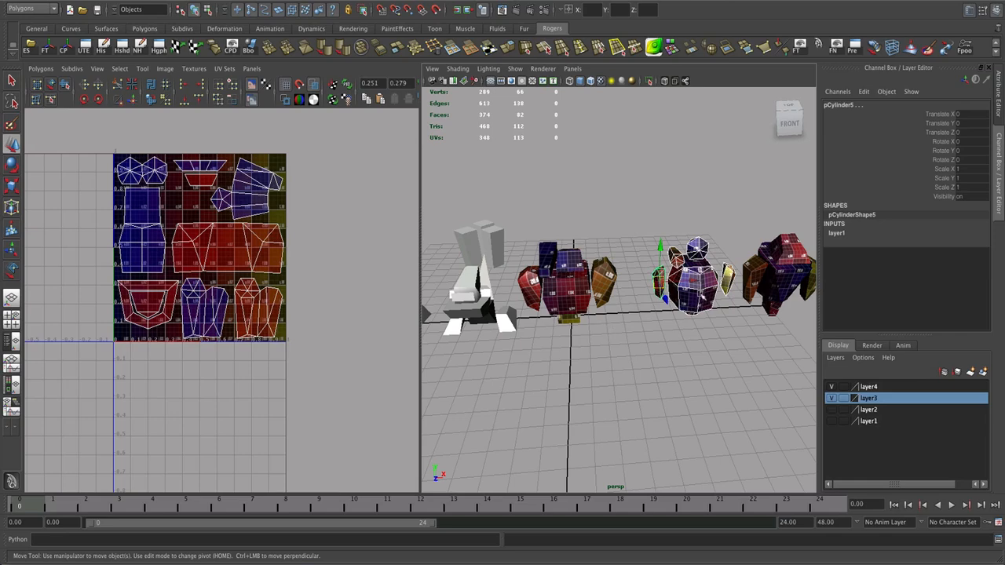
alt+middle_drag(707, 310, 616, 306)
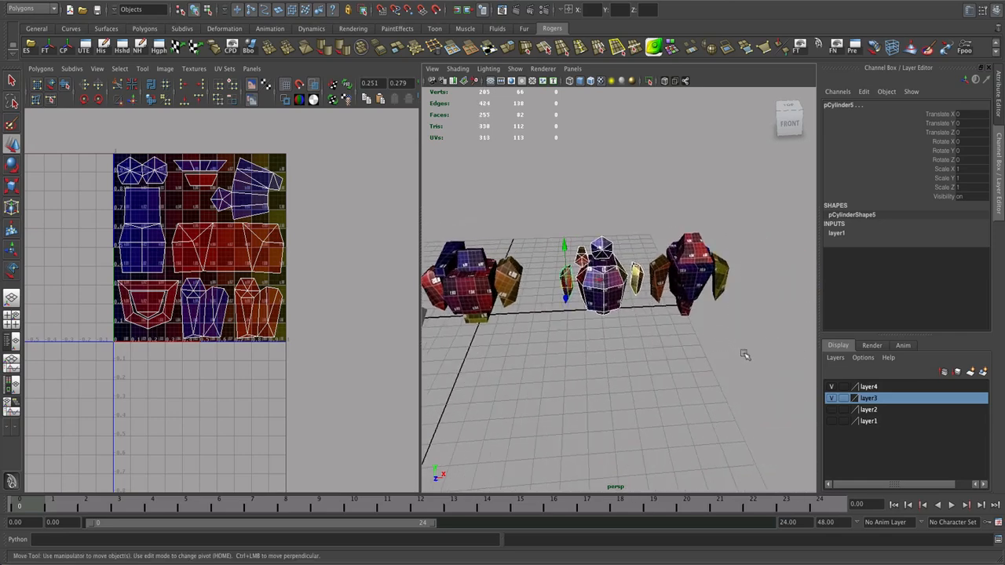
Select all parts of the rightmost robot and flip its two arm UV shells, upper right and lower right in the UV square, horizontally.
drag(742, 352, 741, 352)
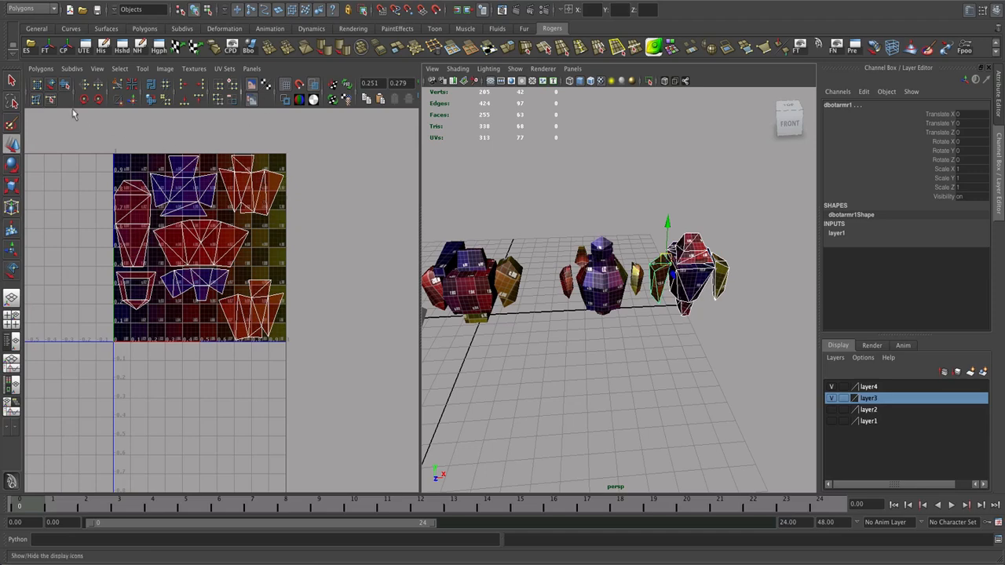
click(51, 84)
click(239, 183)
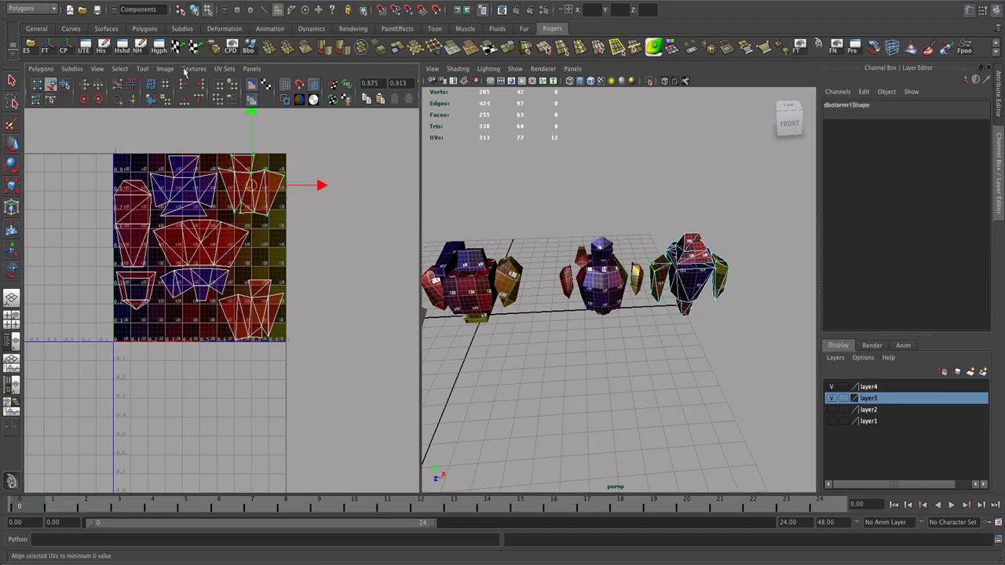
click(87, 89)
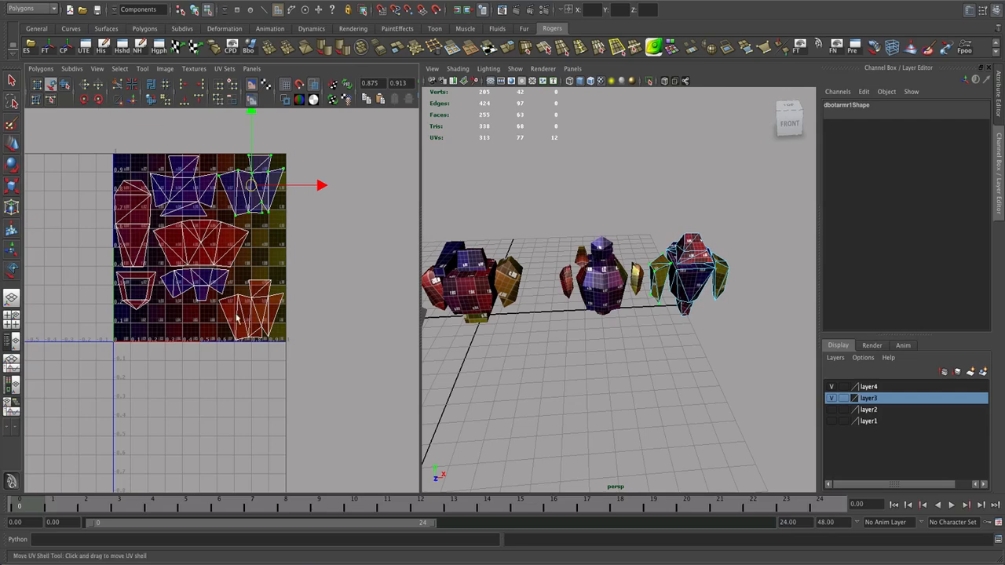
drag(252, 187, 252, 187)
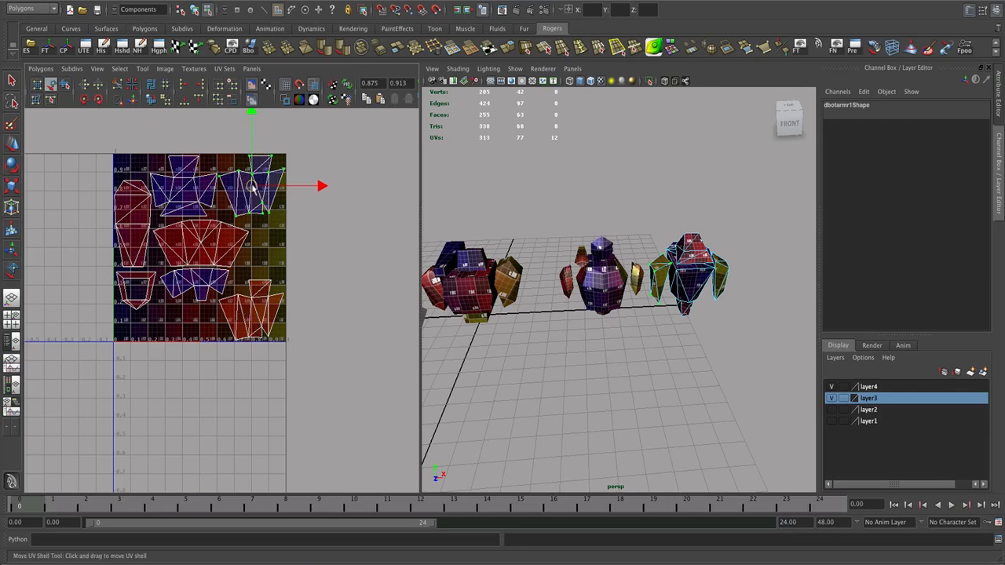
click(265, 318)
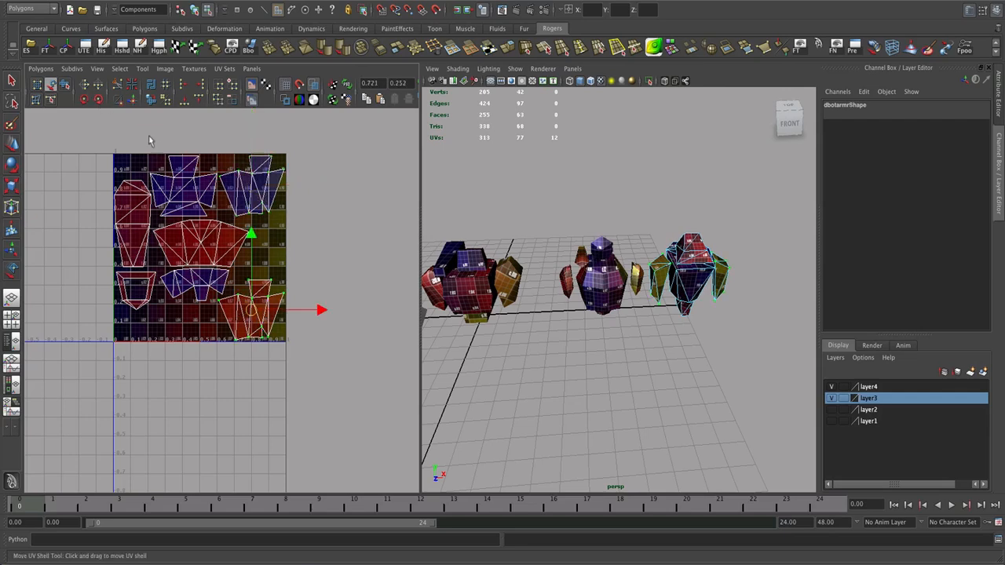
click(86, 89)
Flip the wide central shell, the tall shell at the left edge and the small shell beneath it horizontally.
click(220, 246)
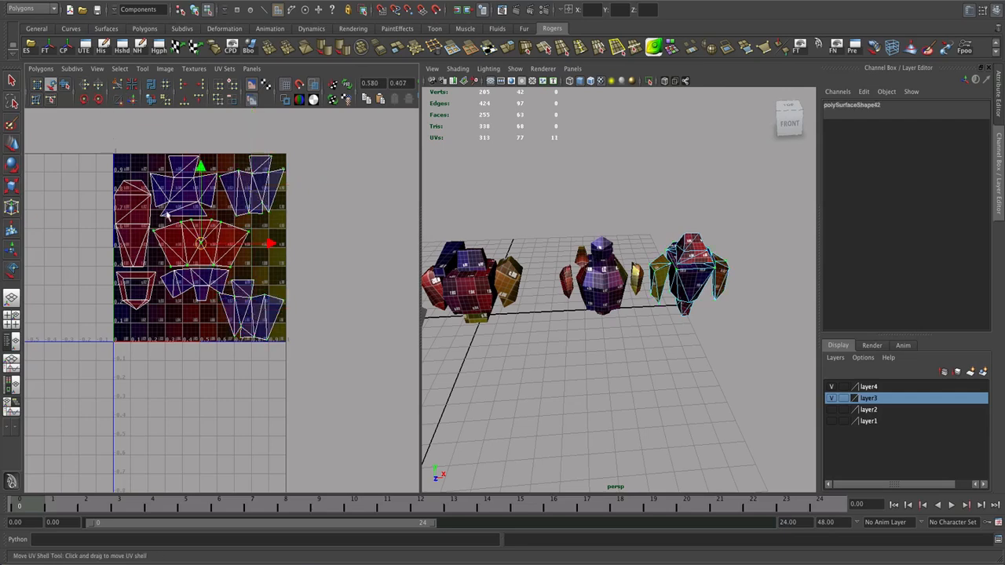
click(86, 90)
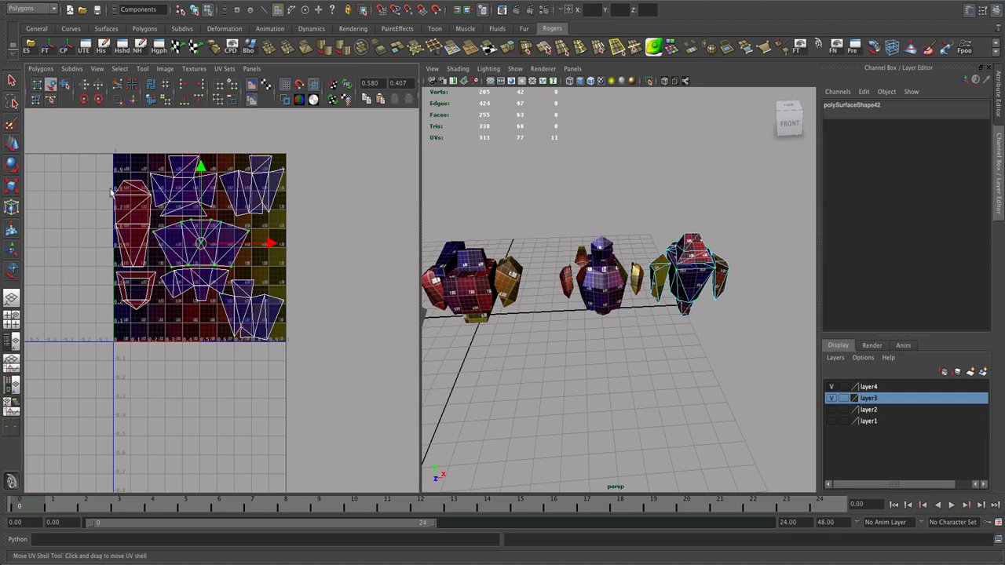
click(123, 240)
click(87, 89)
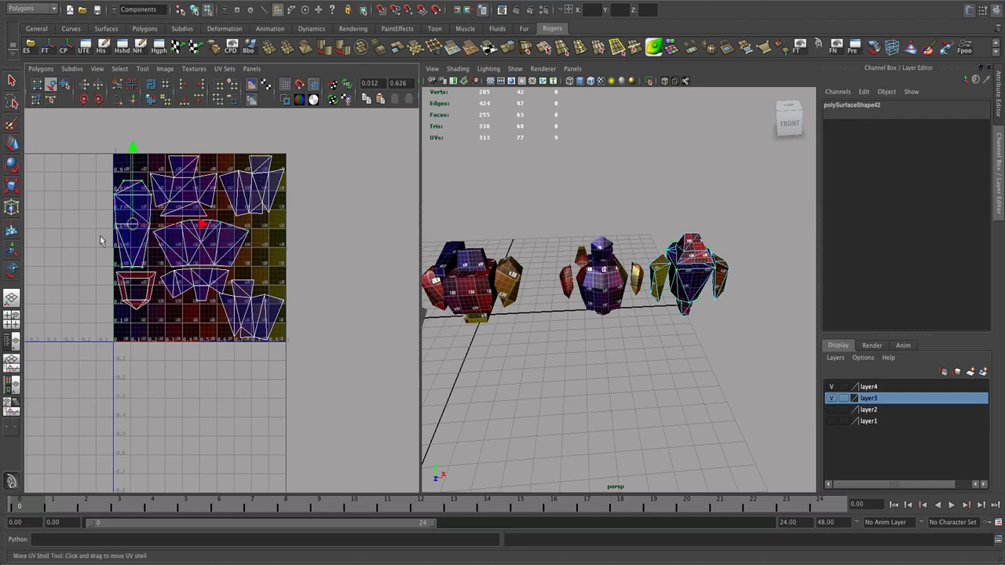
click(148, 289)
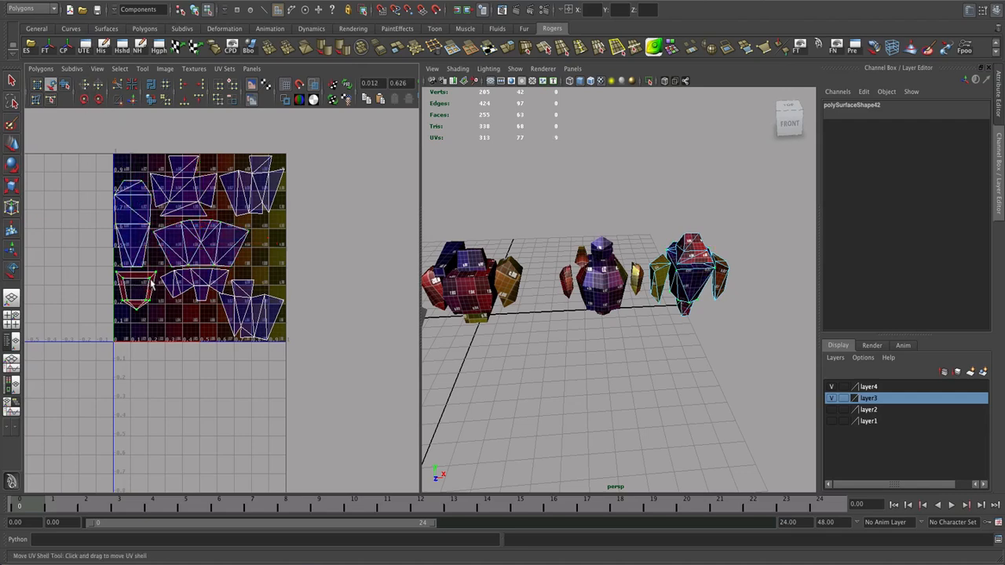
click(87, 89)
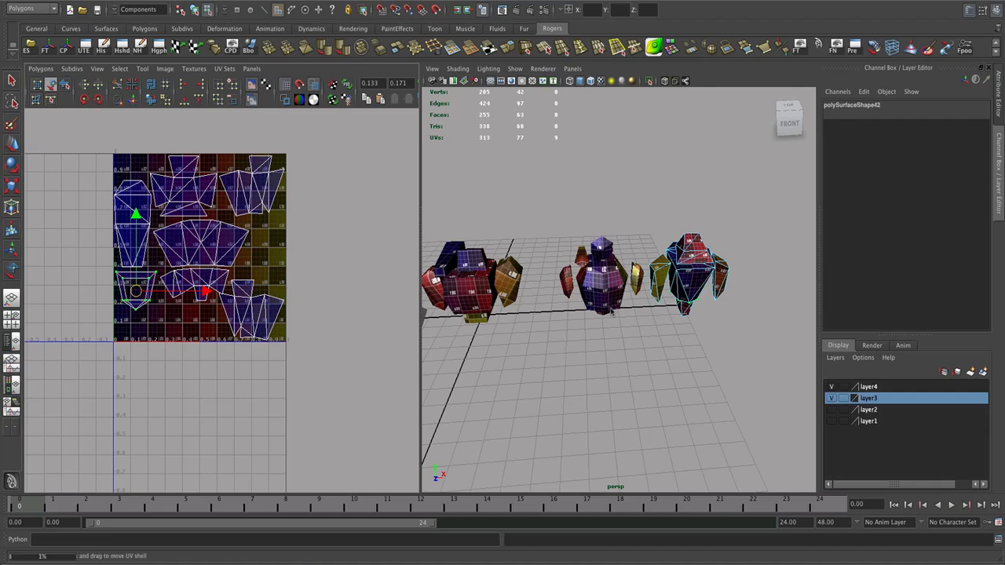